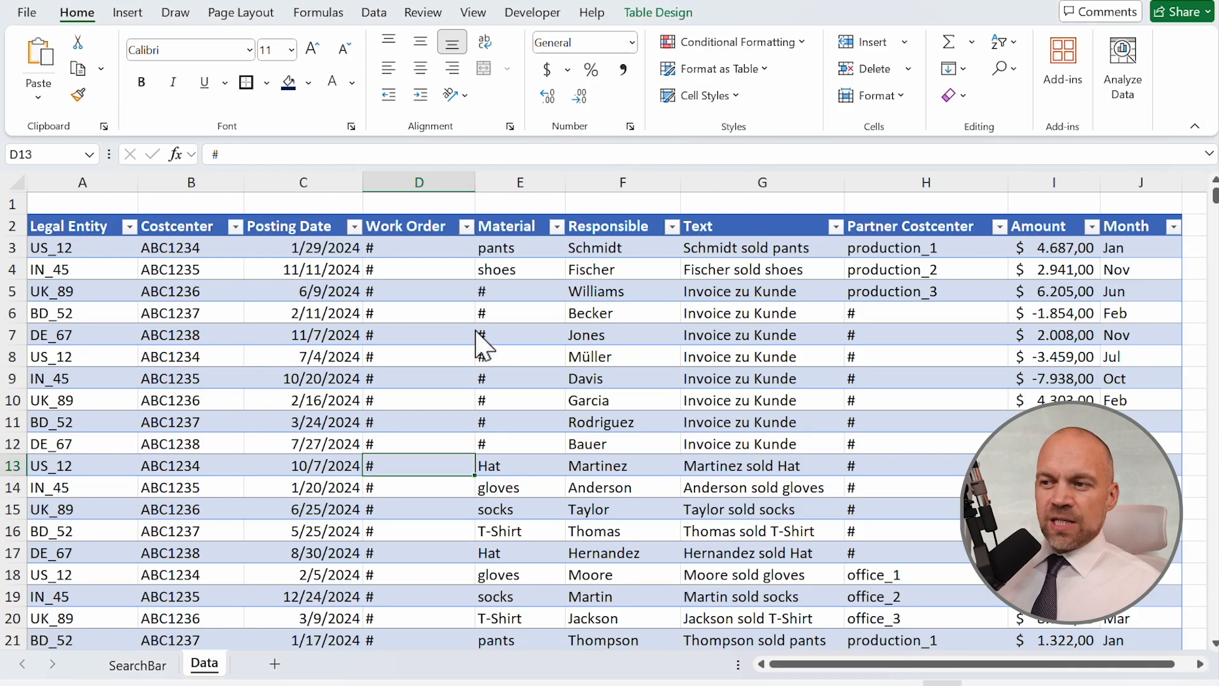
Step: Find the next cell containing "socks" in the data table and close the search dialog
{"action": "left_click", "coordinate": [444, 315]}
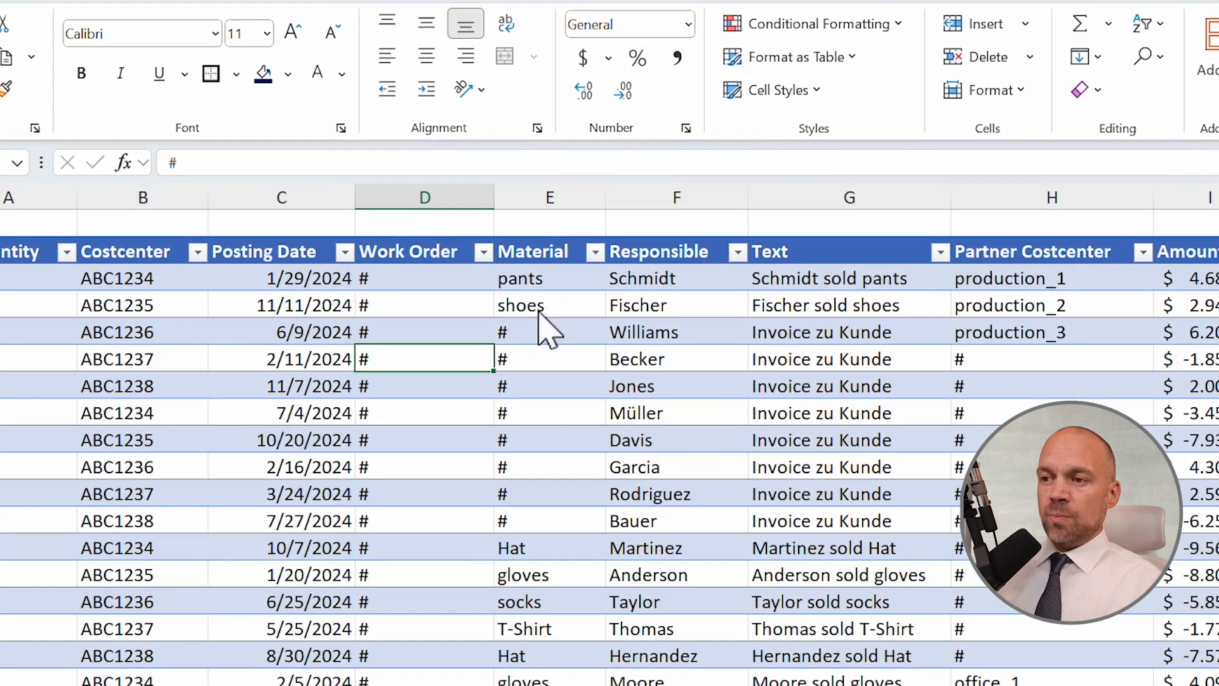
{"action": "key", "text": "ctrl+f"}
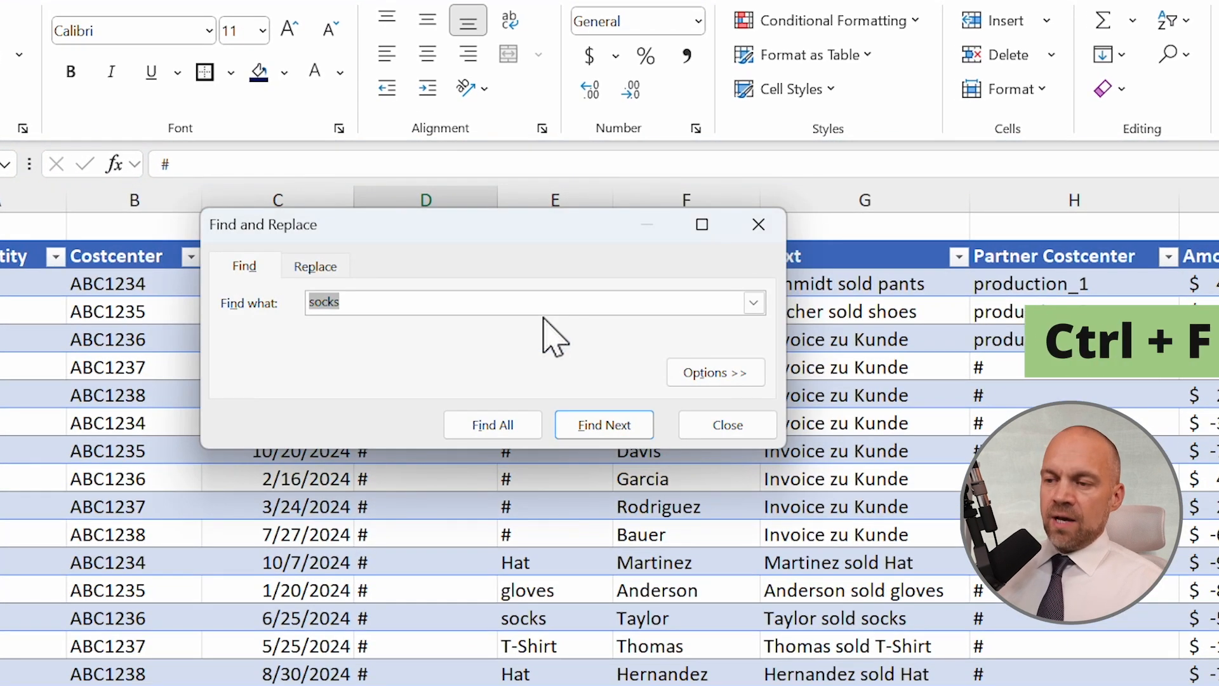
{"action": "left_click", "coordinate": [598, 424]}
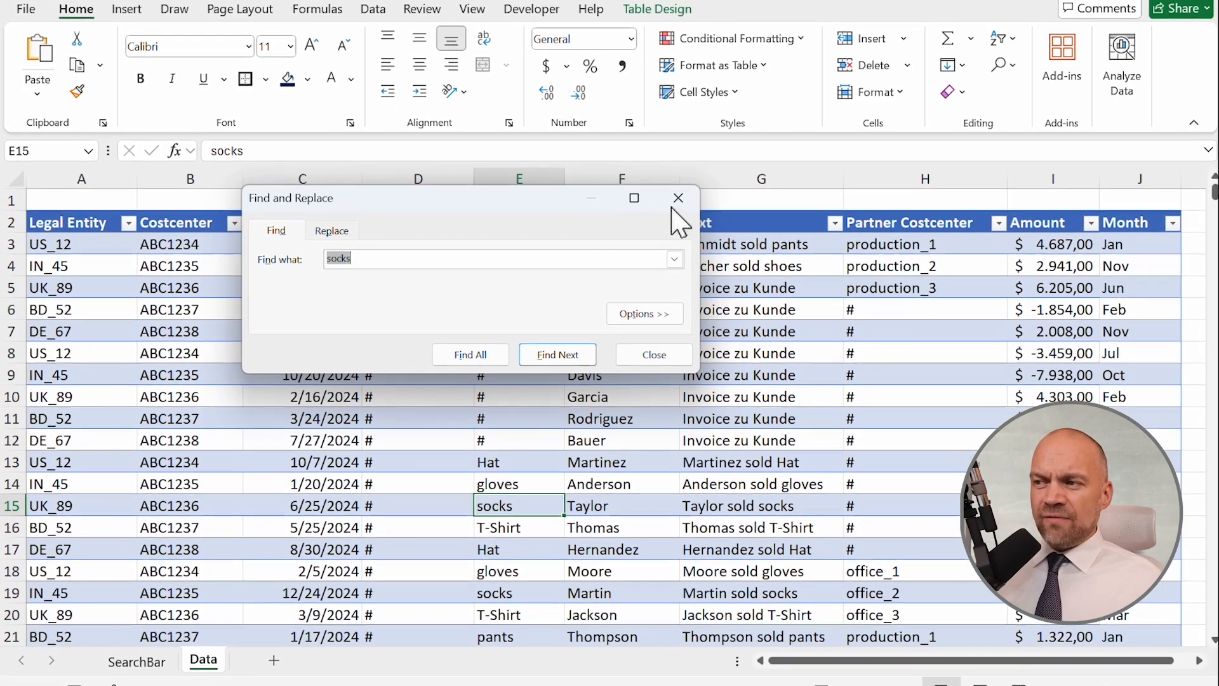
{"action": "left_click", "coordinate": [758, 225]}
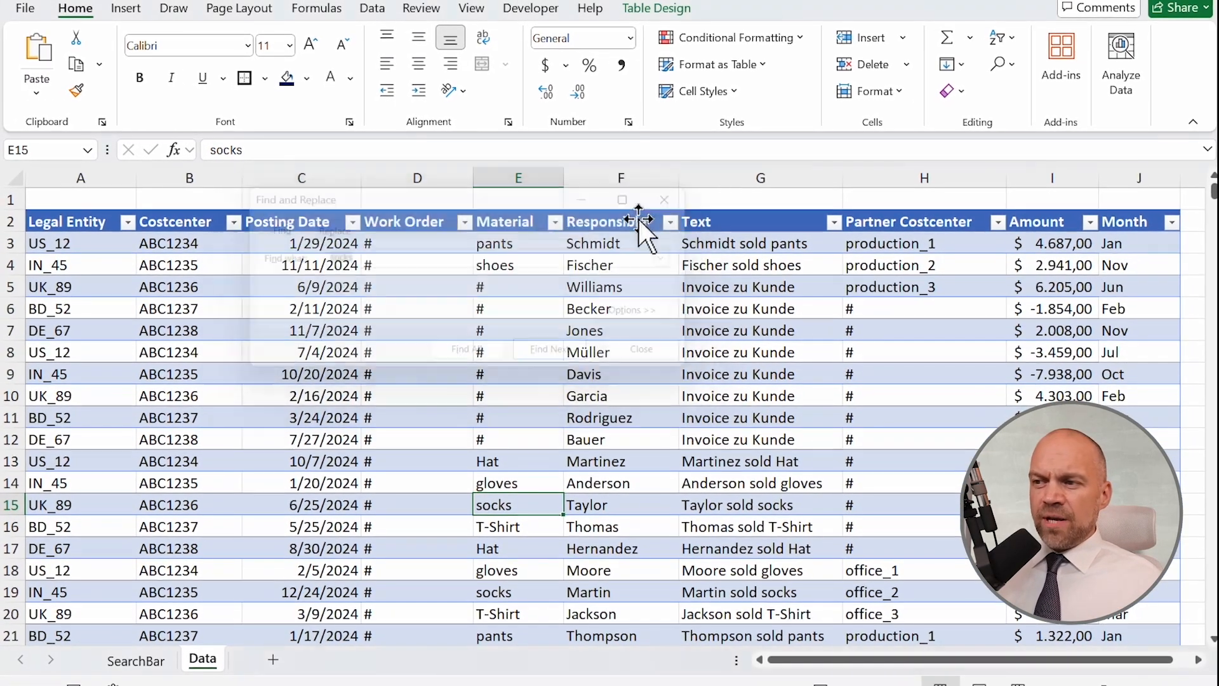
Step: Filter the table's Material column to show only "socks"
{"action": "left_click", "coordinate": [518, 178]}
{"action": "left_click", "coordinate": [498, 509]}
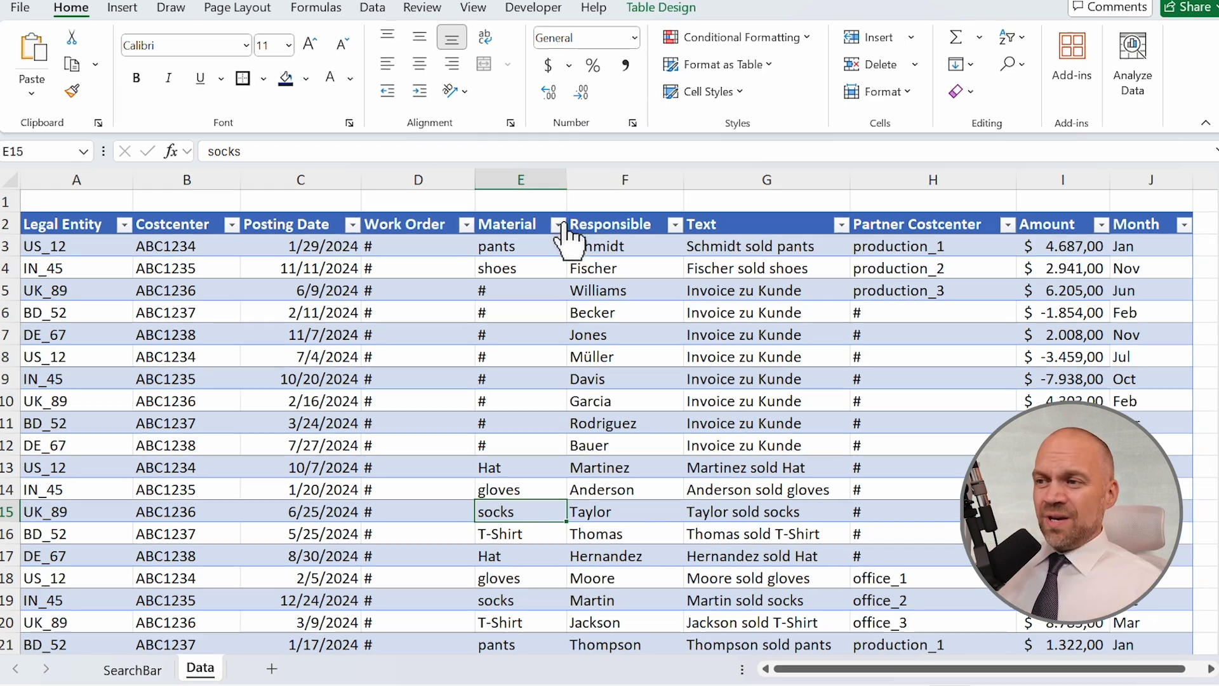
{"action": "left_click", "coordinate": [556, 226]}
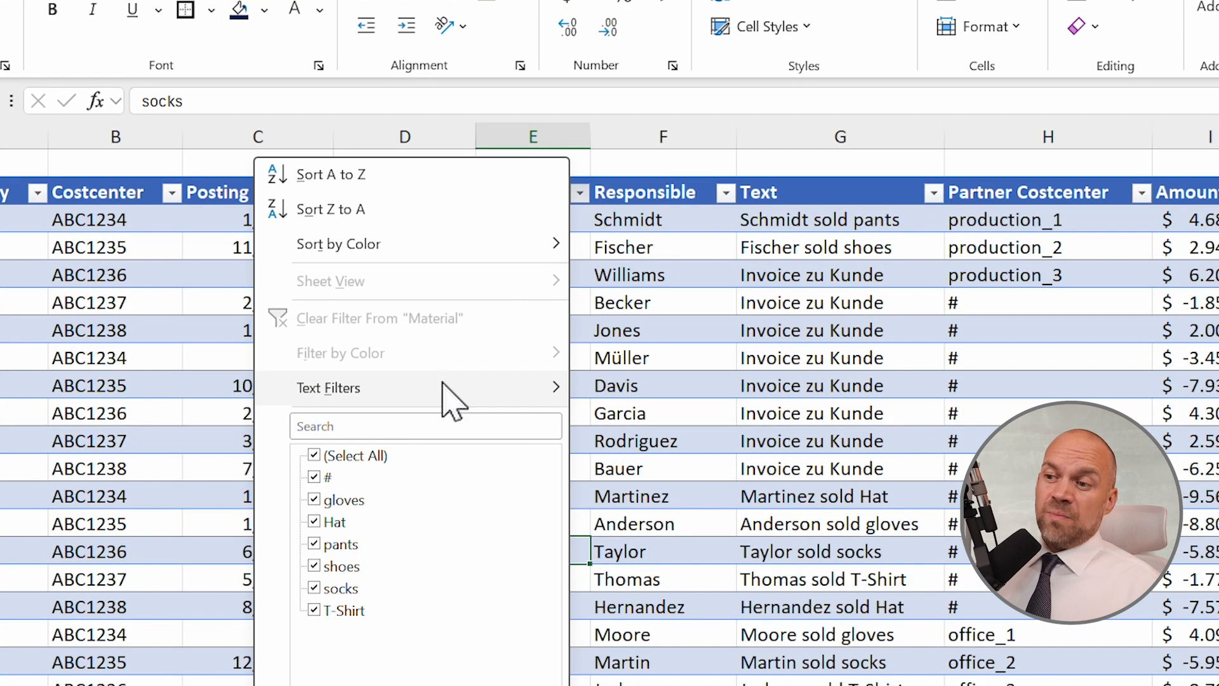
{"action": "left_click", "coordinate": [426, 426]}
{"action": "type", "text": "socks"}
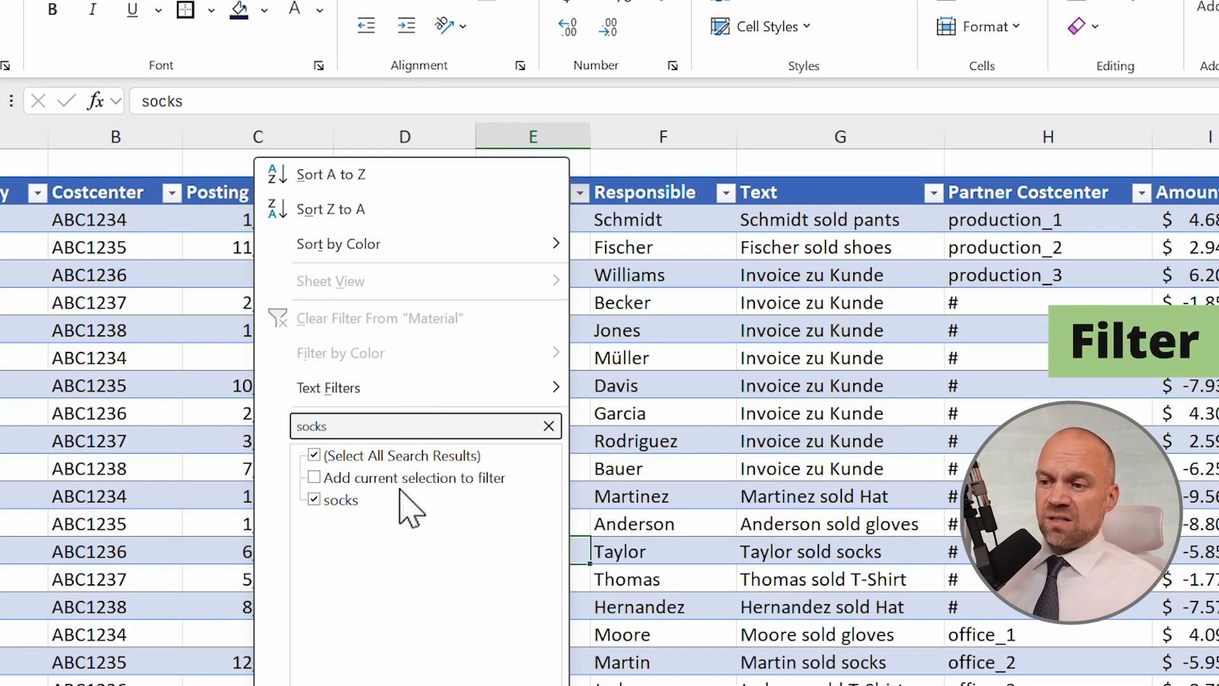
{"action": "key", "text": "Return"}
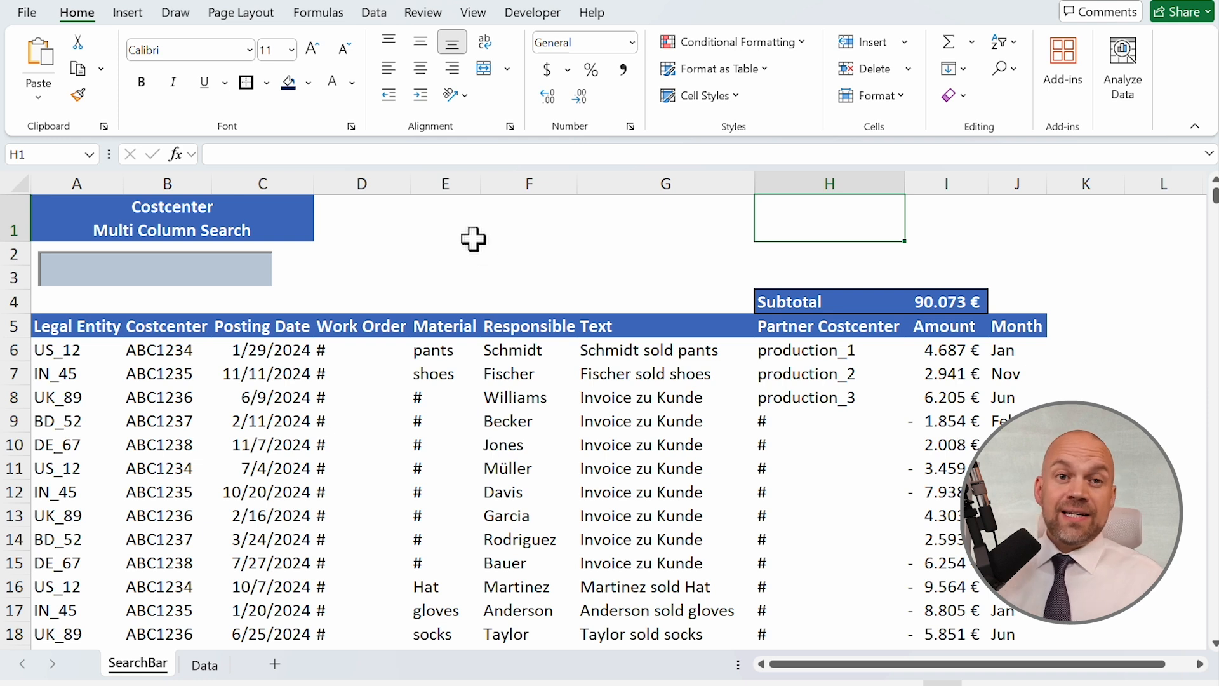
Step: Try the multi-column search box with "socks", "Jun" and "Uk" in turn, and empty it again
{"action": "left_click", "coordinate": [202, 278]}
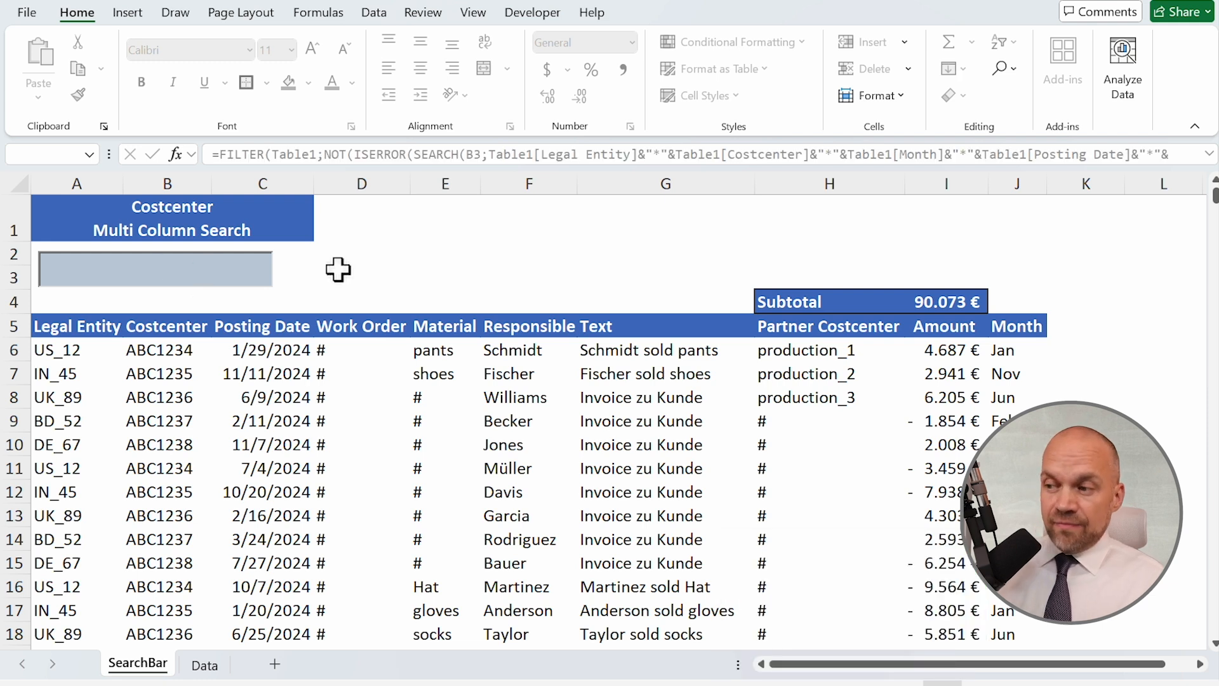
{"action": "type", "text": "socks"}
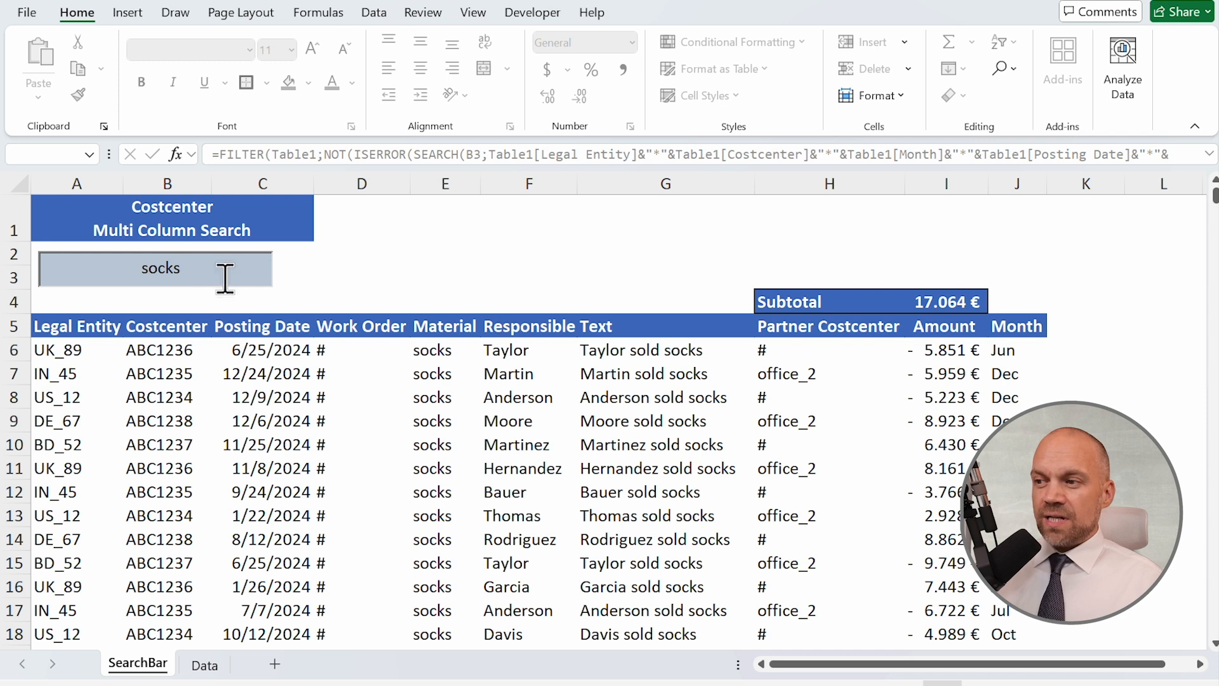
{"action": "left_click_drag", "start_coordinate": [211, 275], "coordinate": [82, 278]}
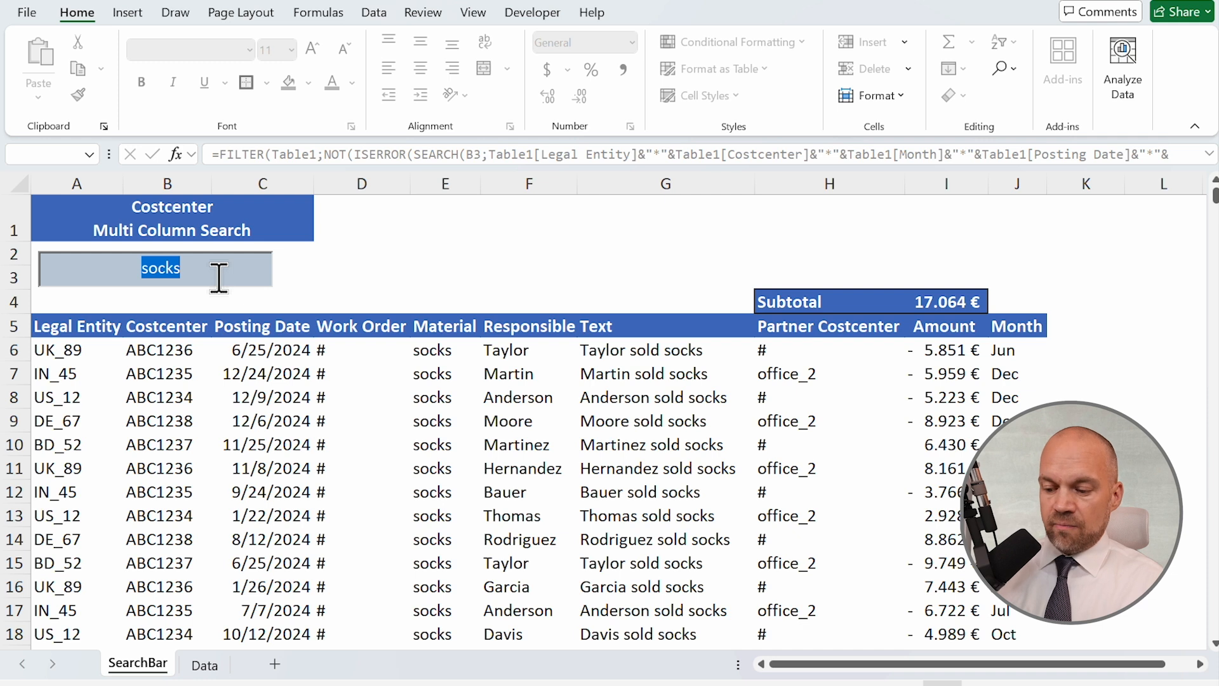
{"action": "type", "text": "Jun"}
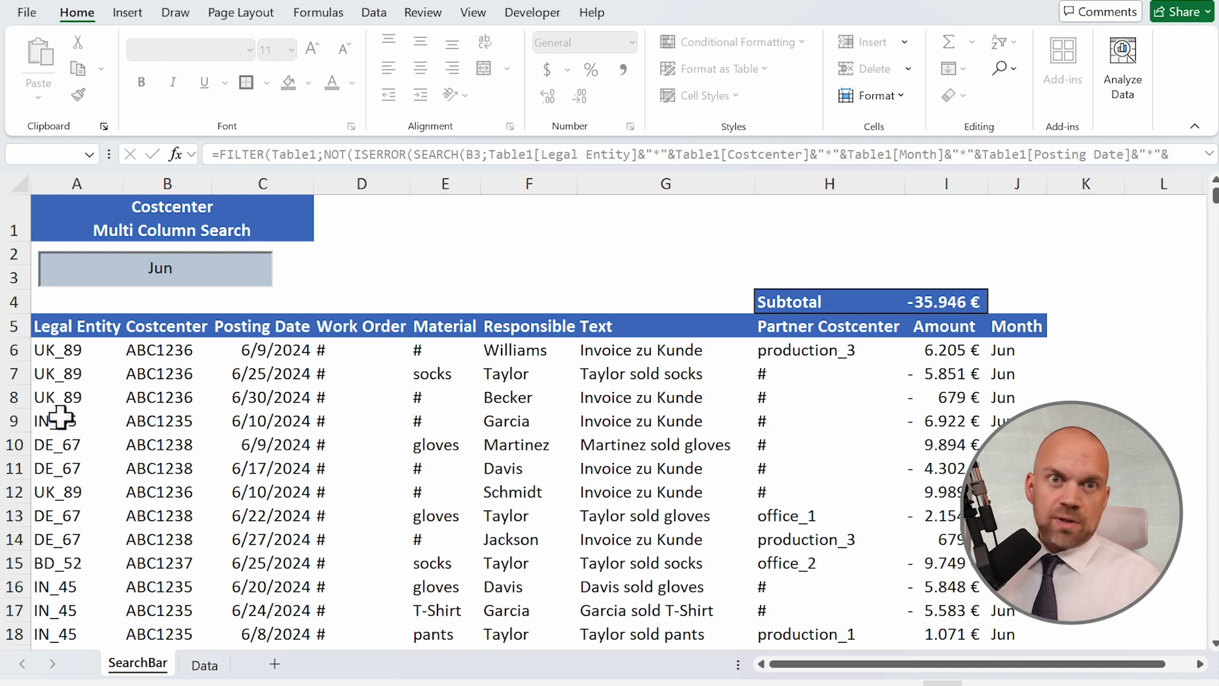
{"action": "left_click_drag", "start_coordinate": [190, 272], "coordinate": [108, 298]}
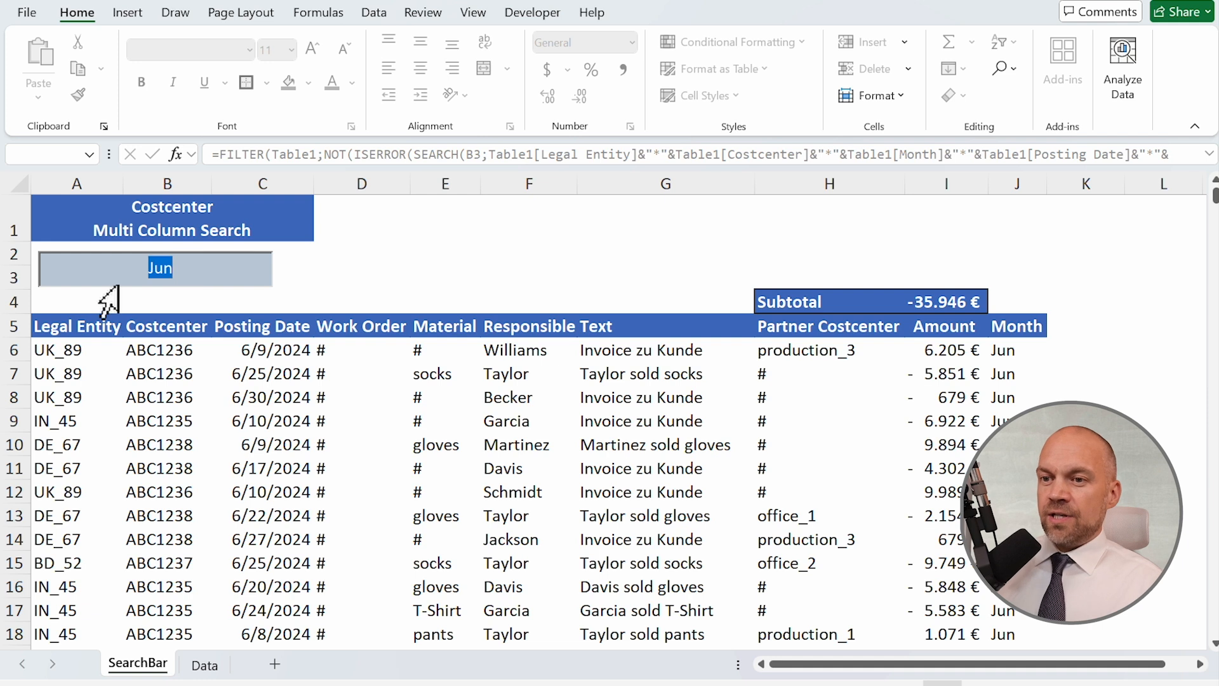
{"action": "type", "text": "Uk"}
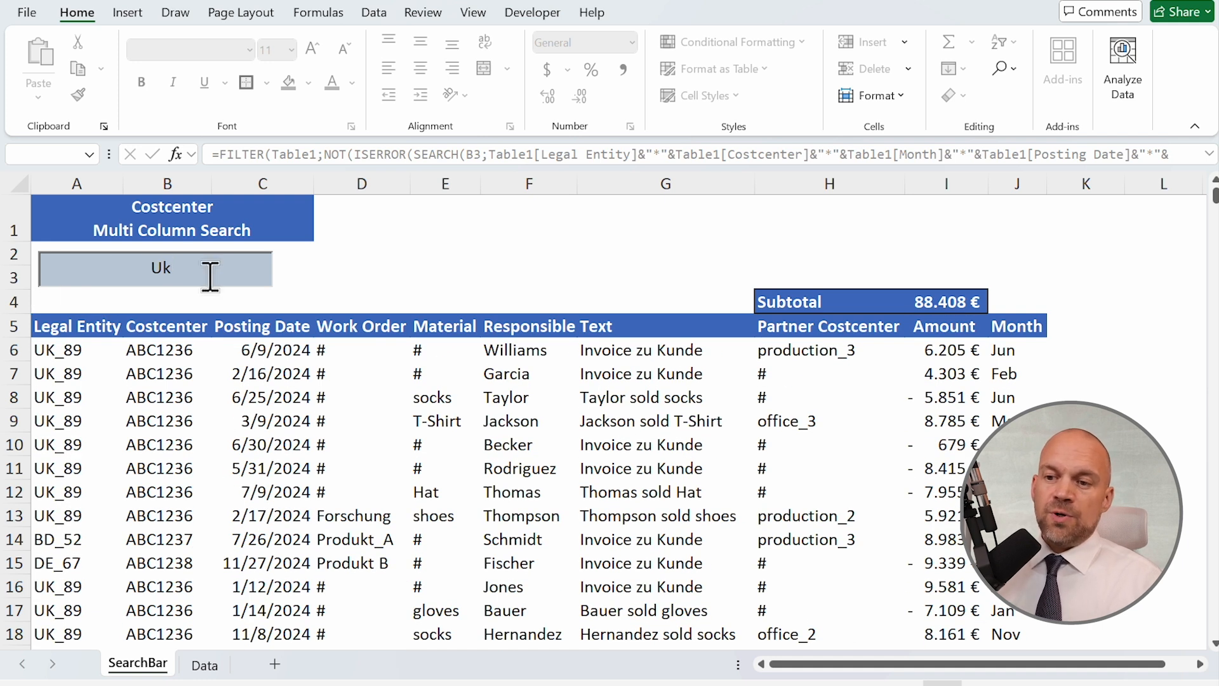
{"action": "left_click_drag", "start_coordinate": [207, 275], "coordinate": [128, 275]}
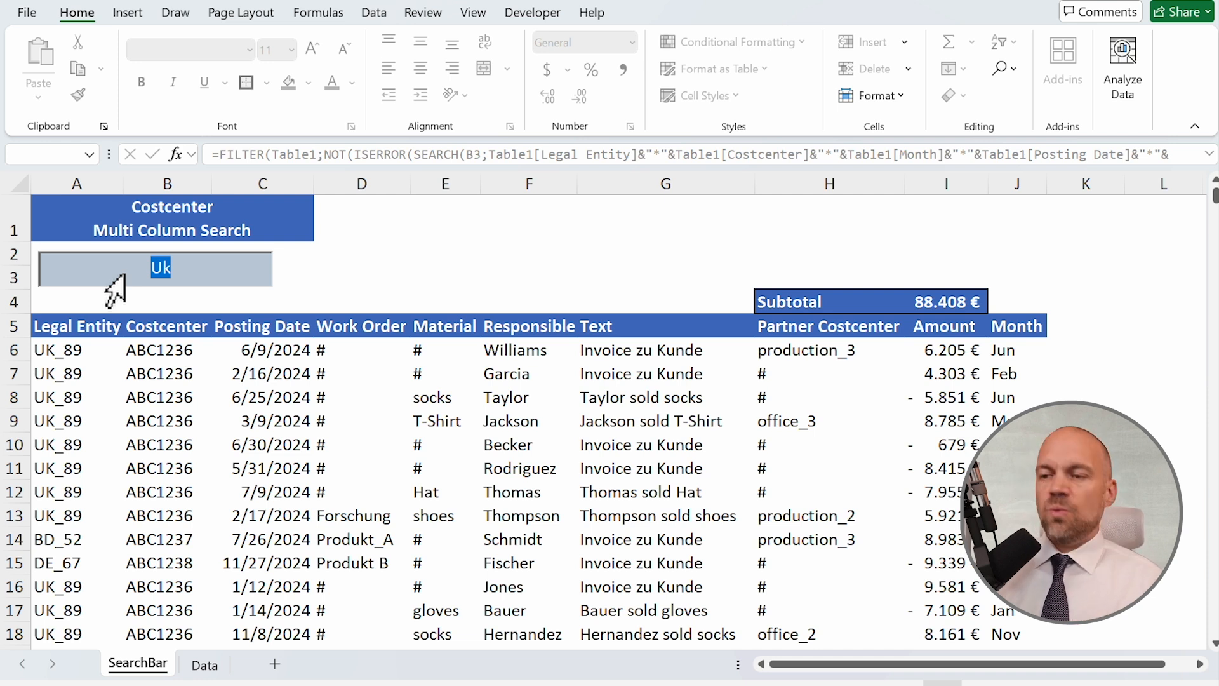
{"action": "key", "text": "BackSpace"}
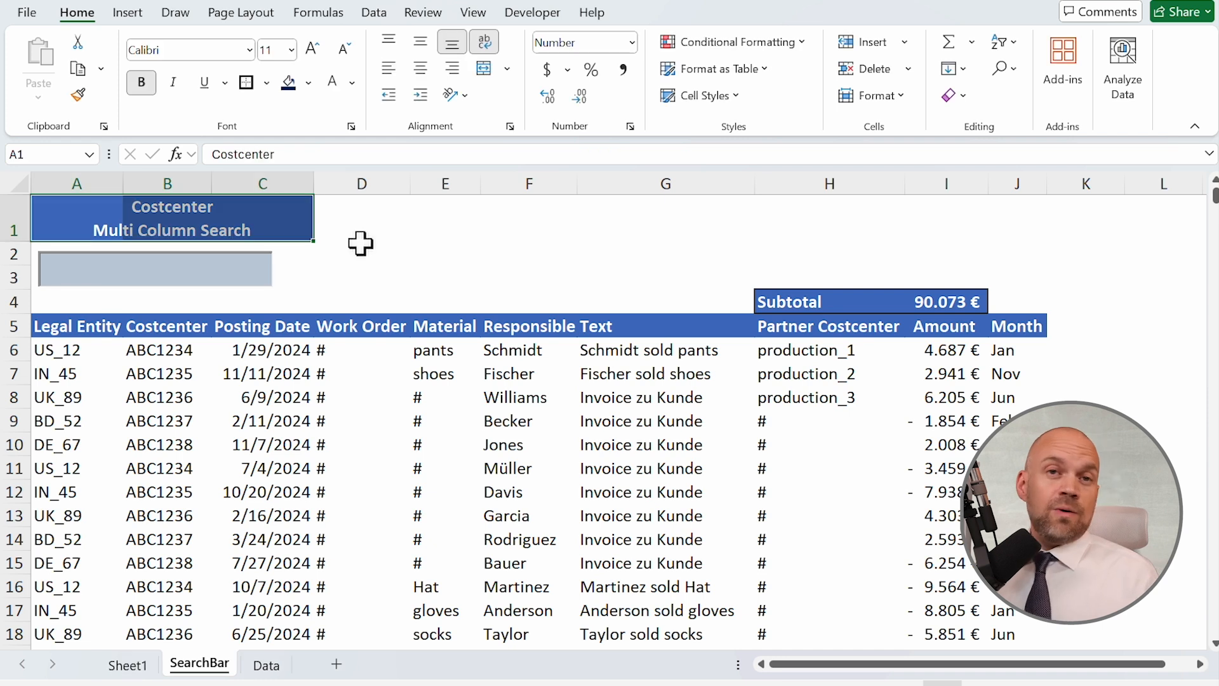
Step: Copy the merged "Costcenter Multi Column Search" heading from the SearchBar sheet into Sheet1, starting at cell A1
{"action": "key", "text": "ctrl+c"}
{"action": "left_click", "coordinate": [127, 665]}
{"action": "left_click", "coordinate": [45, 198]}
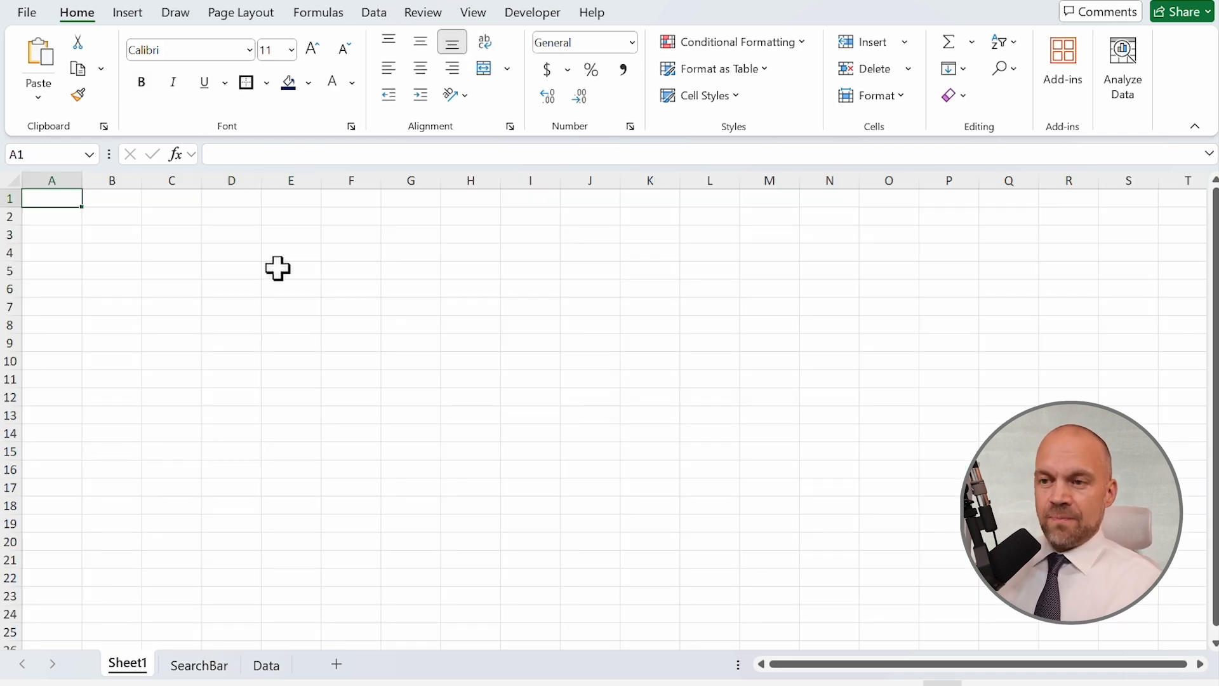
{"action": "key", "text": "ctrl+v"}
{"action": "left_click", "coordinate": [275, 379]}
{"action": "left_click_drag", "start_coordinate": [52, 180], "coordinate": [209, 183]}
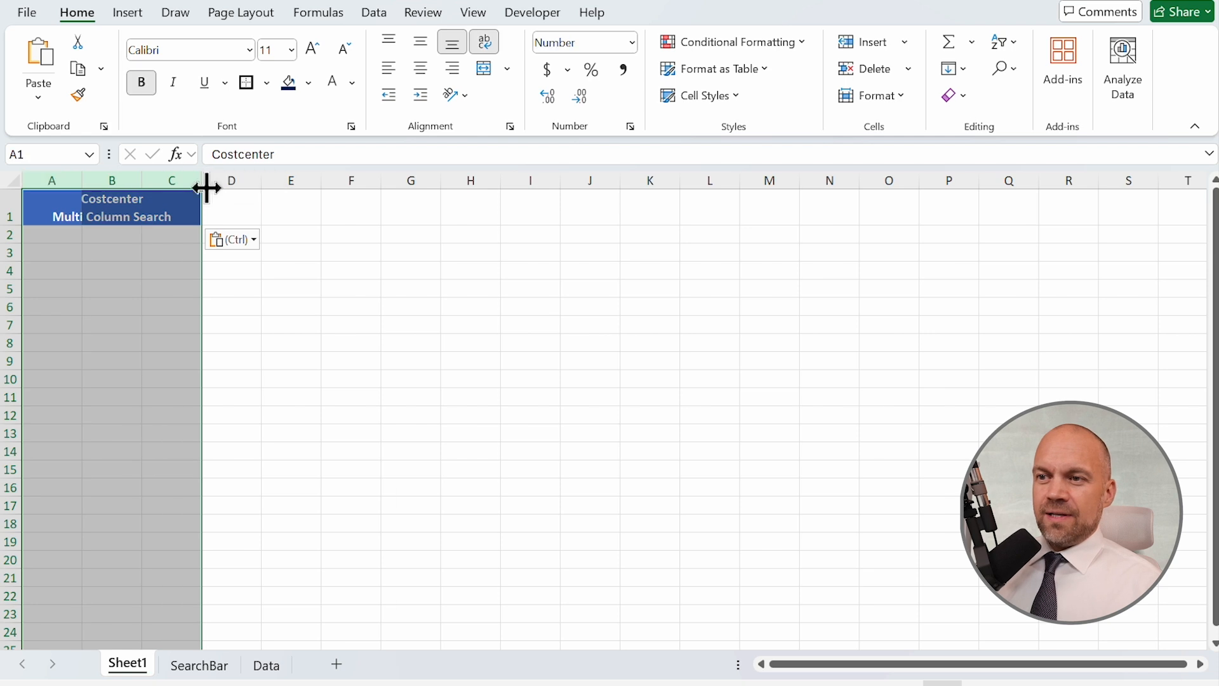
{"action": "left_click", "coordinate": [291, 290]}
Step: Insert an ActiveX text box about 124.5 wide and 16 high beneath the heading, spanning columns A to C
{"action": "left_click", "coordinate": [68, 252]}
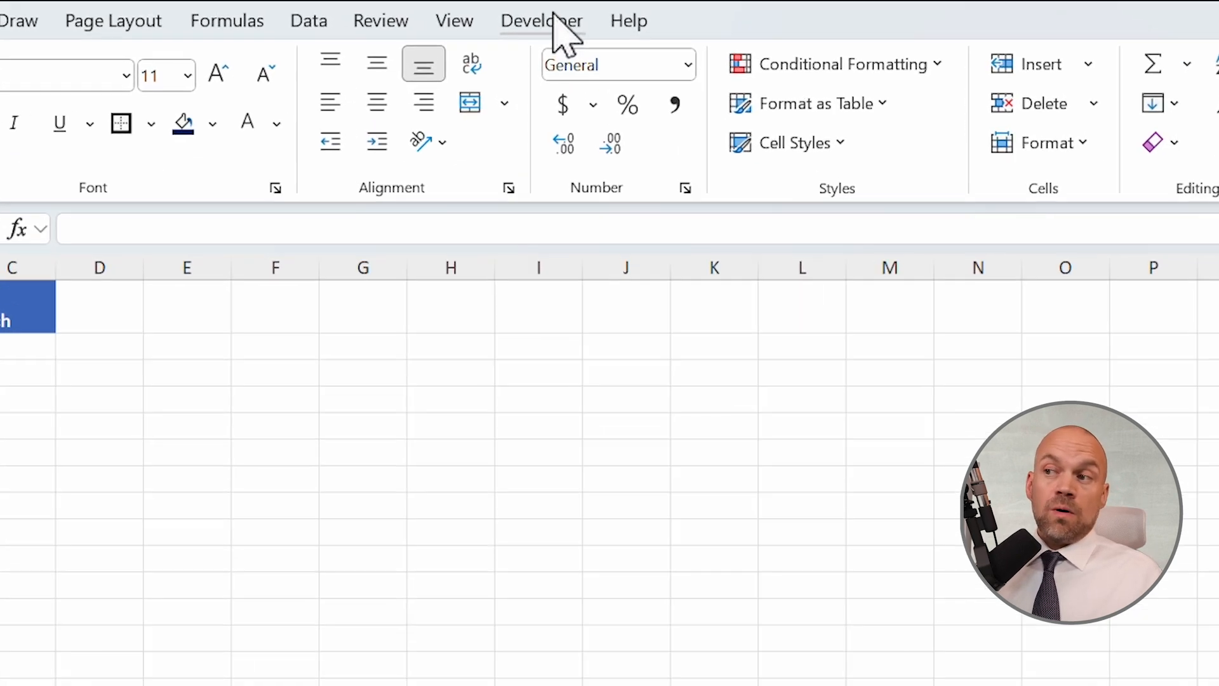
{"action": "left_click", "coordinate": [532, 13]}
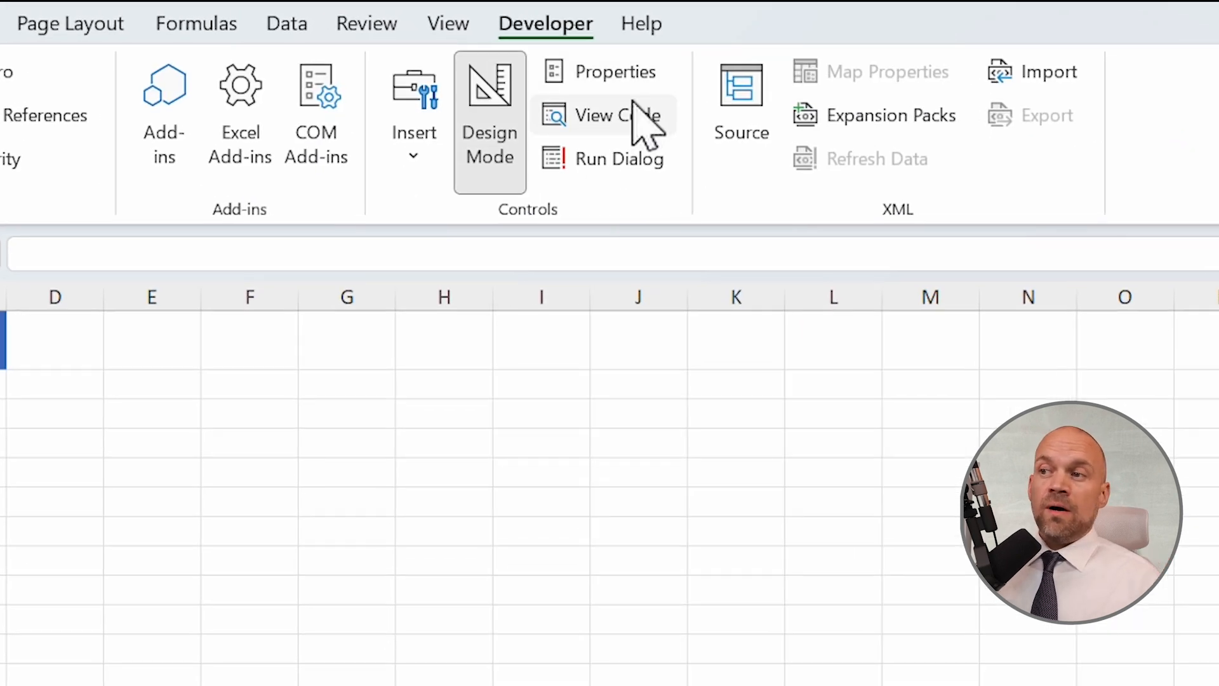
{"action": "left_click", "coordinate": [416, 167]}
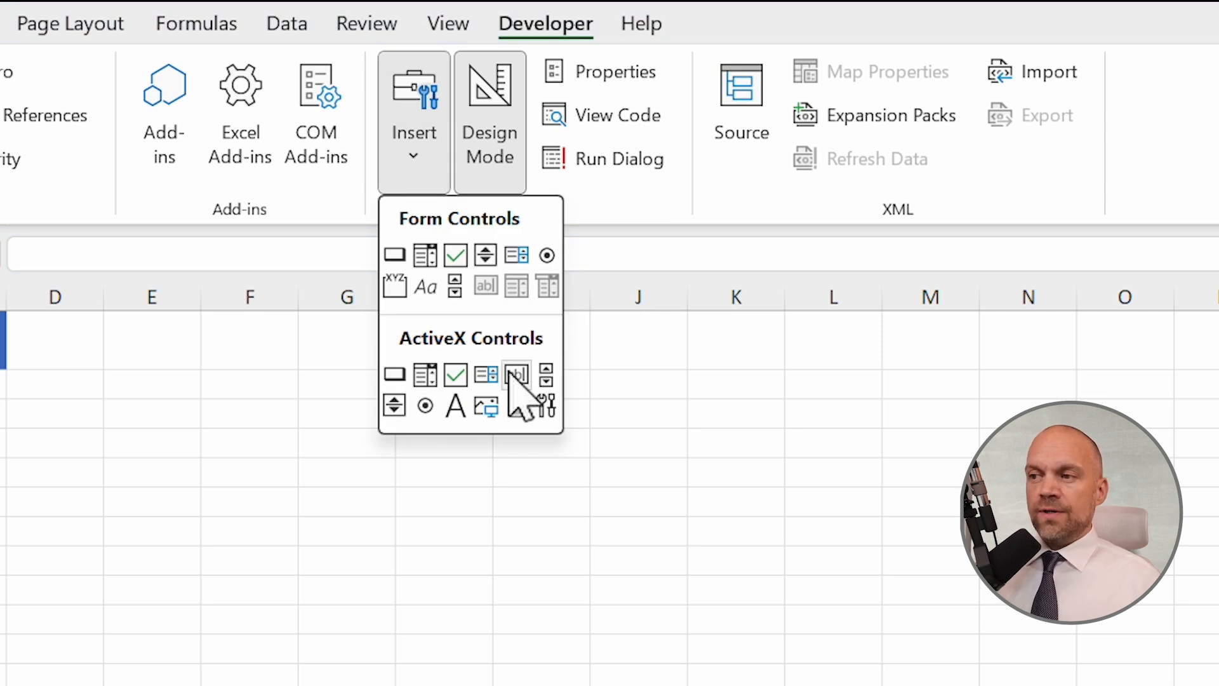
{"action": "left_click", "coordinate": [516, 374]}
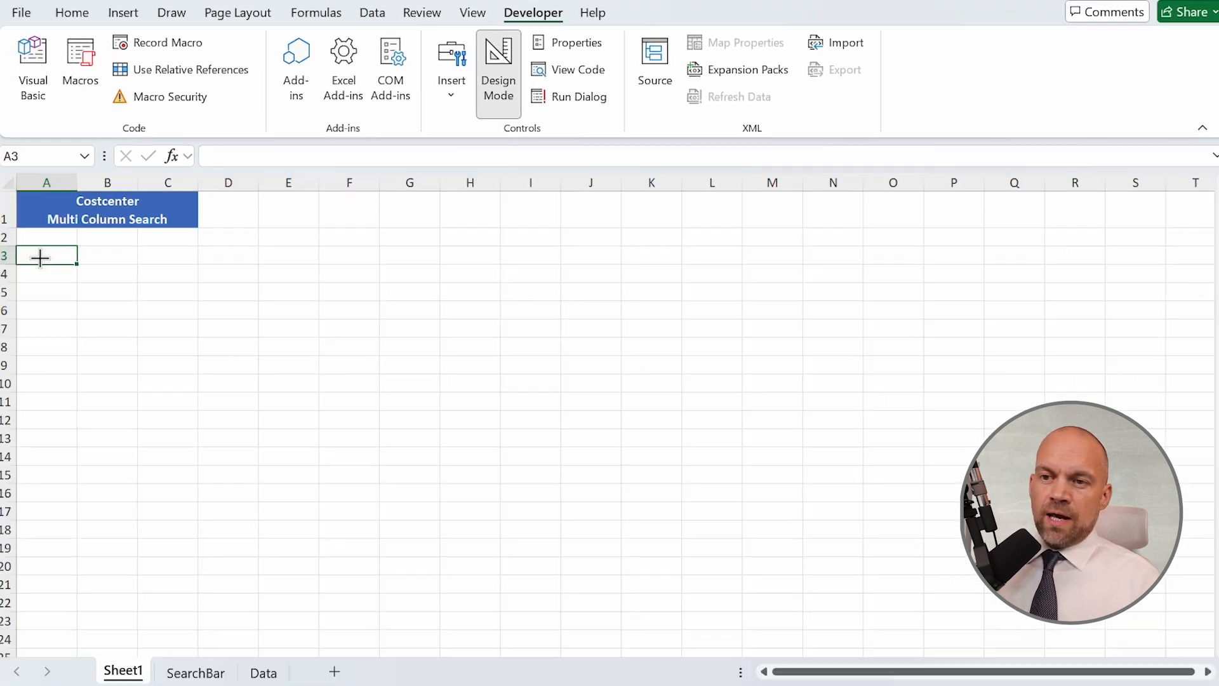
{"action": "left_click_drag", "start_coordinate": [25, 233], "coordinate": [181, 252]}
{"action": "left_click_drag", "start_coordinate": [181, 253], "coordinate": [181, 253]}
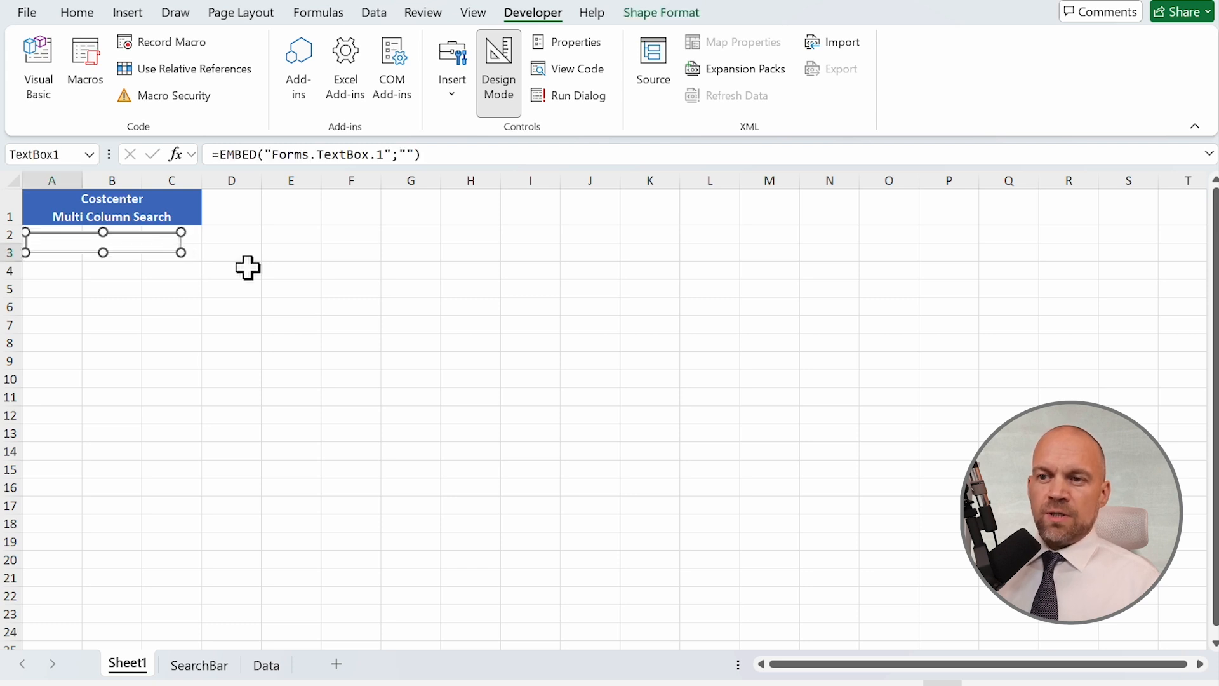
Step: Set the text box's LinkedCell property to B3 and close its properties
{"action": "right_click", "coordinate": [157, 248]}
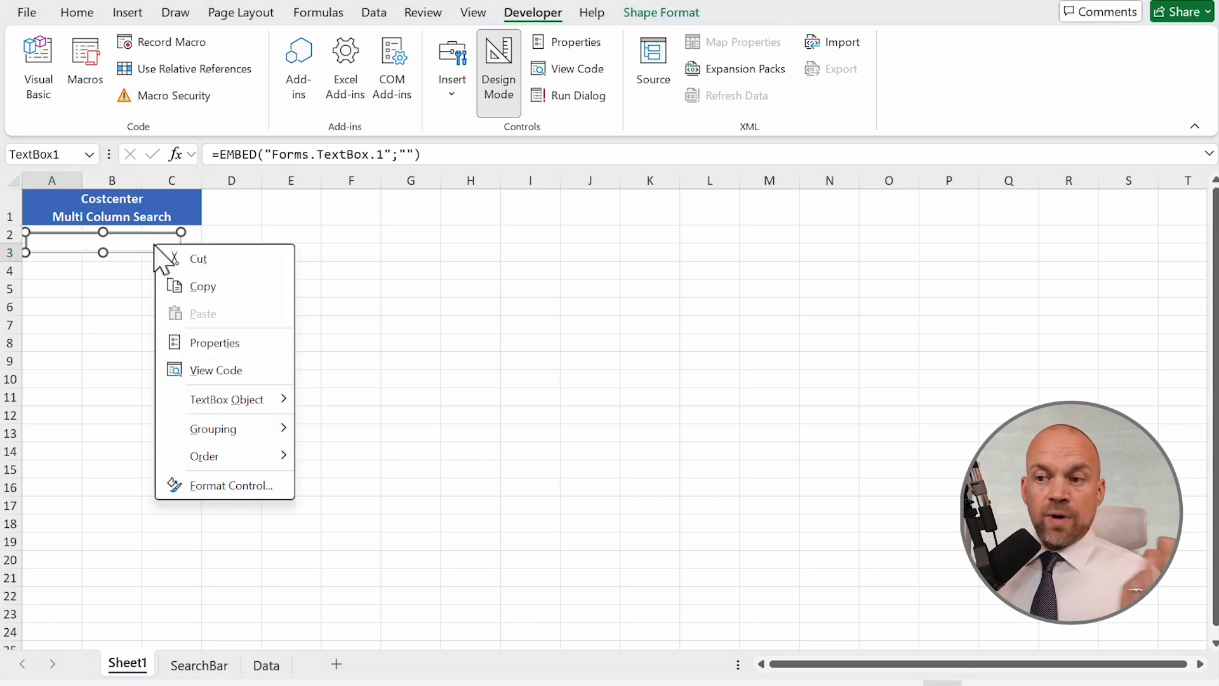
{"action": "left_click", "coordinate": [239, 345]}
{"action": "left_click", "coordinate": [368, 330]}
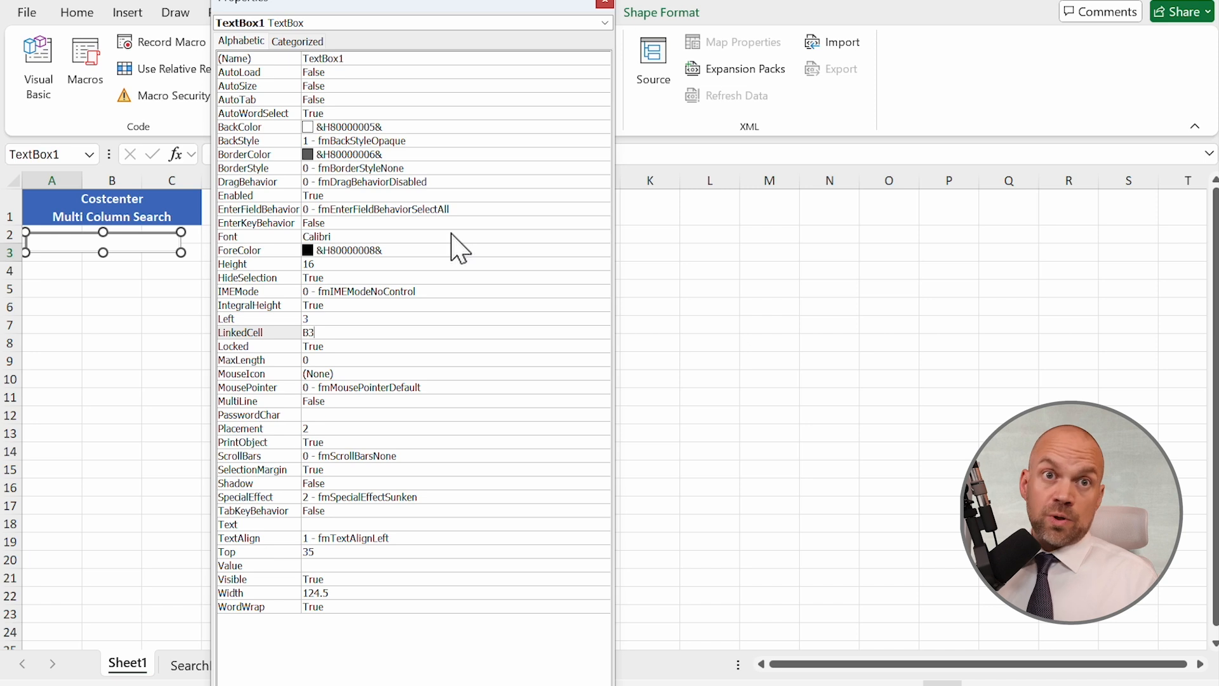
{"action": "left_click", "coordinate": [604, 3]}
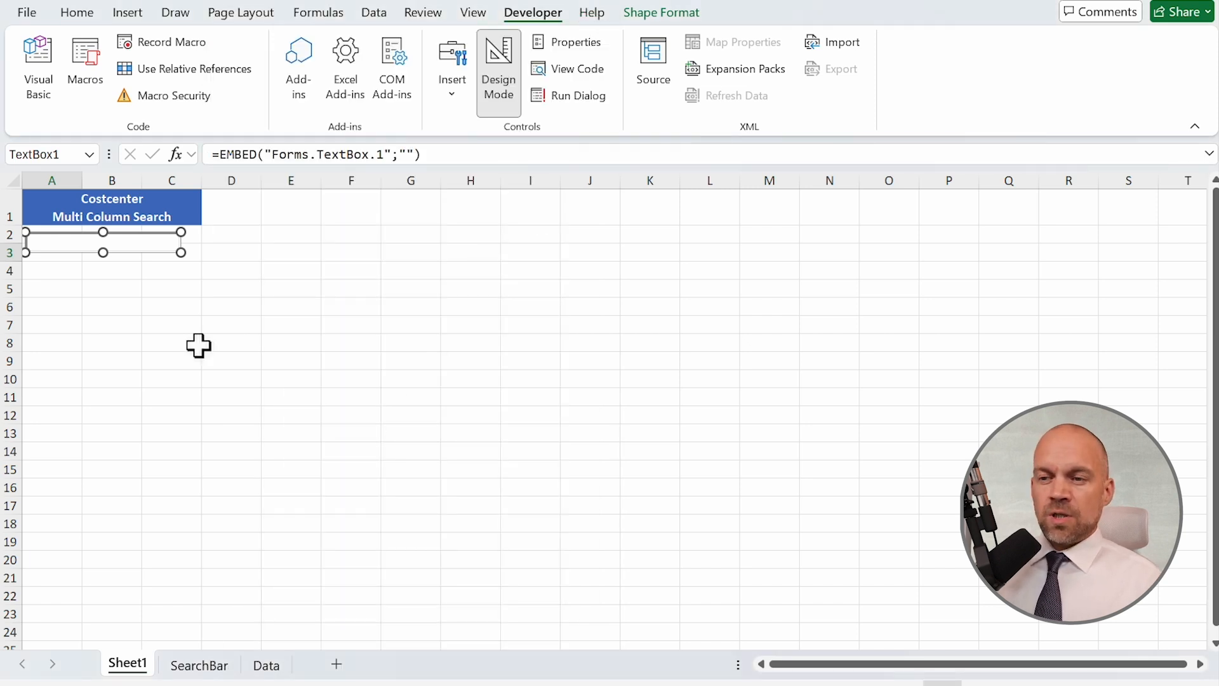
Step: Fill the text box's linked cell B3 with standard yellow
{"action": "left_click", "coordinate": [122, 294]}
{"action": "left_click", "coordinate": [126, 257]}
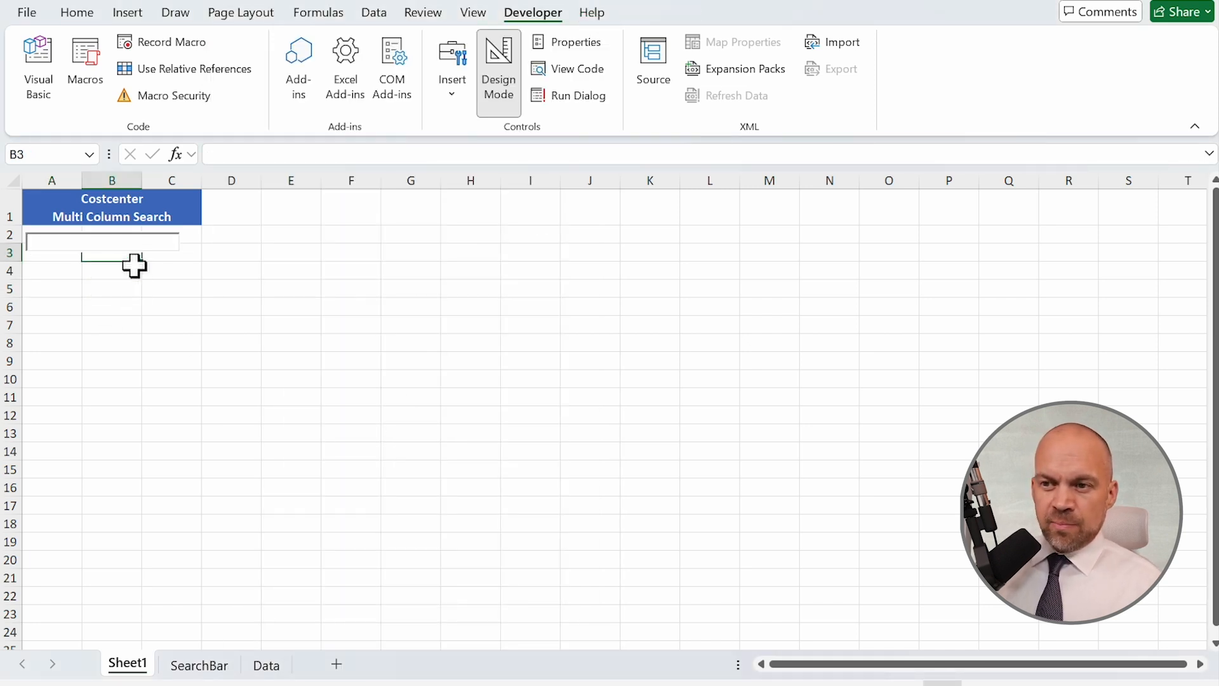
{"action": "left_click", "coordinate": [77, 13]}
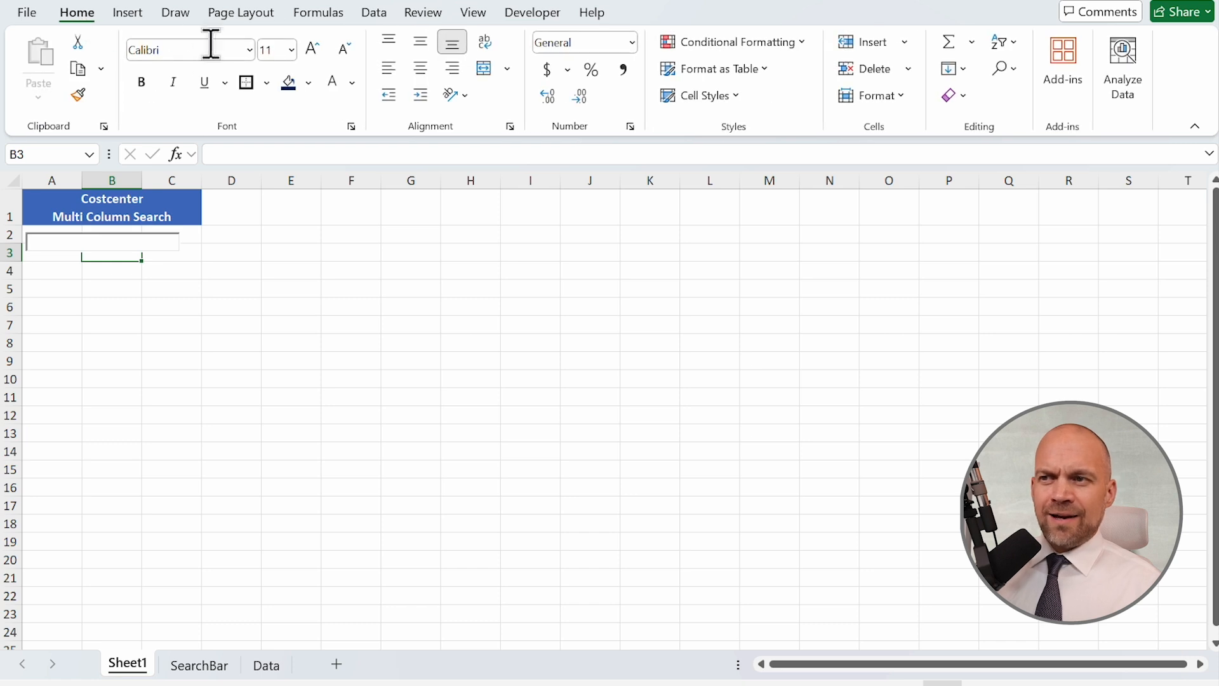
{"action": "left_click", "coordinate": [308, 83]}
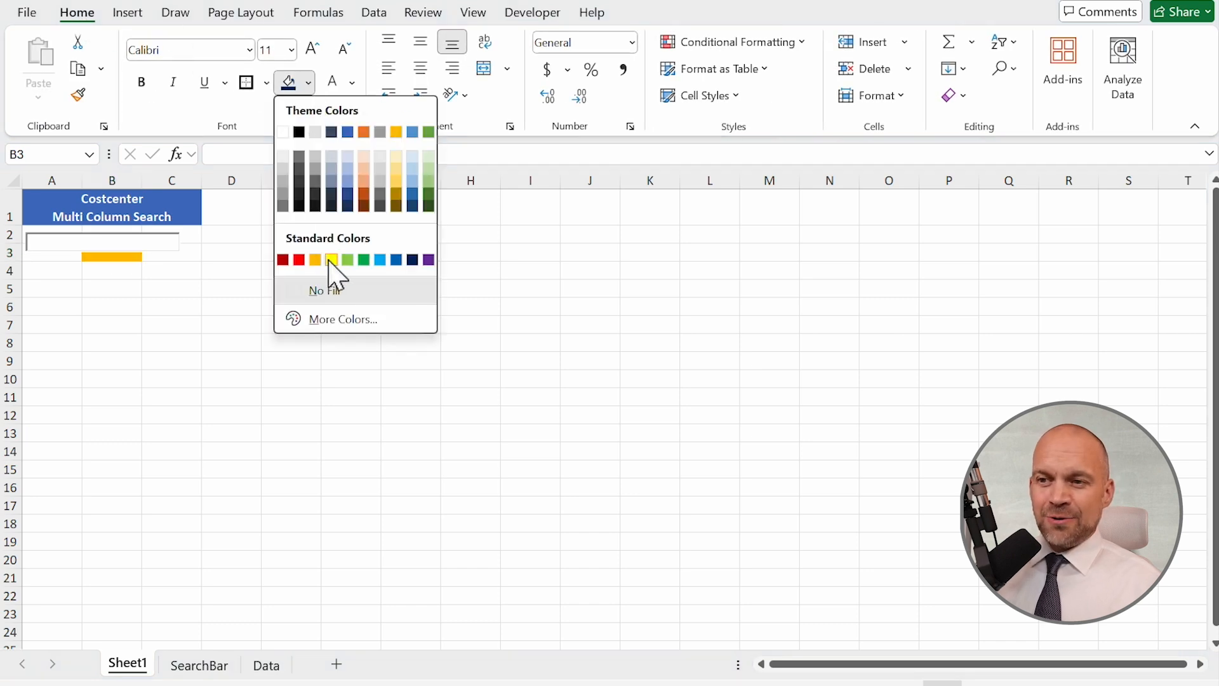
{"action": "left_click", "coordinate": [331, 261]}
Step: Position the text box over cell B3 with a shorter row 2 above it, and turn off Design Mode
{"action": "left_click_drag", "start_coordinate": [163, 251], "coordinate": [169, 256]}
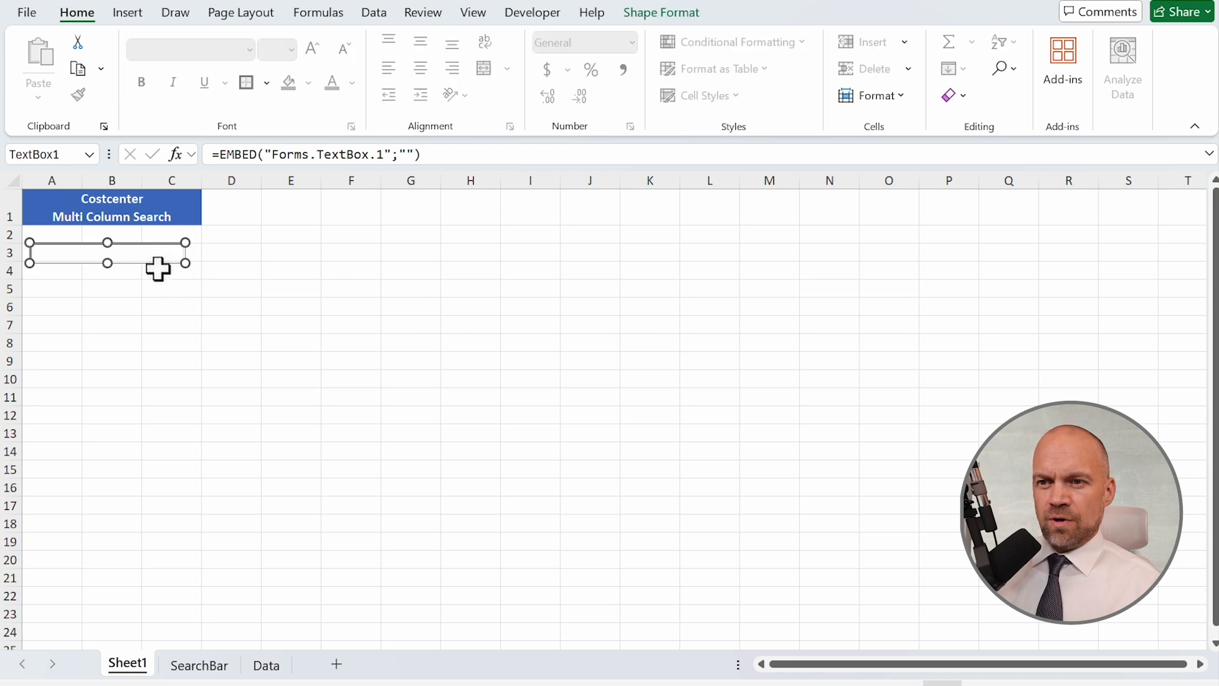
{"action": "left_click_drag", "start_coordinate": [13, 243], "coordinate": [14, 238]}
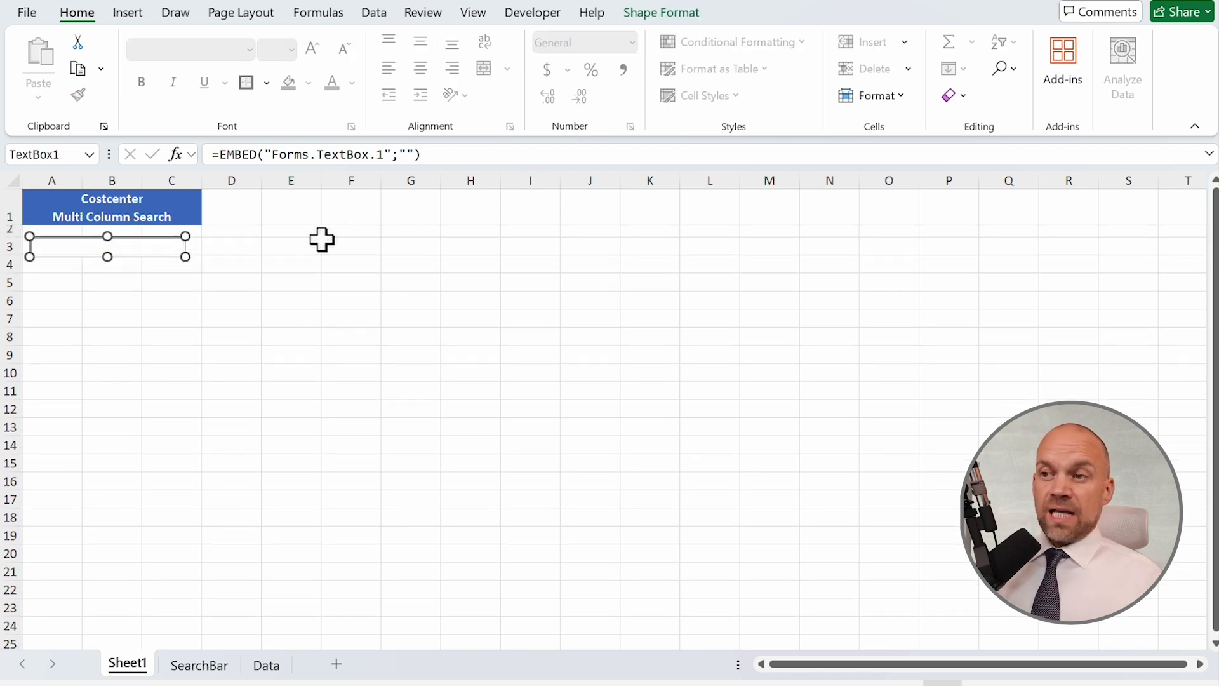
{"action": "left_click", "coordinate": [542, 13]}
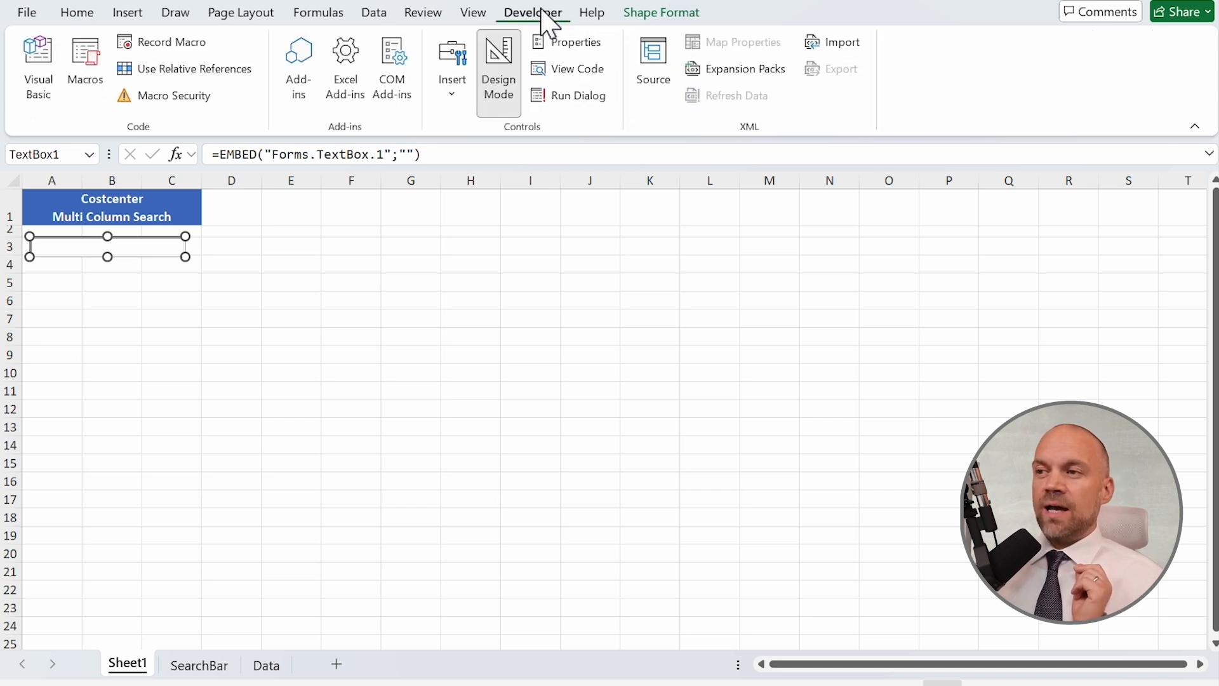
{"action": "left_click", "coordinate": [513, 114]}
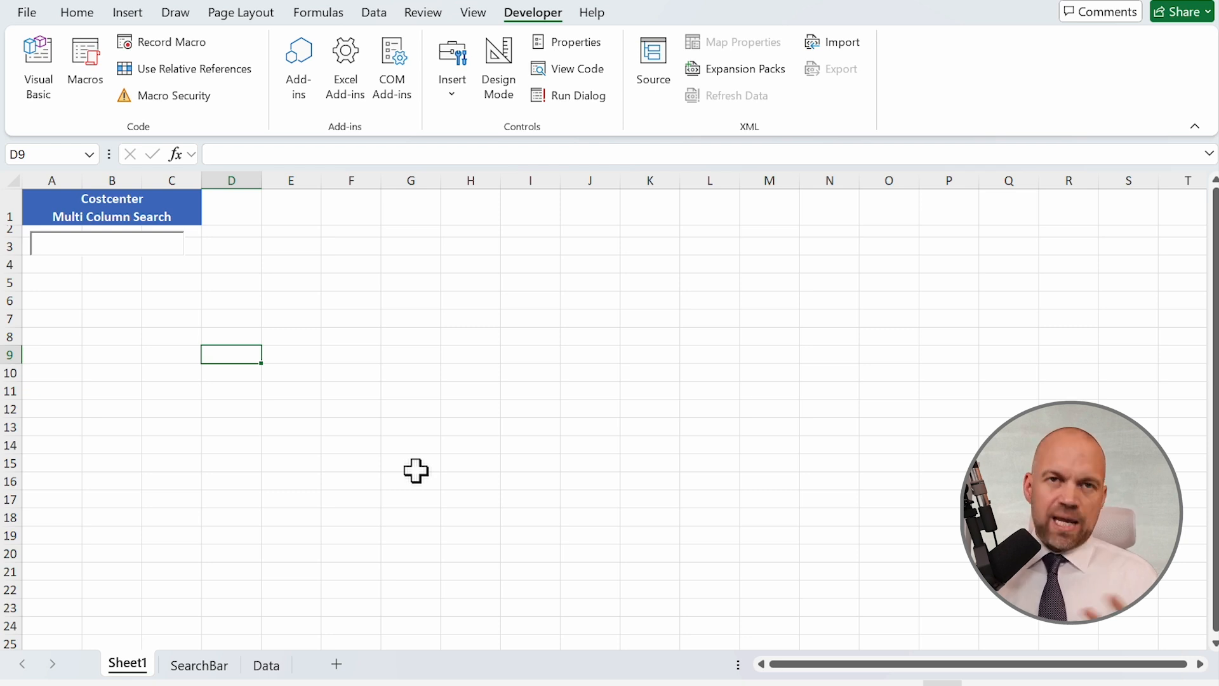
Step: Clear the filter on the Material column of the Data sheet's table by selecting all its values
{"action": "left_click", "coordinate": [278, 669]}
{"action": "left_click", "coordinate": [317, 463]}
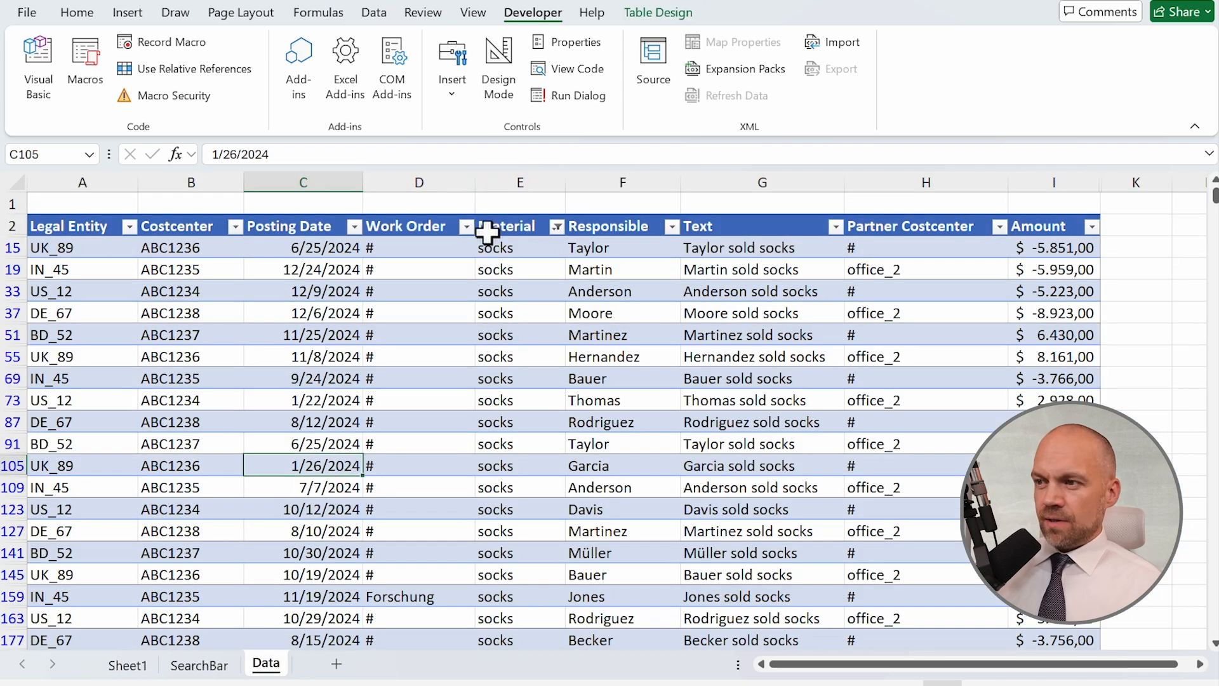
{"action": "left_click", "coordinate": [557, 227]}
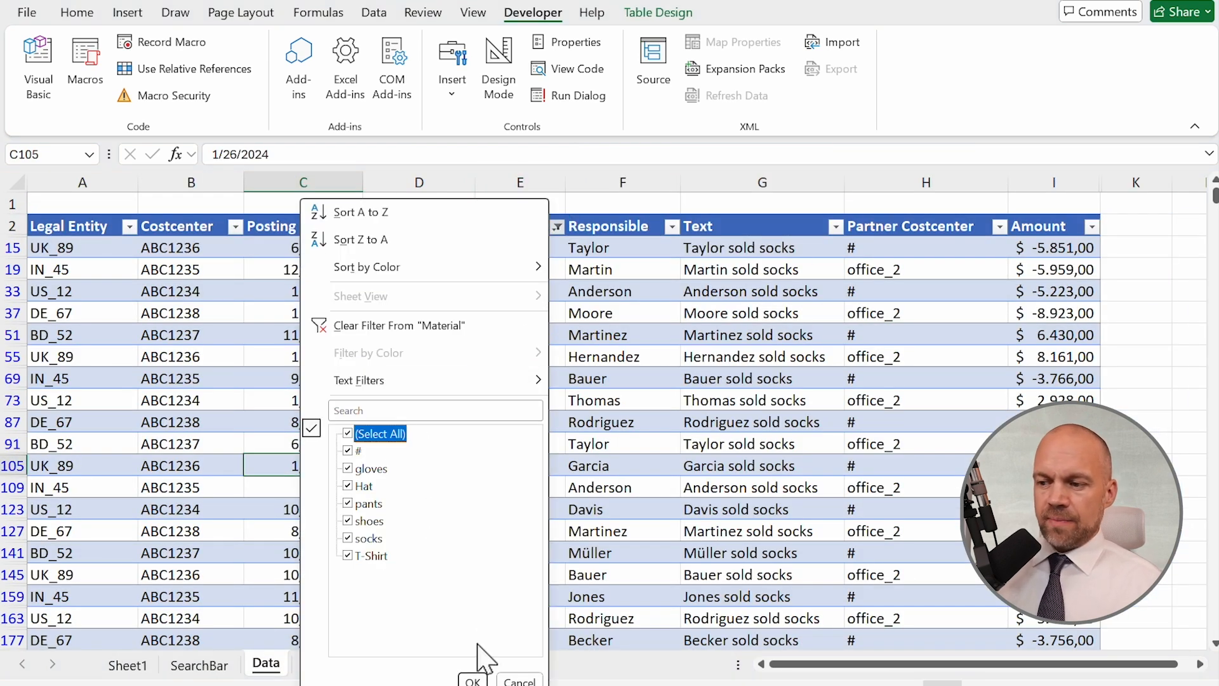
{"action": "left_click", "coordinate": [473, 681]}
{"action": "left_click", "coordinate": [355, 466]}
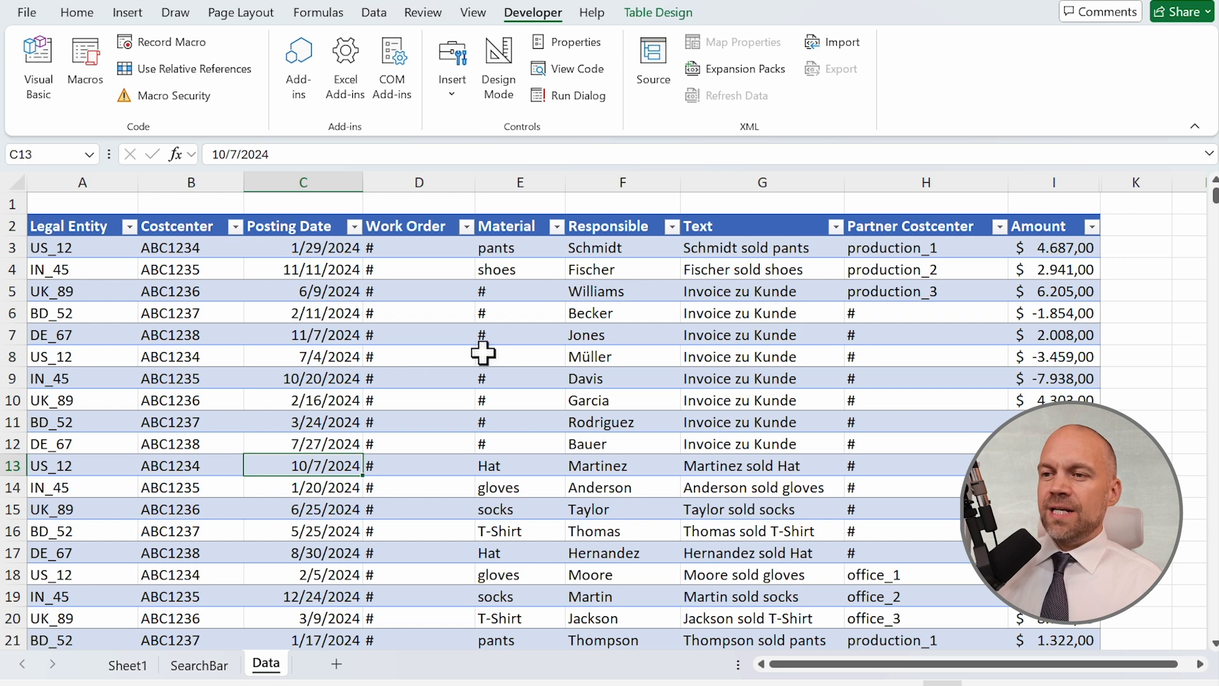
Step: Copy the Data table's header row, Legal Entity to Amount, into Sheet1 starting at cell A5
{"action": "left_click_drag", "start_coordinate": [46, 226], "coordinate": [1016, 229]}
{"action": "key", "text": "ctrl+c"}
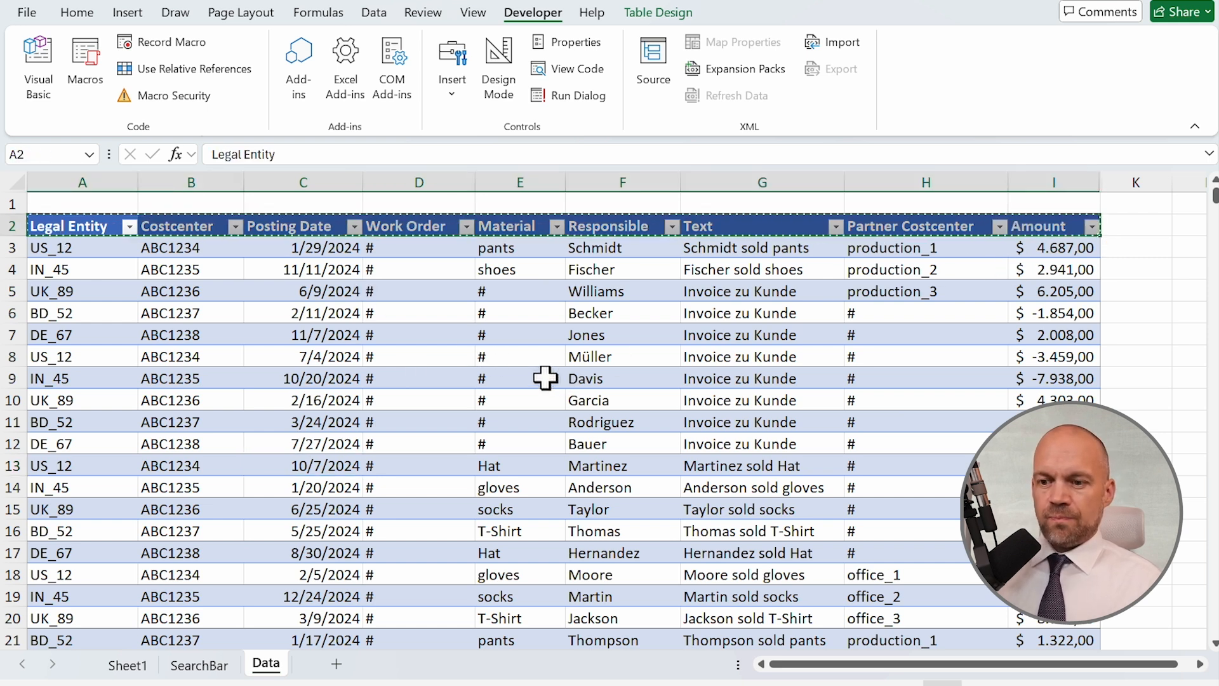
{"action": "left_click", "coordinate": [136, 664]}
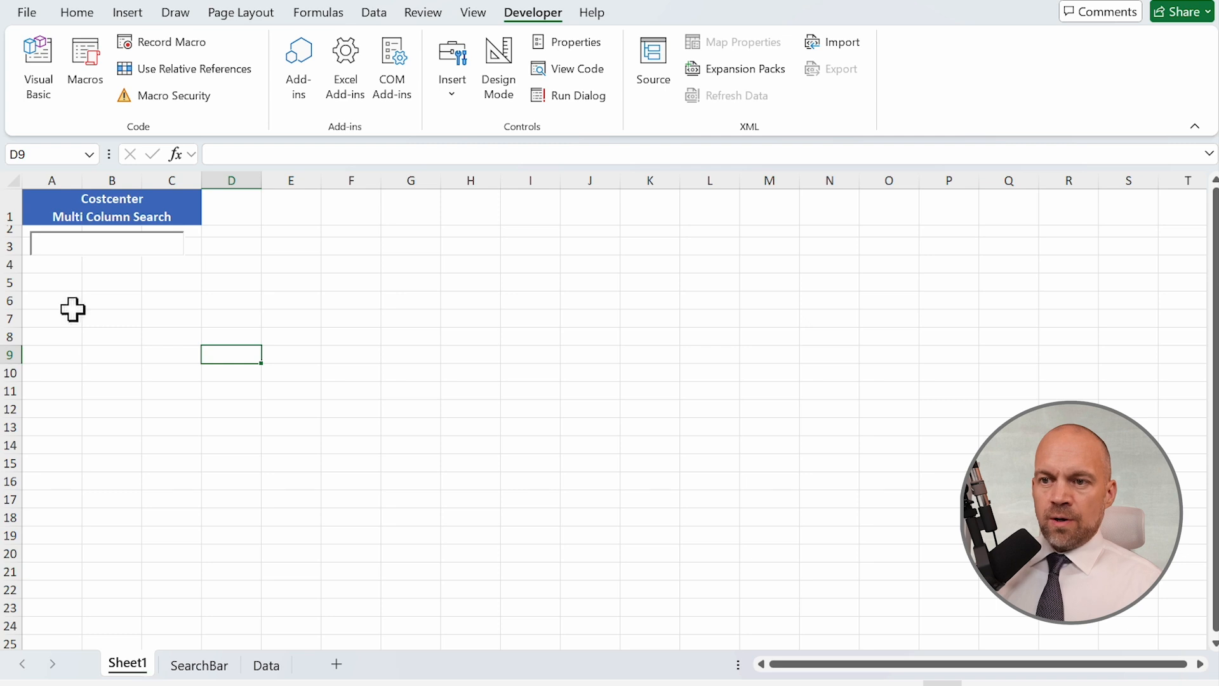
{"action": "left_click", "coordinate": [47, 286]}
{"action": "key", "text": "ctrl+v"}
Step: Autofit the widths of columns A to I on Sheet1 to their contents
{"action": "left_click_drag", "start_coordinate": [58, 178], "coordinate": [553, 182]}
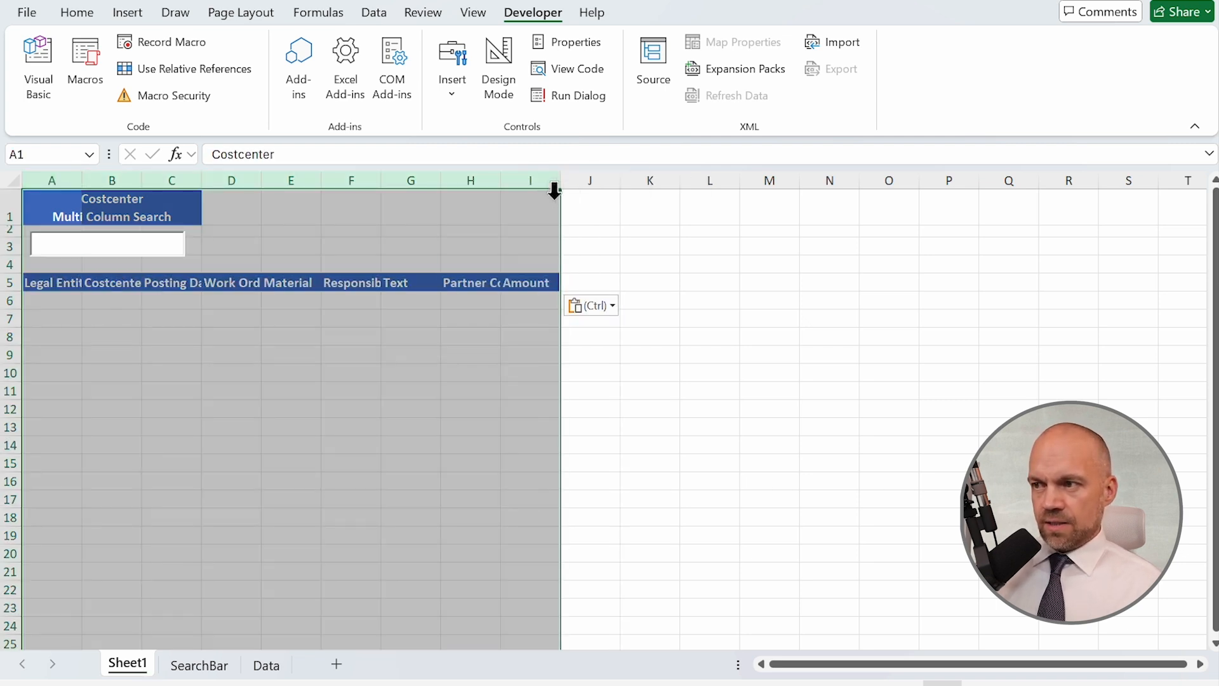
{"action": "double_click", "coordinate": [561, 183]}
{"action": "left_click", "coordinate": [586, 376]}
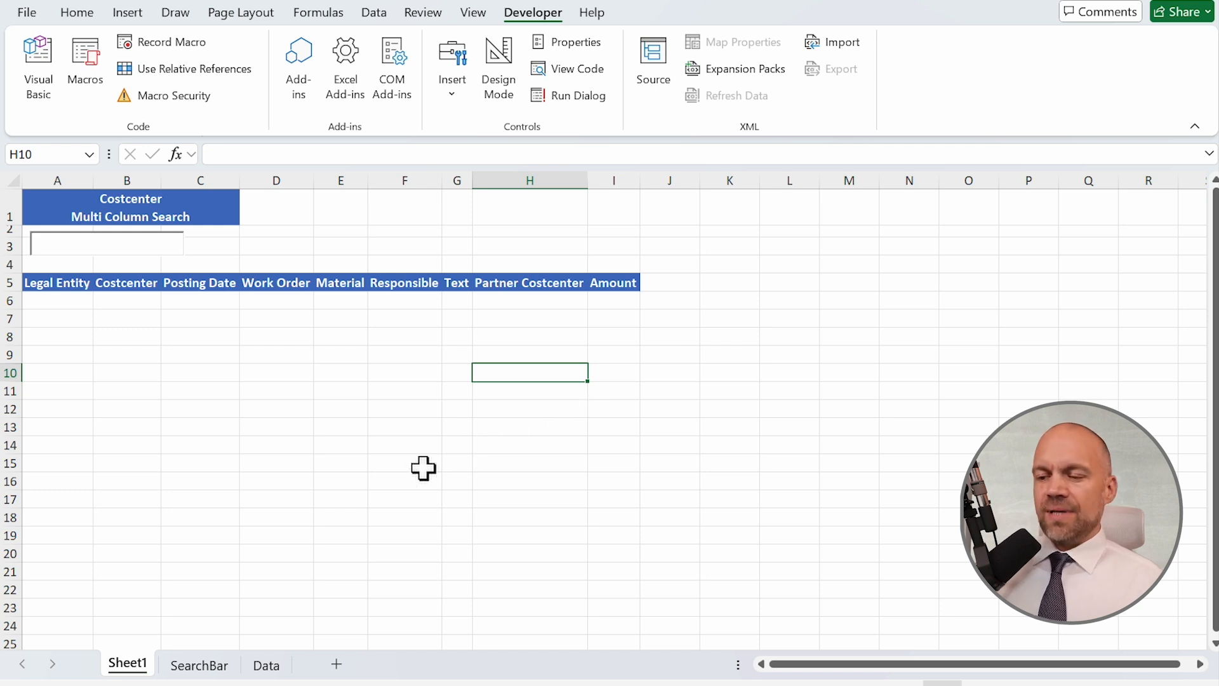
Step: Examine the Posting Date values on the Data sheet and in the finished SearchBar sheet
{"action": "left_click", "coordinate": [268, 664]}
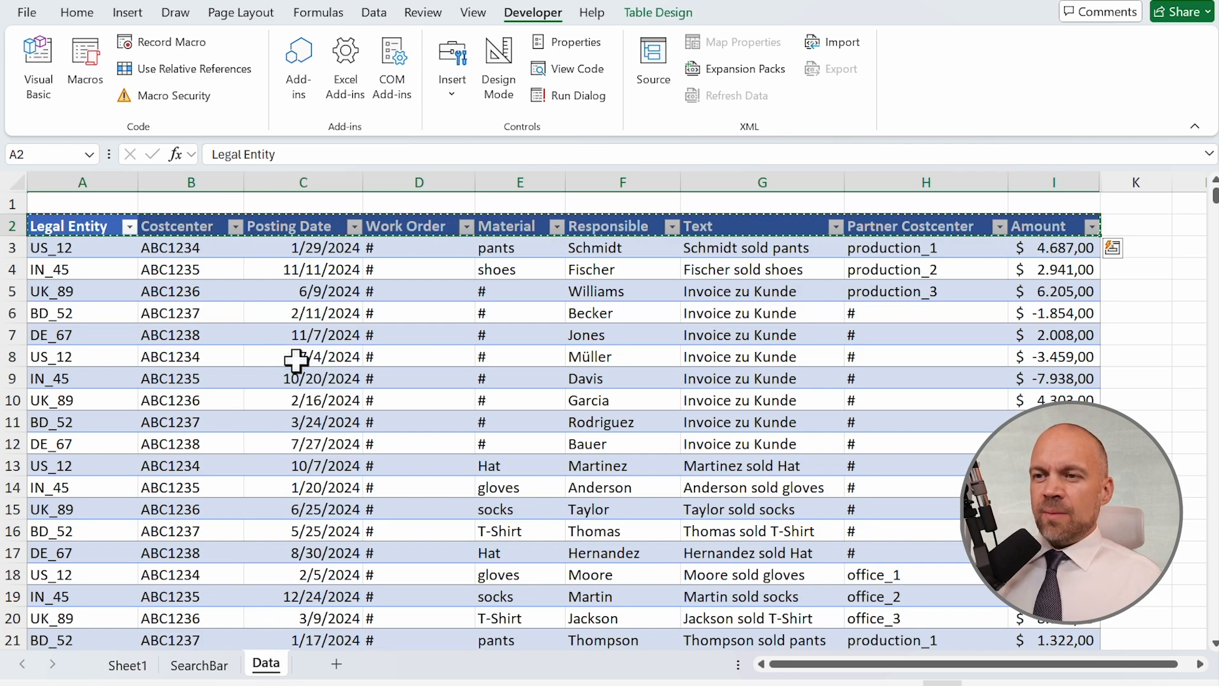
{"action": "left_click", "coordinate": [295, 337]}
{"action": "left_click", "coordinate": [322, 249]}
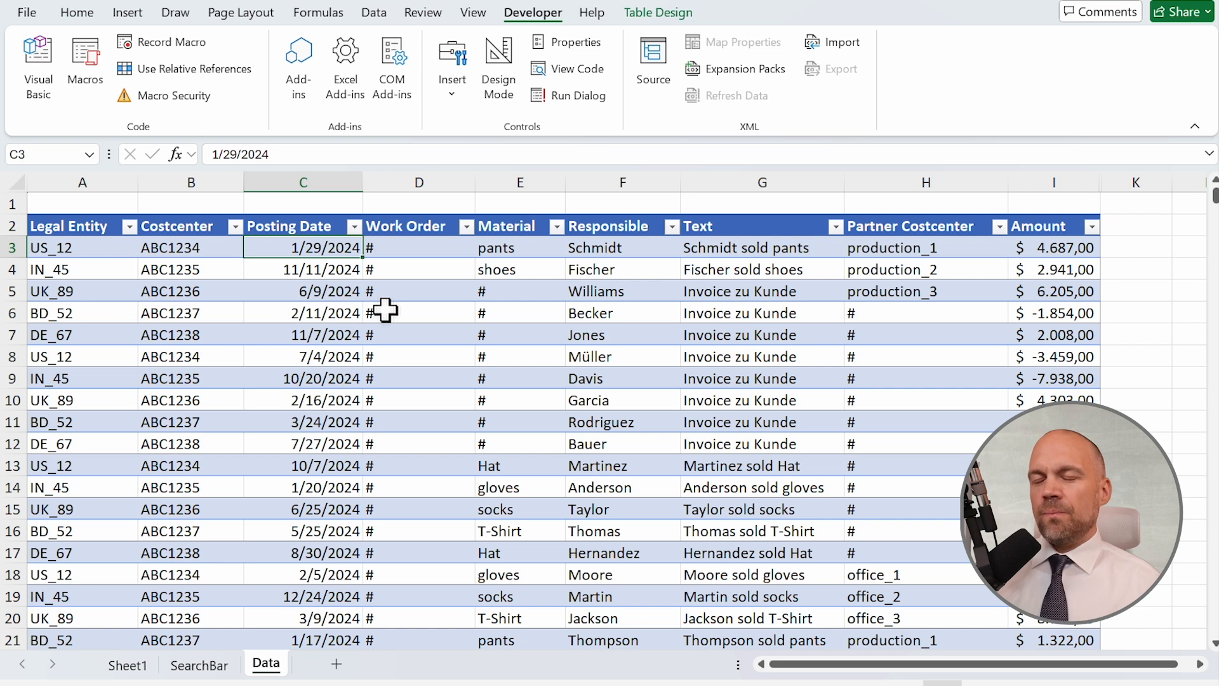
{"action": "left_click", "coordinate": [200, 664]}
{"action": "left_click_drag", "start_coordinate": [273, 351], "coordinate": [280, 444]}
{"action": "left_click", "coordinate": [171, 277]}
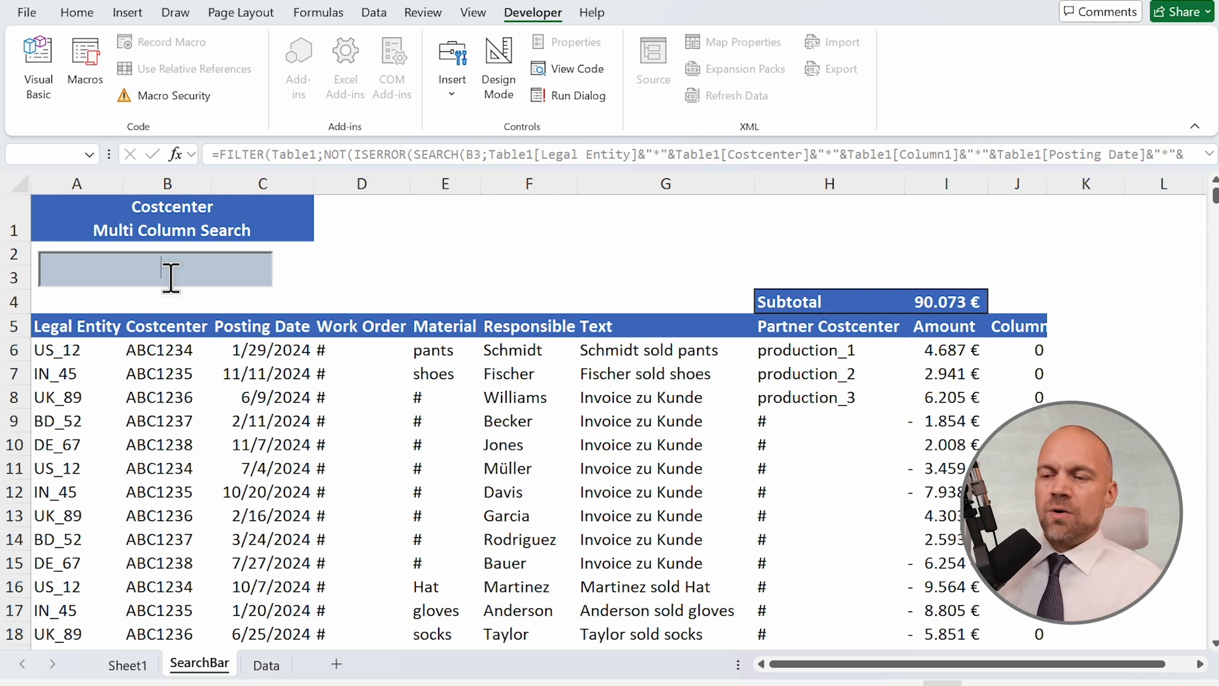
Step: Preview the Number format for the first posting date, C6 on the SearchBar sheet, and close the cell formatting without applying it
{"action": "left_click", "coordinate": [271, 349]}
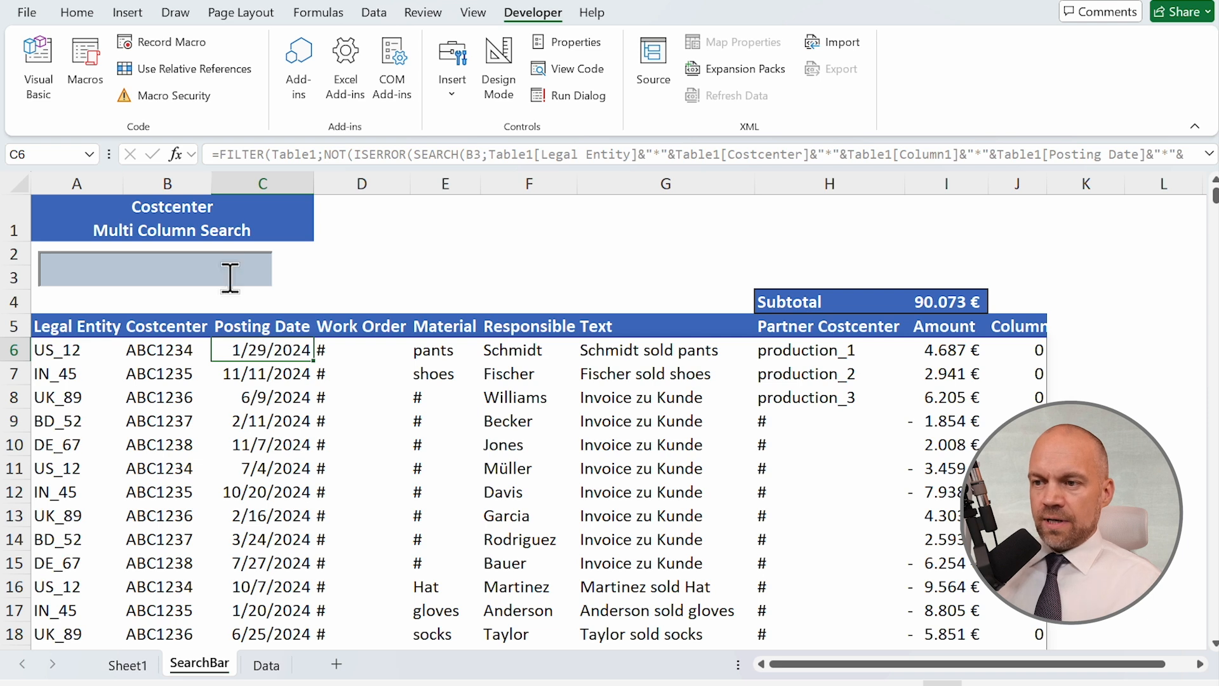
{"action": "right_click", "coordinate": [255, 346]}
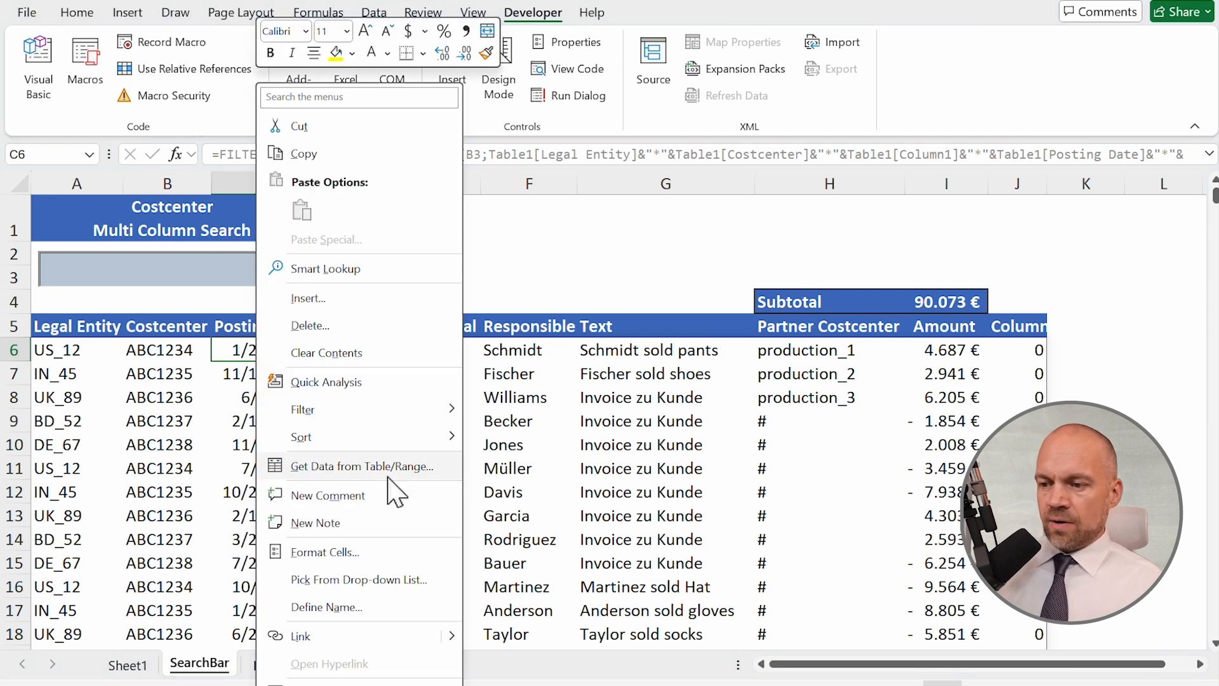
{"action": "left_click", "coordinate": [348, 552]}
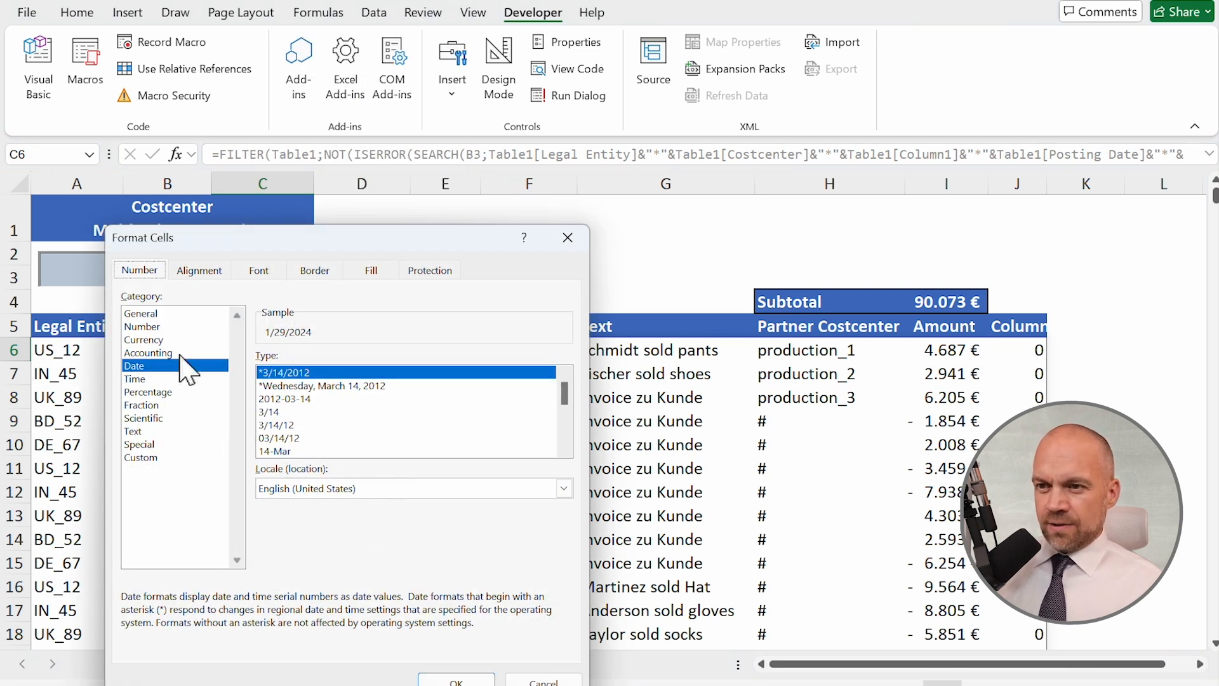
{"action": "left_click", "coordinate": [154, 326]}
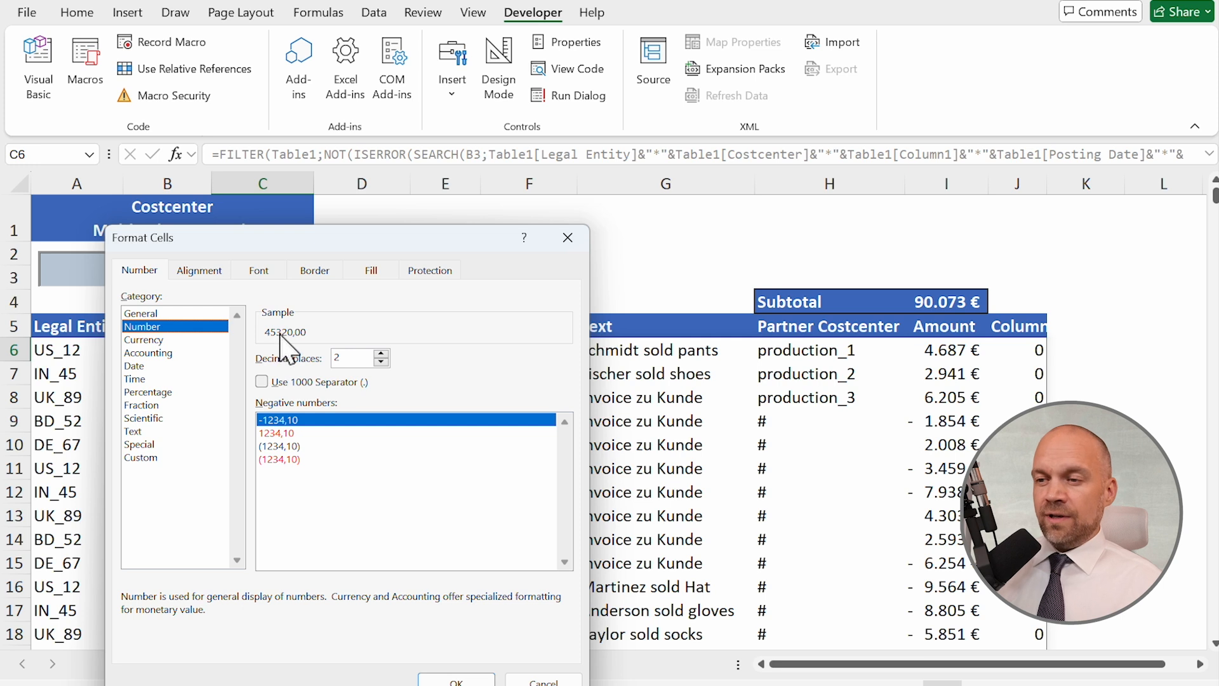
{"action": "left_click", "coordinate": [541, 678]}
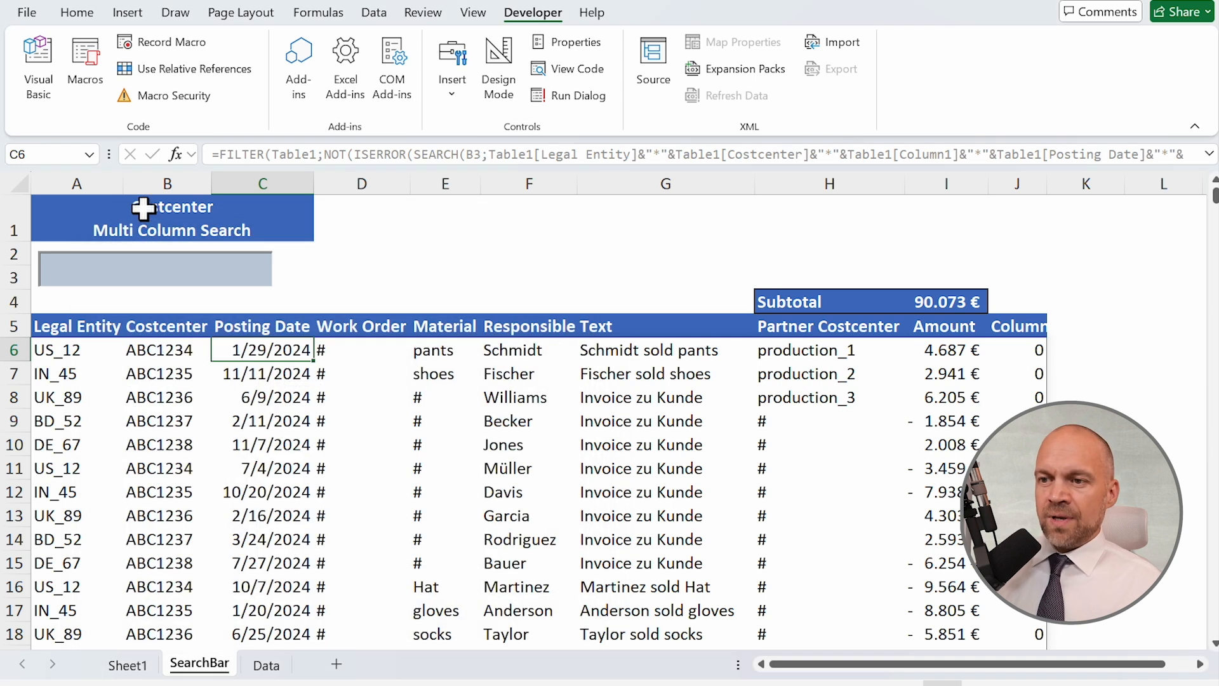
Step: Test the SearchBar sheet's search box with the date serial number 45350, and clear the search text
{"action": "left_click", "coordinate": [183, 267]}
{"action": "type", "text": "45"}
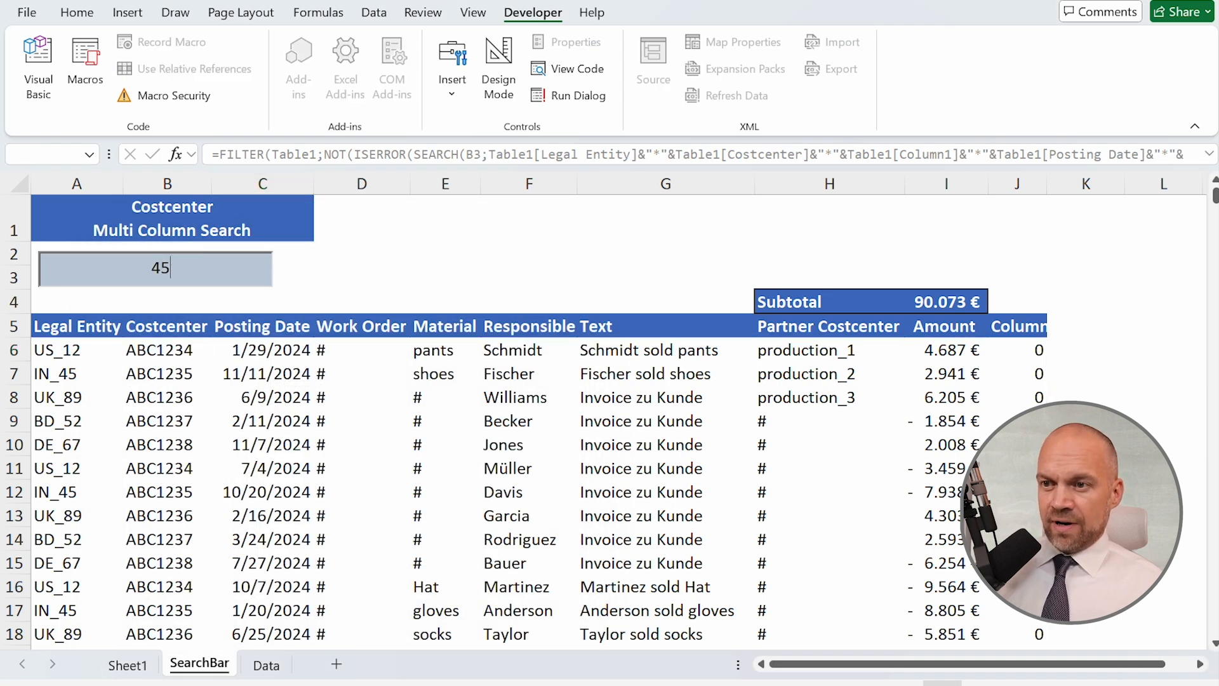
{"action": "type", "text": "300"}
{"action": "key", "text": "BackSpace"}
{"action": "key", "text": "BackSpace"}
{"action": "type", "text": "50"}
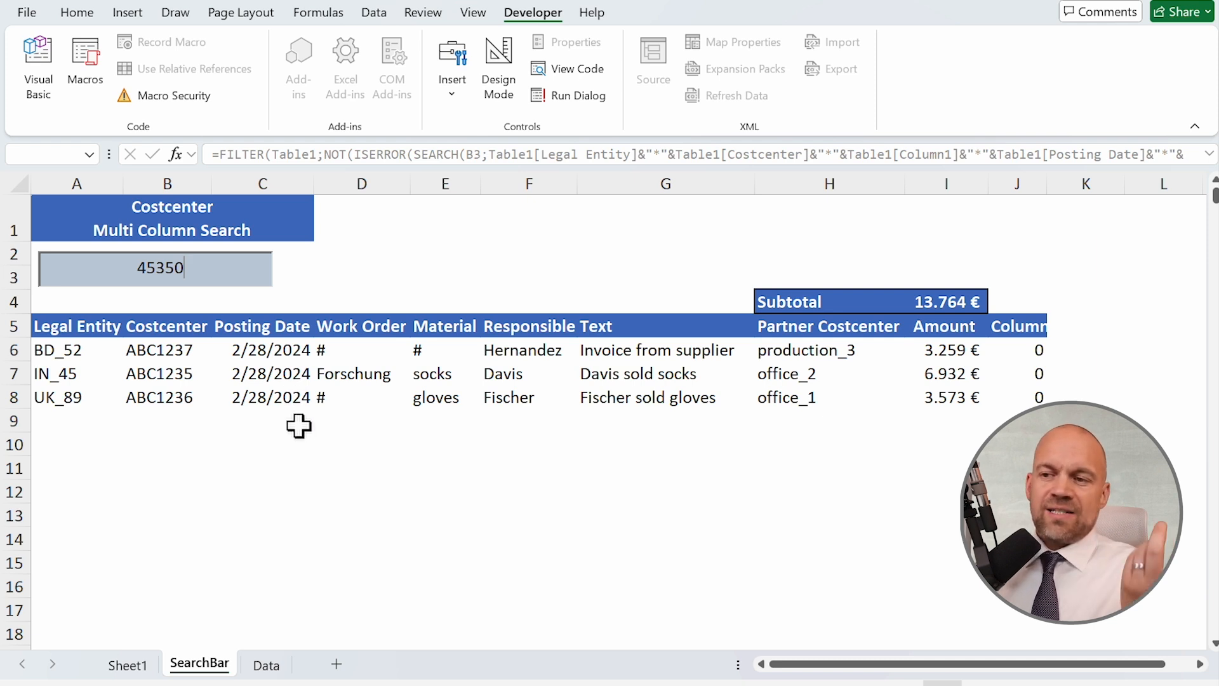
{"action": "key", "text": "BackSpace"}
{"action": "key", "text": "BackSpace"}
{"action": "key", "text": "BackSpace"}
{"action": "key", "text": "BackSpace"}
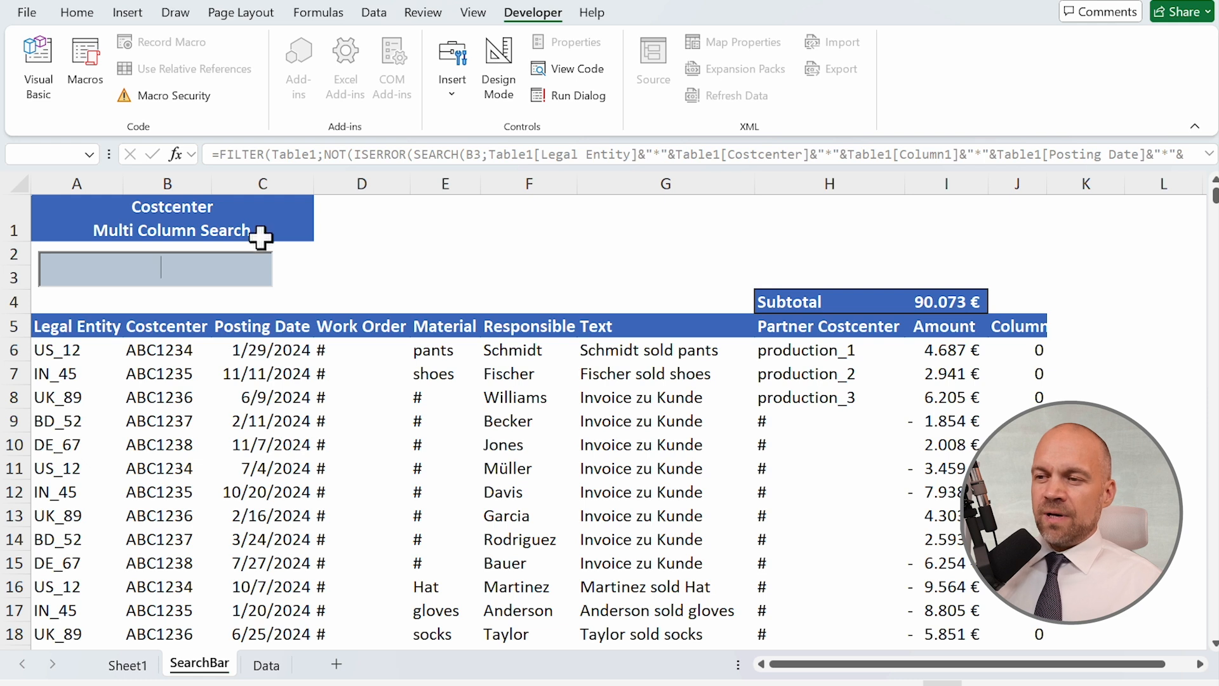
{"action": "left_click", "coordinate": [482, 248]}
Step: Add a new table column on the Data sheet beside Amount by entering the header month in K2
{"action": "left_click", "coordinate": [266, 665]}
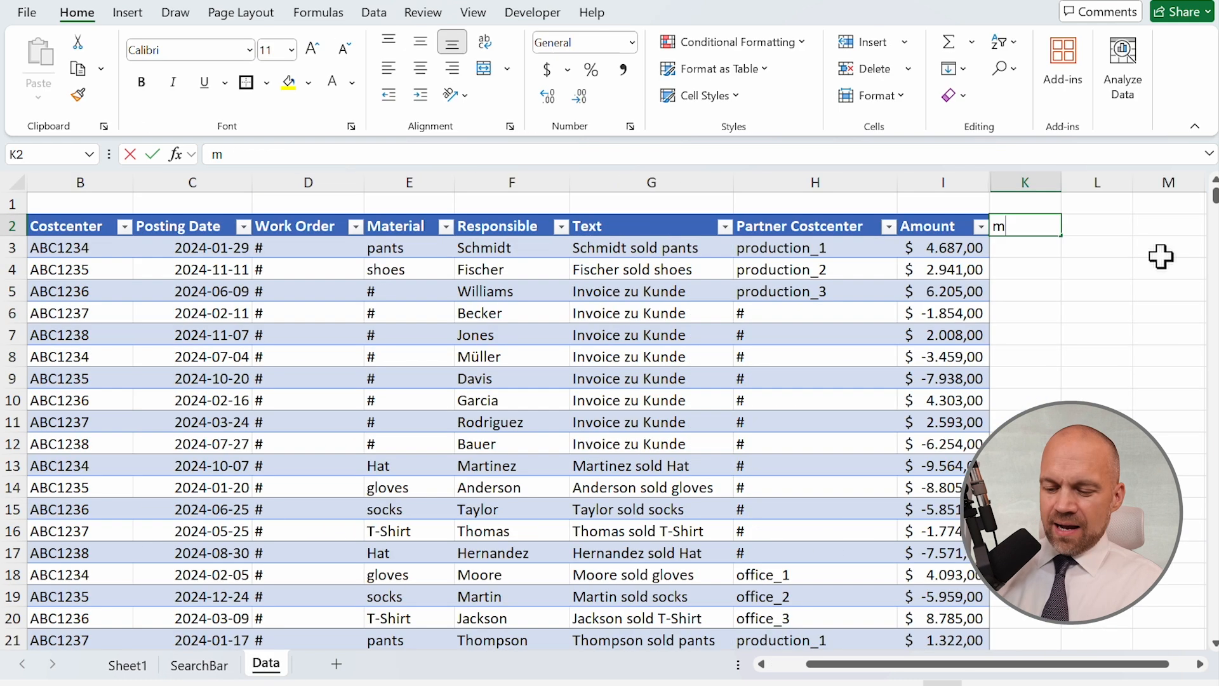
{"action": "type", "text": "nt"}
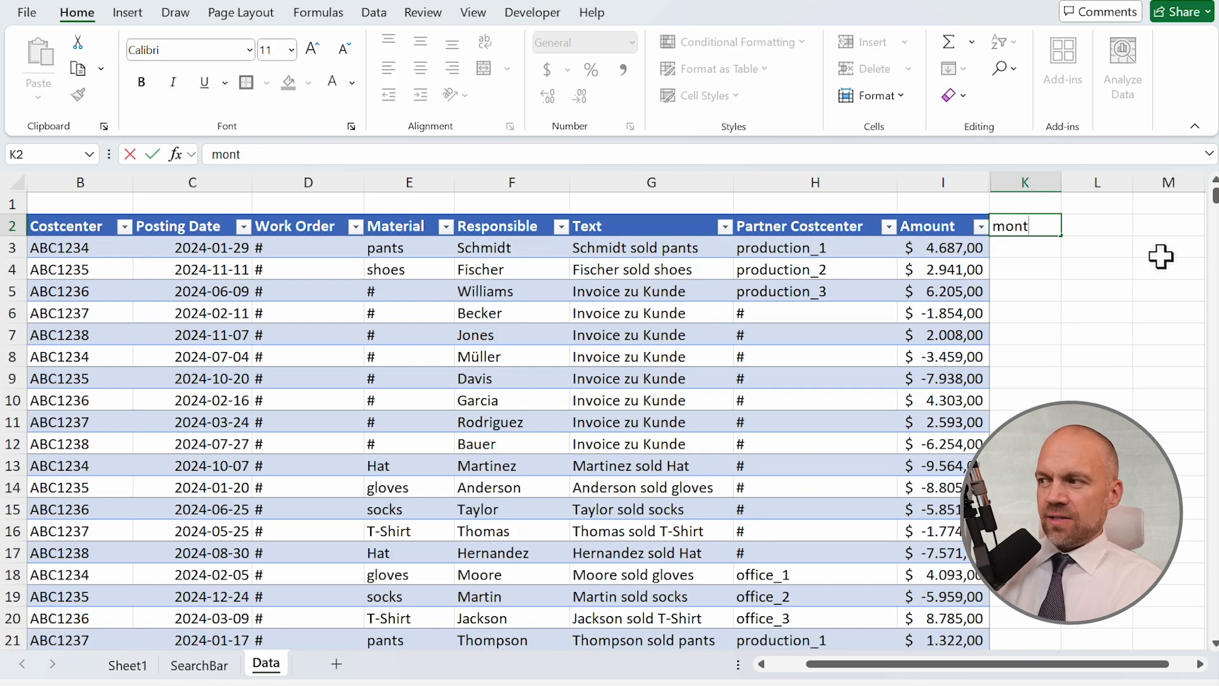
{"action": "type", "text": "h"}
{"action": "key", "text": "ctrl+Return"}
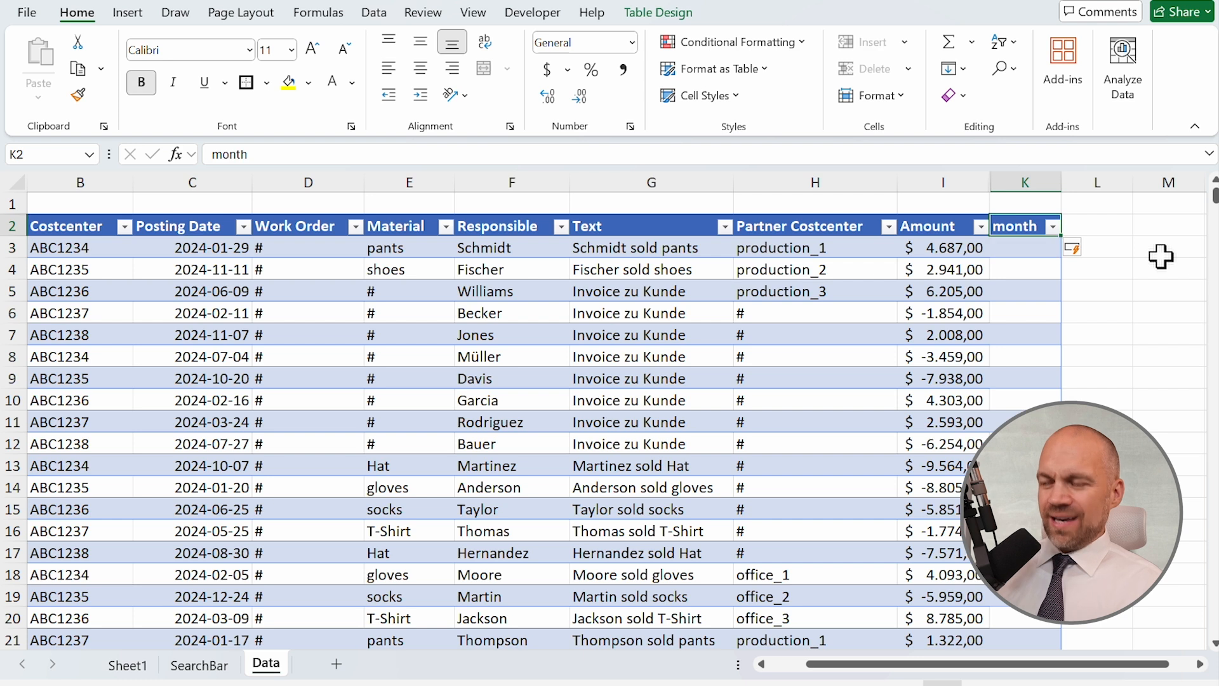
{"action": "key", "text": "Down"}
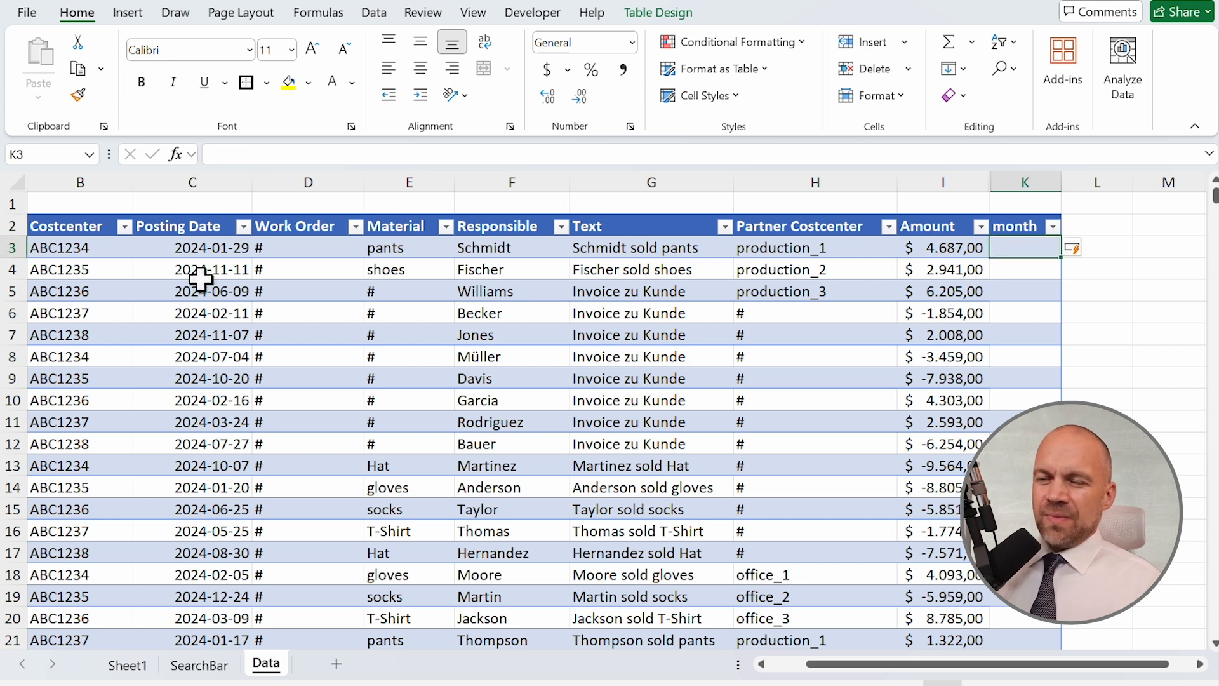
Step: Try the General number format on the first posting date in C3, and undo it
{"action": "left_click_drag", "start_coordinate": [186, 252], "coordinate": [204, 397]}
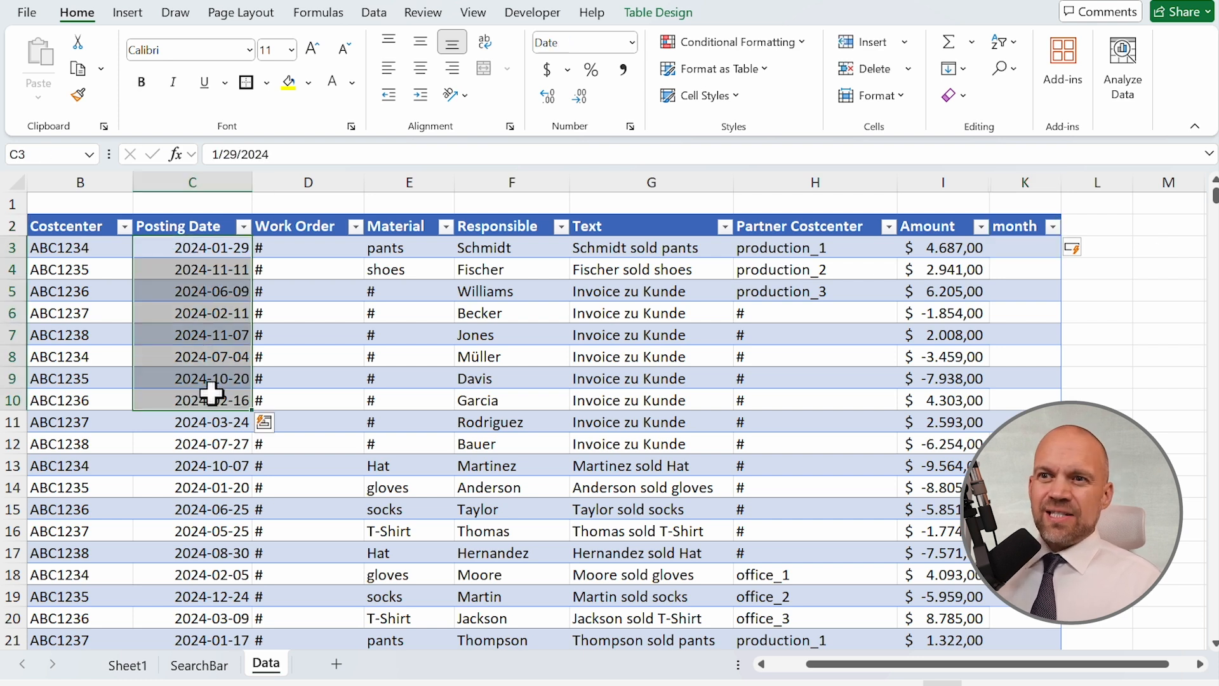
{"action": "left_click", "coordinate": [213, 254]}
{"action": "left_click", "coordinate": [632, 43]}
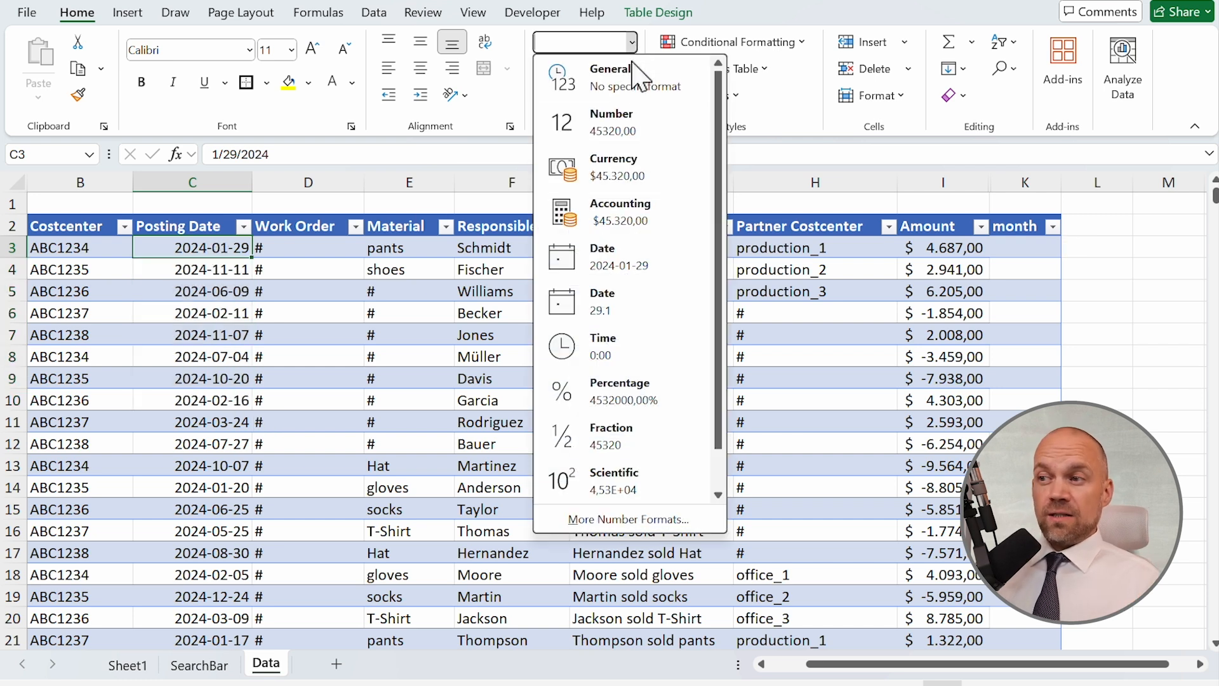
{"action": "left_click", "coordinate": [638, 88]}
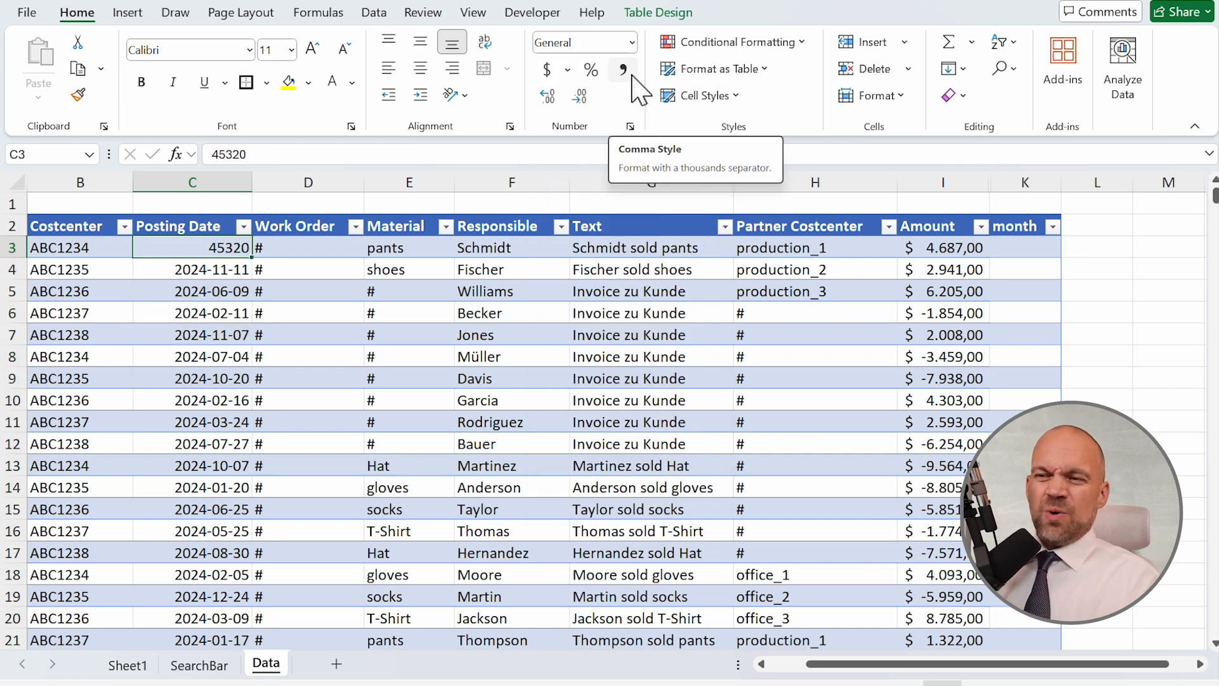
{"action": "key", "text": "ctrl+z"}
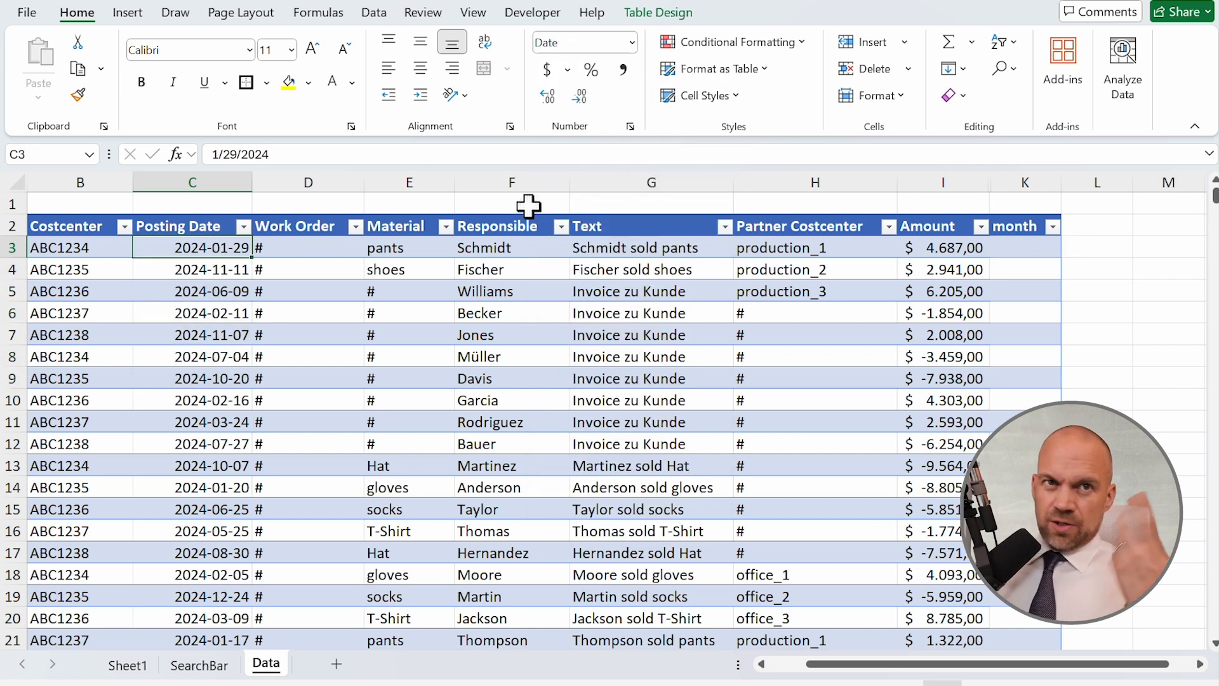
Step: Fill the month column with the formula =TEXT([@[Posting Date]];"MMM"), entered in K3
{"action": "left_click", "coordinate": [1039, 257]}
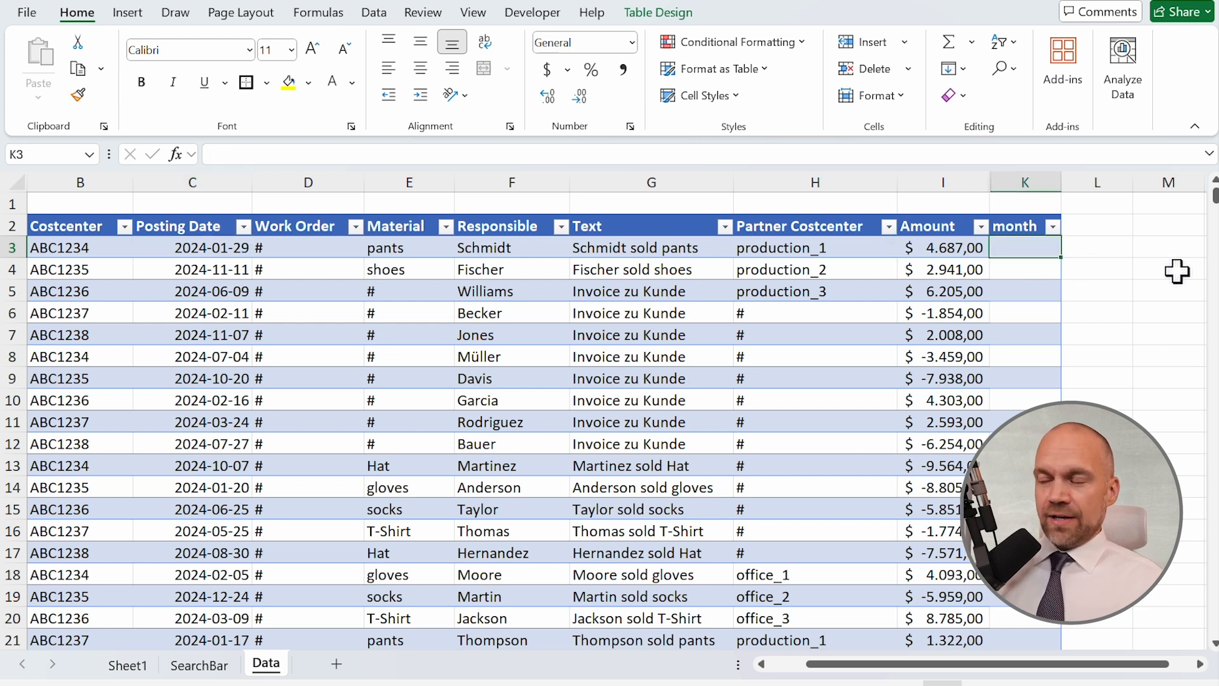
{"action": "type", "text": "=mon"}
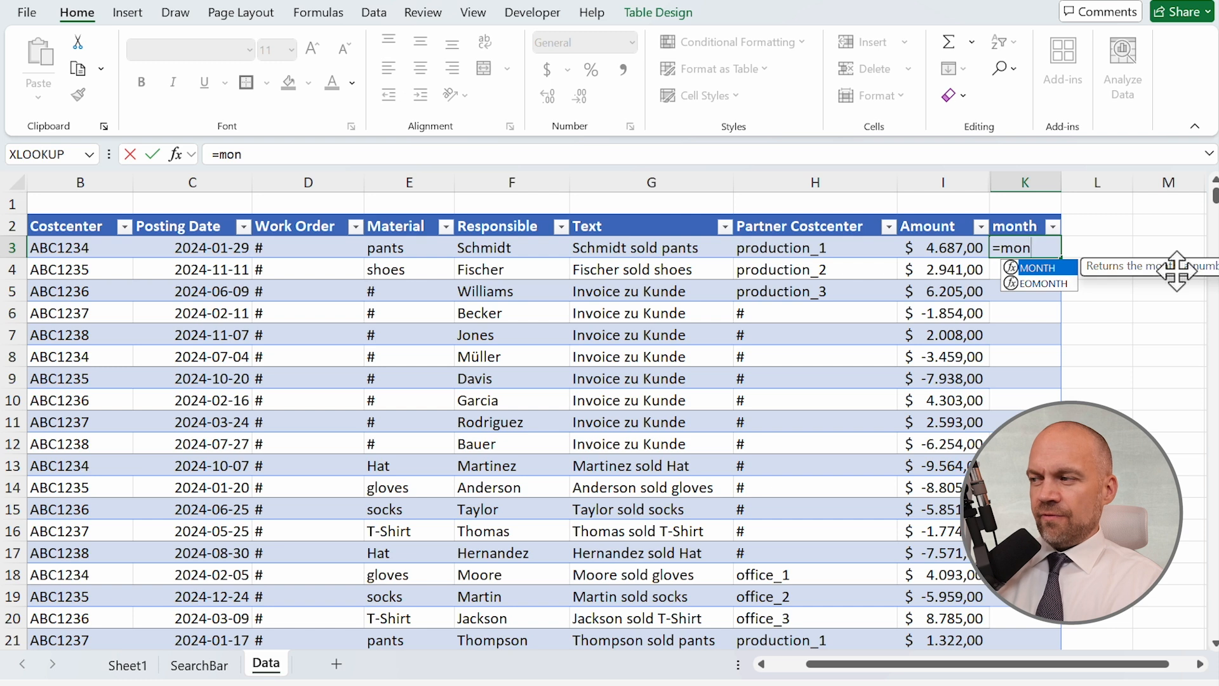
{"action": "key", "text": "BackSpace"}
{"action": "key", "text": "BackSpace"}
{"action": "key", "text": "BackSpace"}
{"action": "type", "text": "text"}
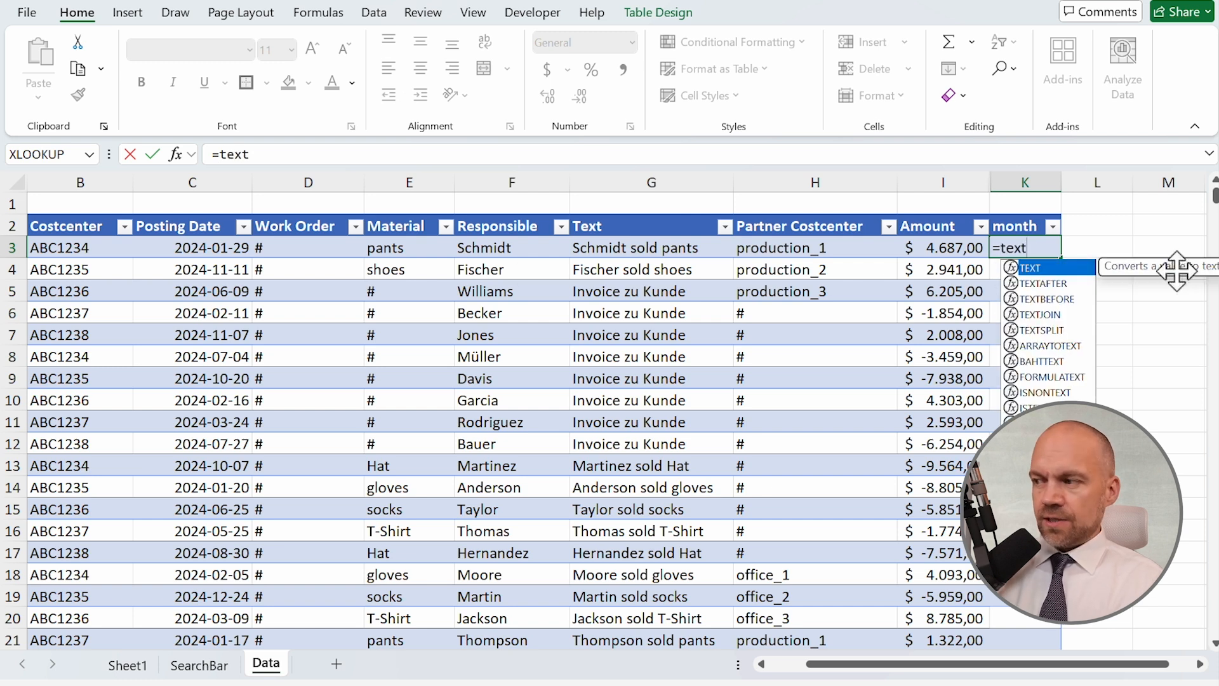
{"action": "type", "text": "("}
{"action": "left_click", "coordinate": [239, 249]}
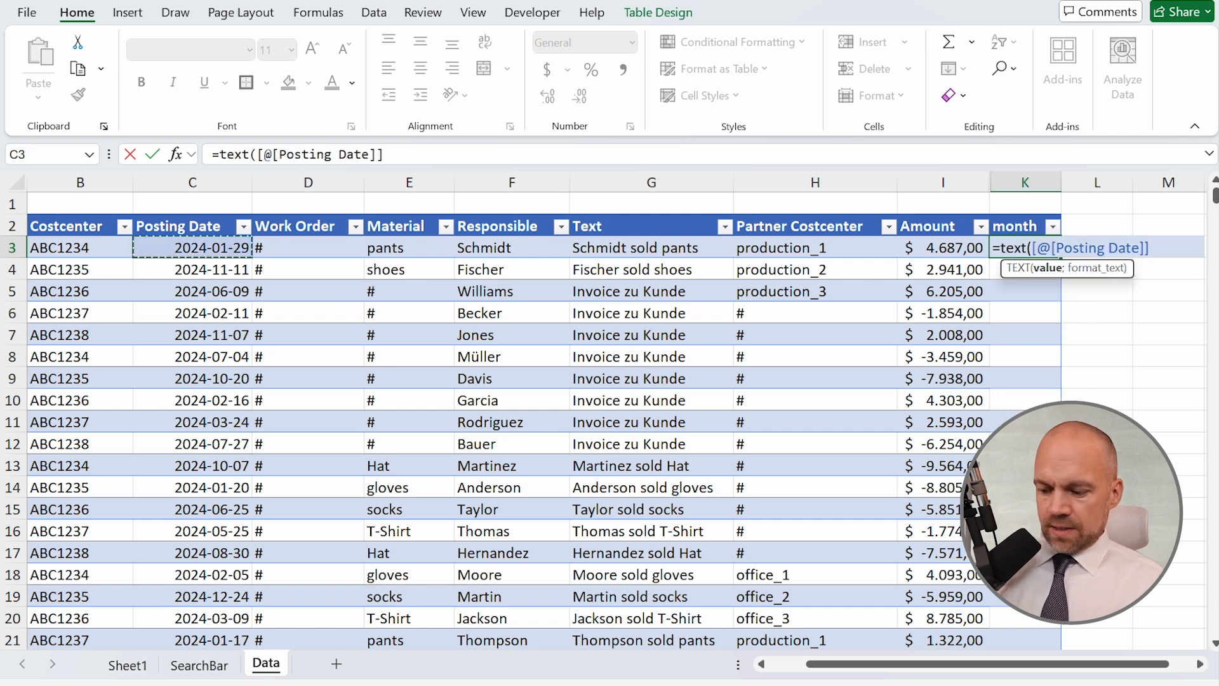
{"action": "type", "text": ";\"MMM\")"}
{"action": "key", "text": "Return"}
{"action": "key", "text": "Up"}
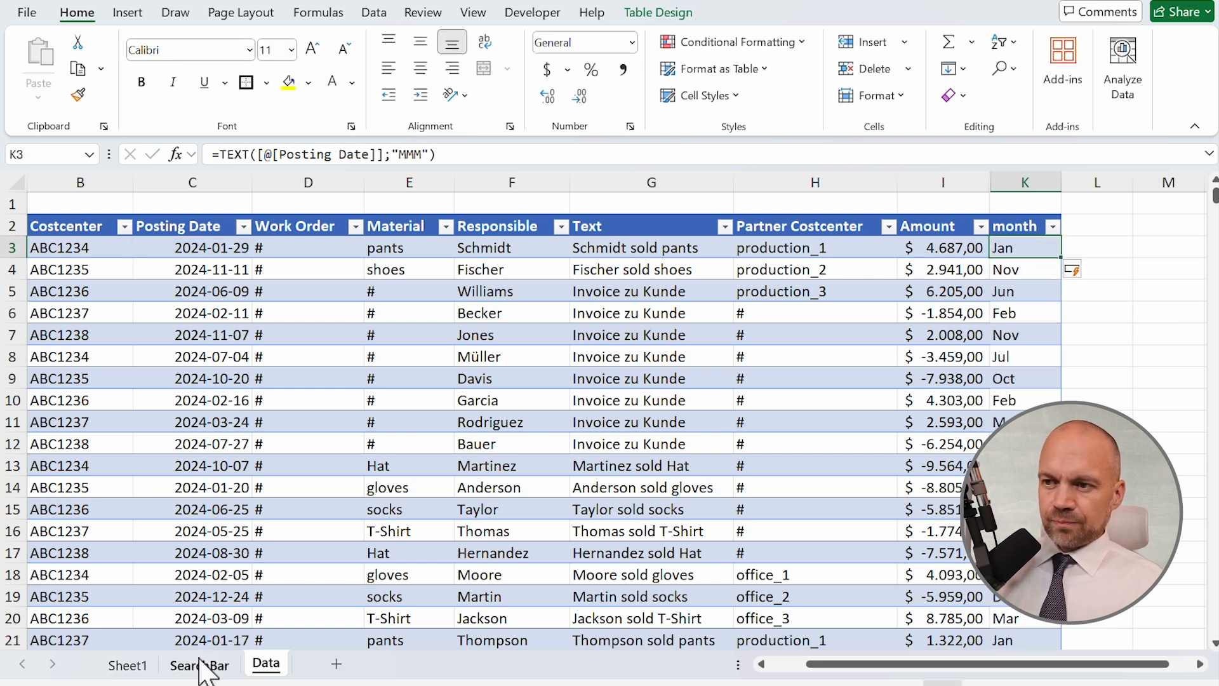
Step: Rename the new column's header in K2 to Month
{"action": "key", "text": "Up"}
{"action": "type", "text": "Month"}
{"action": "key", "text": "Return"}
{"action": "key", "text": "Down"}
{"action": "key", "text": "Down"}
{"action": "key", "text": "Down"}
{"action": "key", "text": "Up"}
{"action": "key", "text": "Up"}
{"action": "key", "text": "Up"}
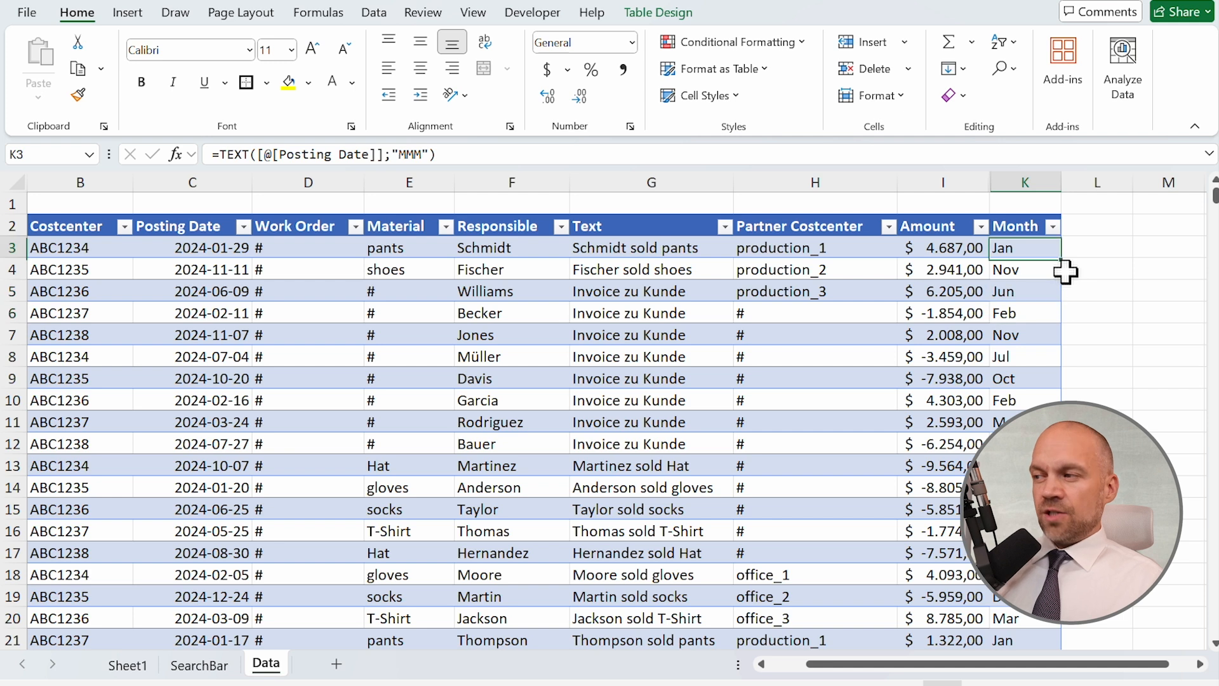
{"action": "key", "text": "ctrl+a"}
{"action": "key", "text": "ctrl+a"}
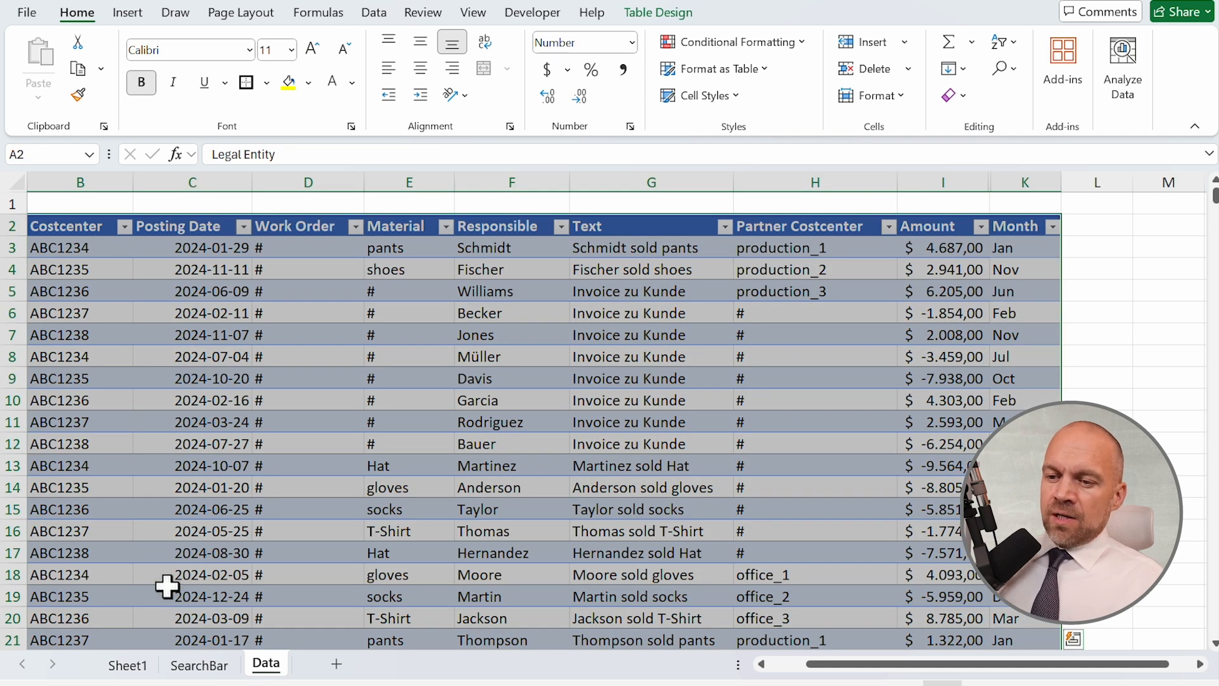
{"action": "left_click", "coordinate": [128, 665]}
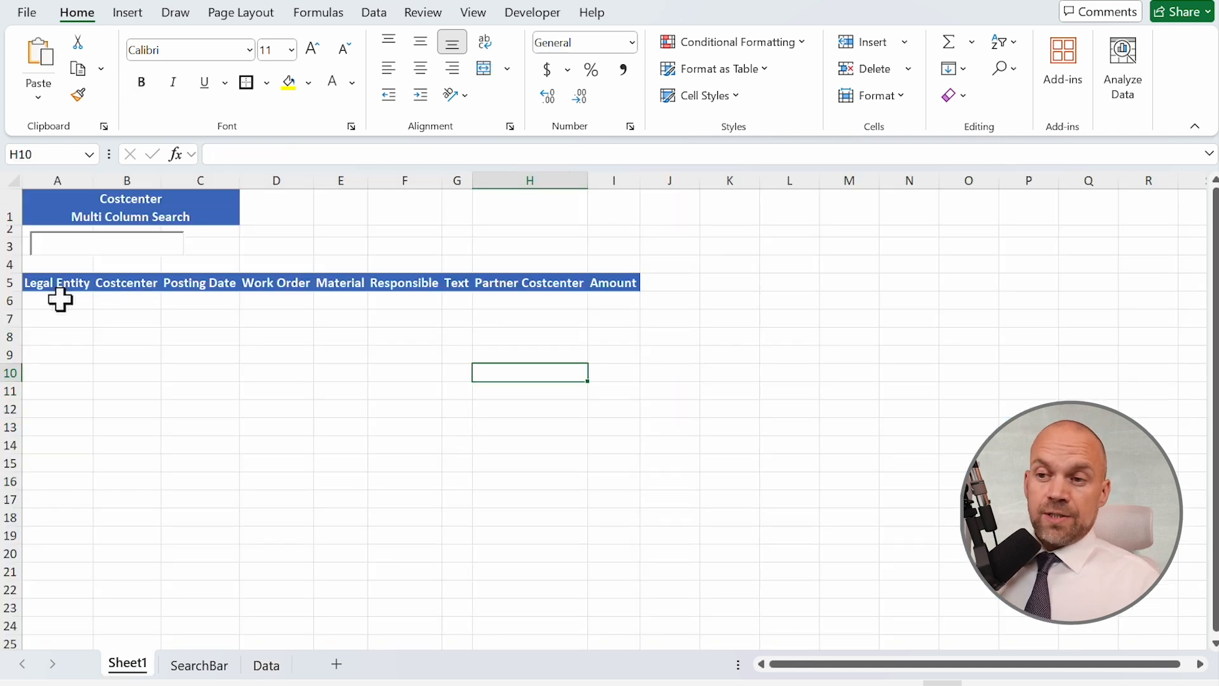
{"action": "left_click", "coordinate": [59, 298]}
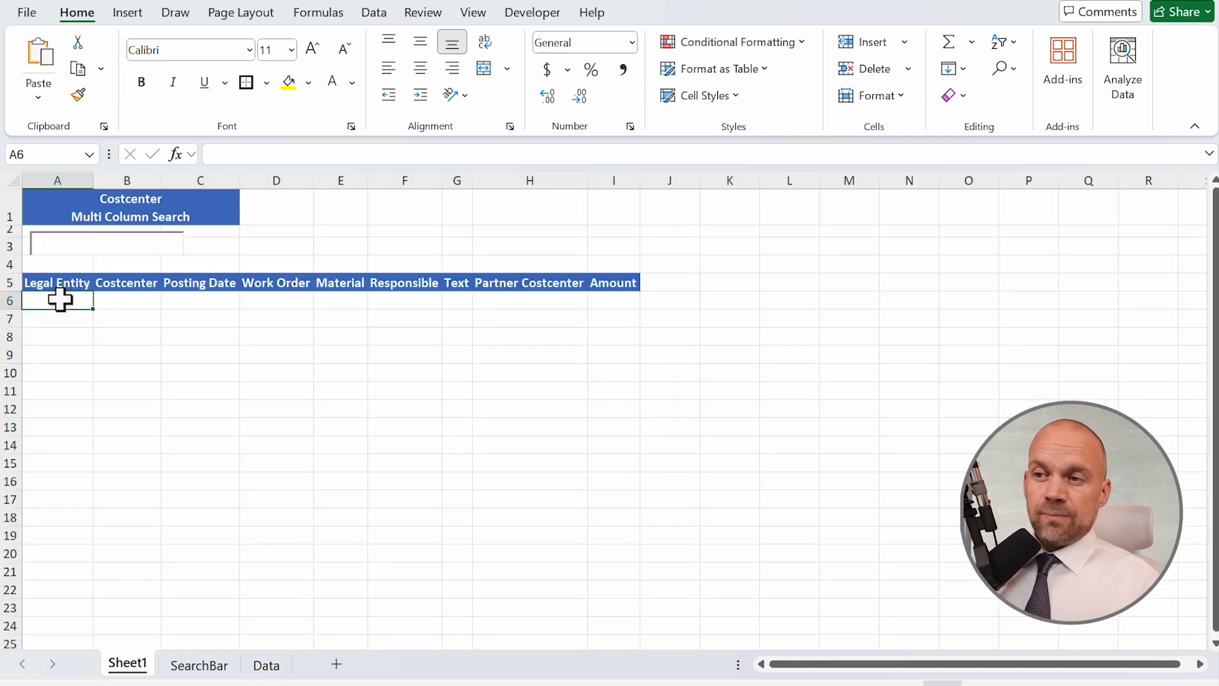
{"action": "left_click", "coordinate": [267, 155]}
{"action": "type", "text": "=FILTER(Table1;NOT(ISERROR(SEARCH(B3;"}
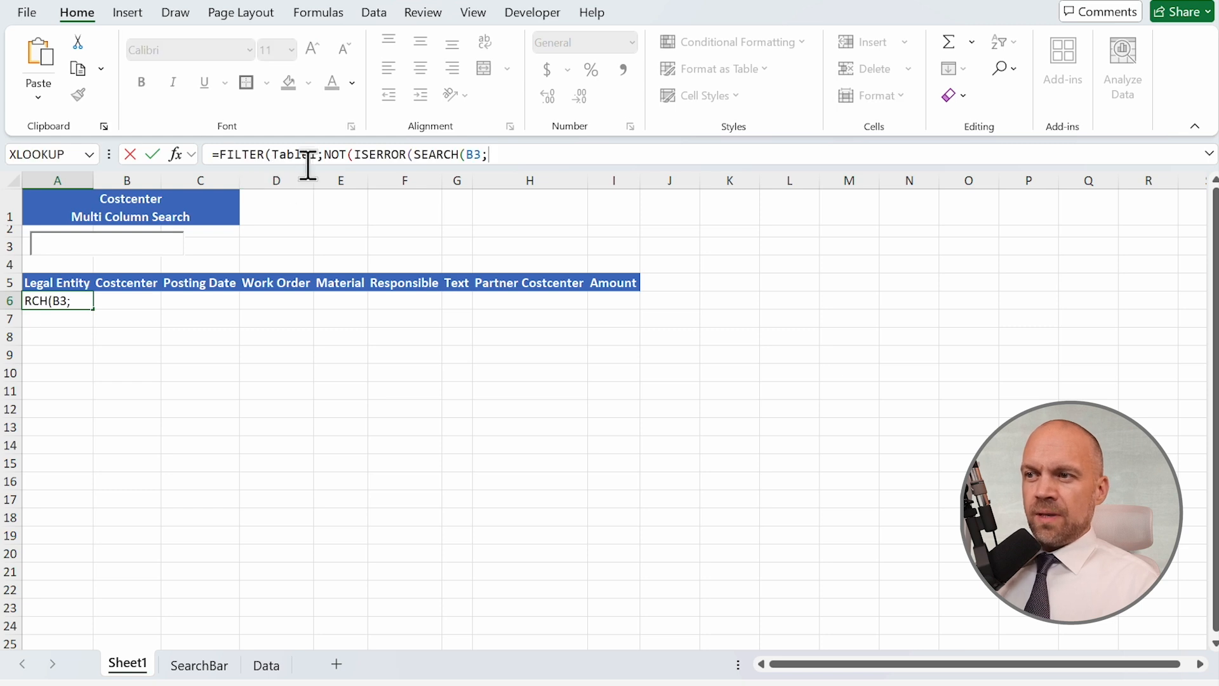
{"action": "left_click", "coordinate": [273, 155]}
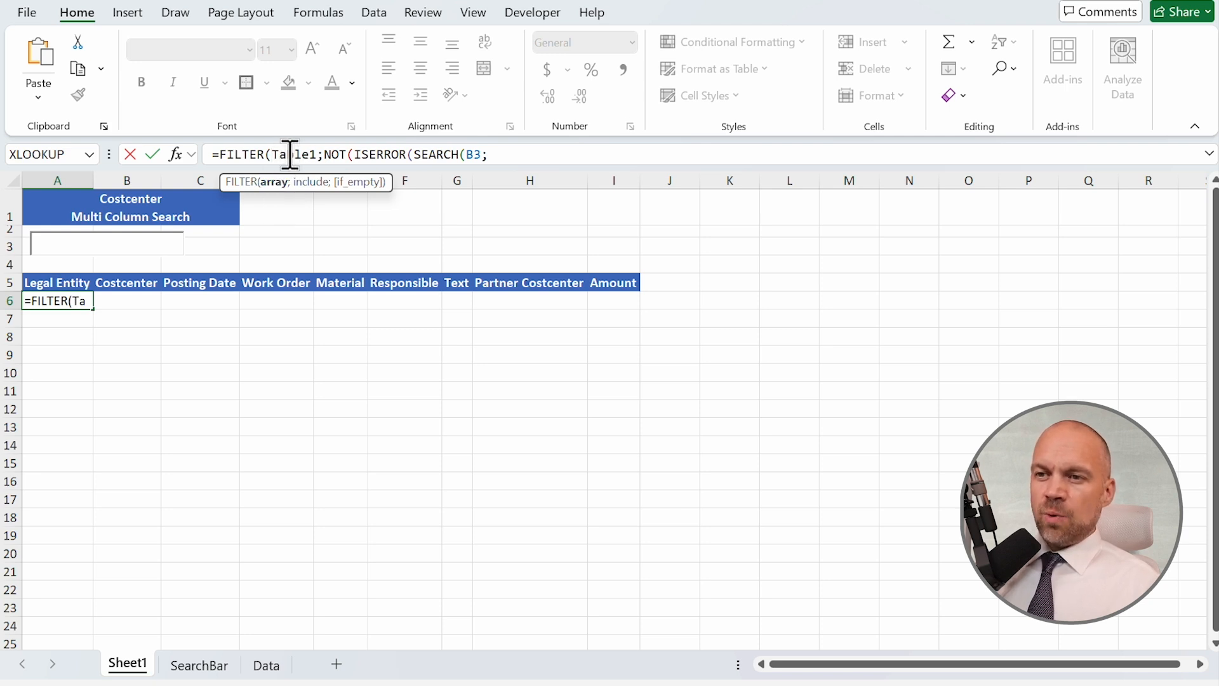
{"action": "key", "text": "Escape"}
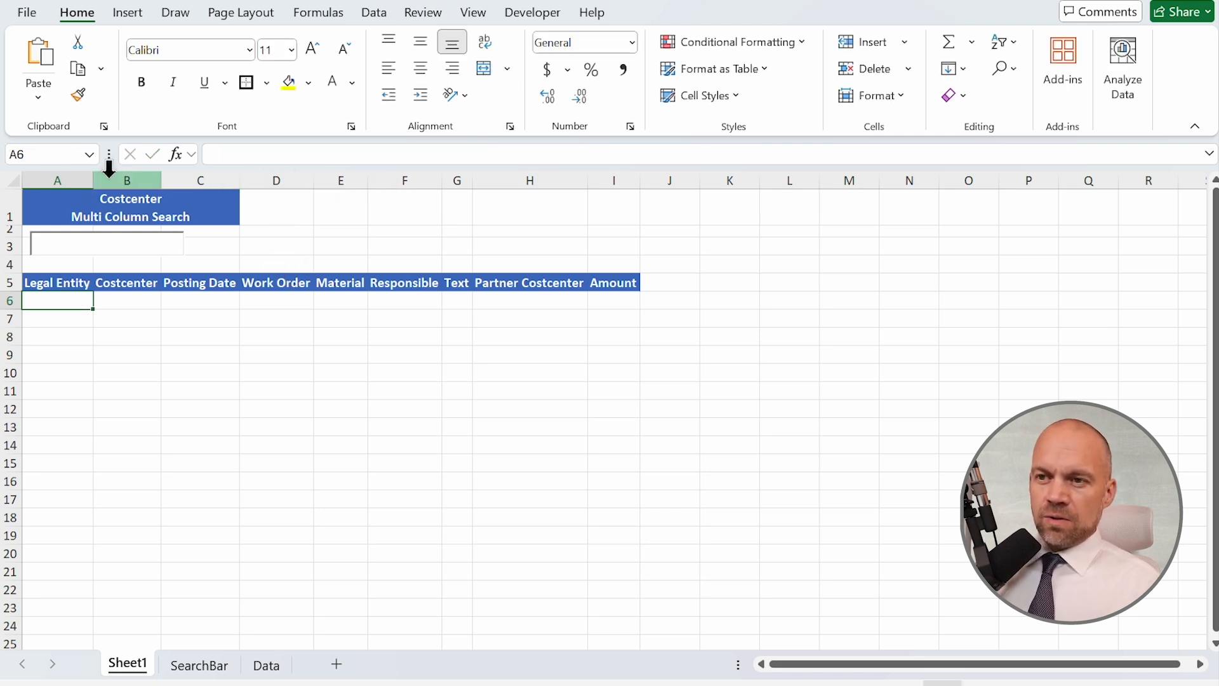
Step: Go to the named range Table1 on the Data sheet and examine which rows and columns it covers
{"action": "left_click", "coordinate": [89, 154]}
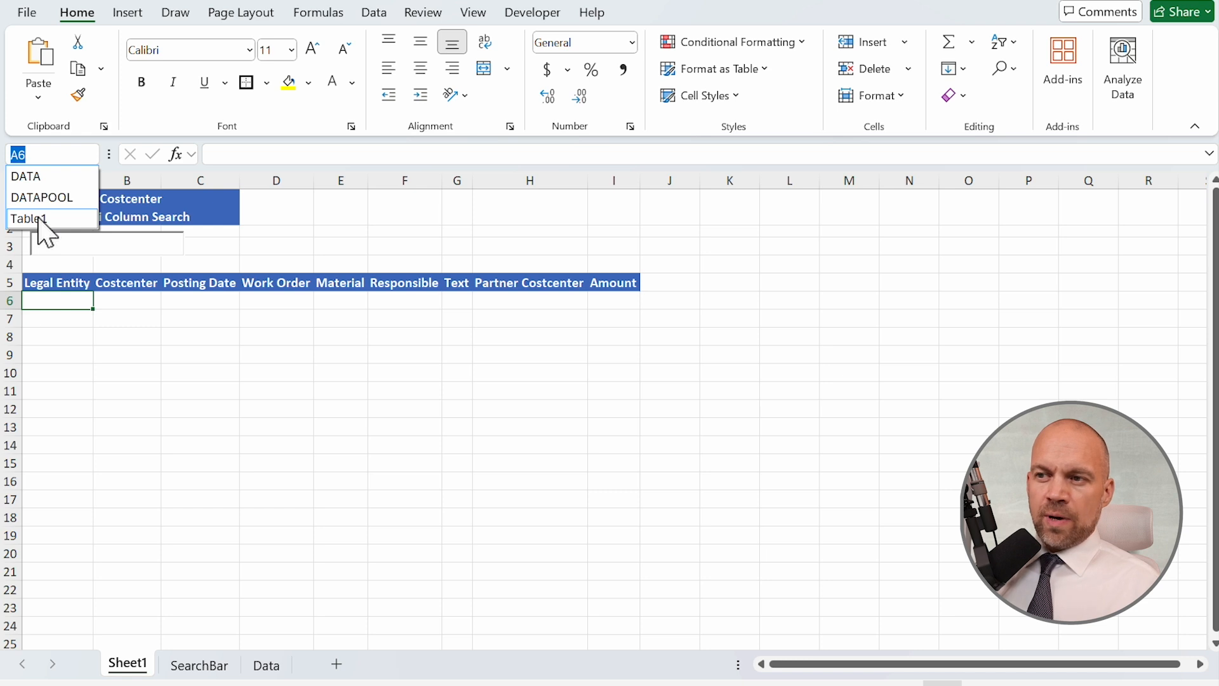
{"action": "left_click", "coordinate": [42, 219]}
{"action": "scroll", "coordinate": [438, 370], "scroll_direction": "up", "scroll_amount": 1}
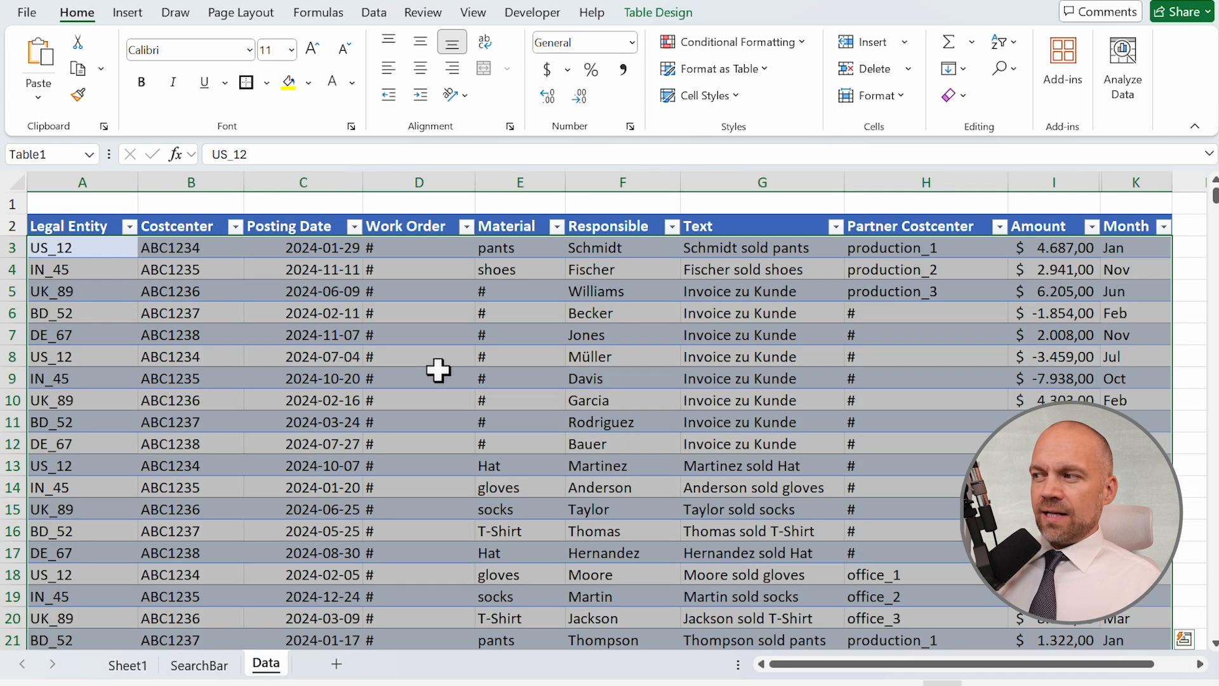
{"action": "scroll", "coordinate": [379, 399], "scroll_direction": "down", "scroll_amount": 20}
{"action": "scroll", "coordinate": [381, 398], "scroll_direction": "up", "scroll_amount": 20}
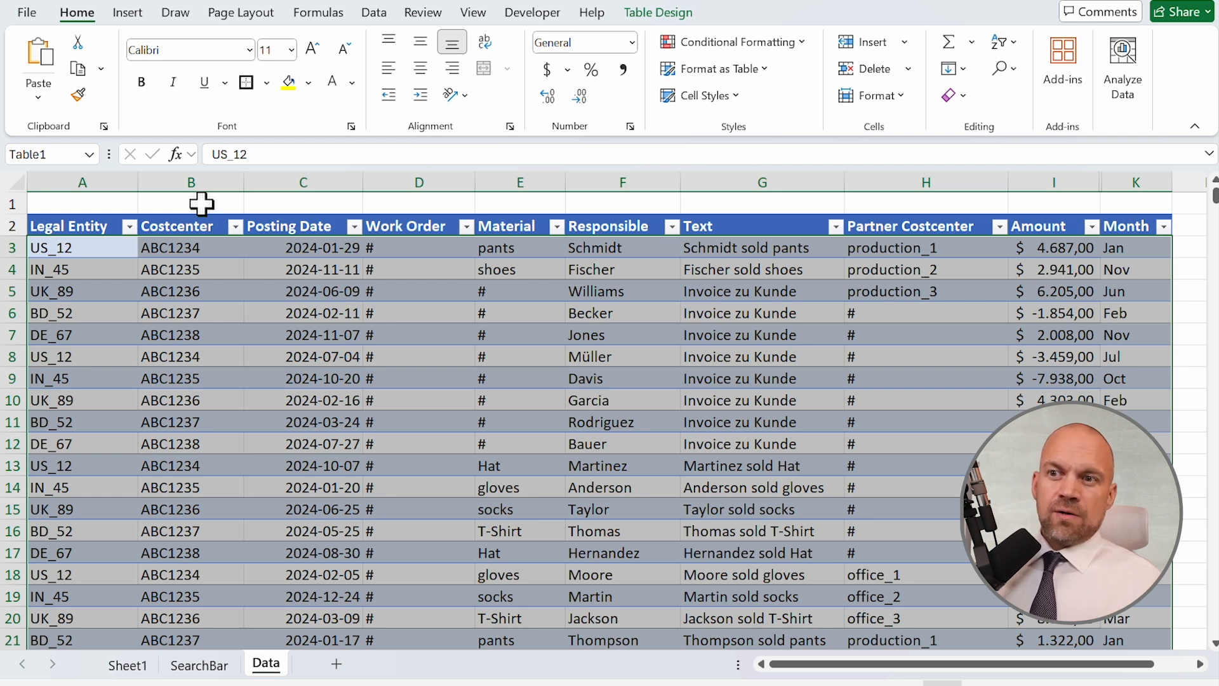
{"action": "left_click", "coordinate": [89, 154]}
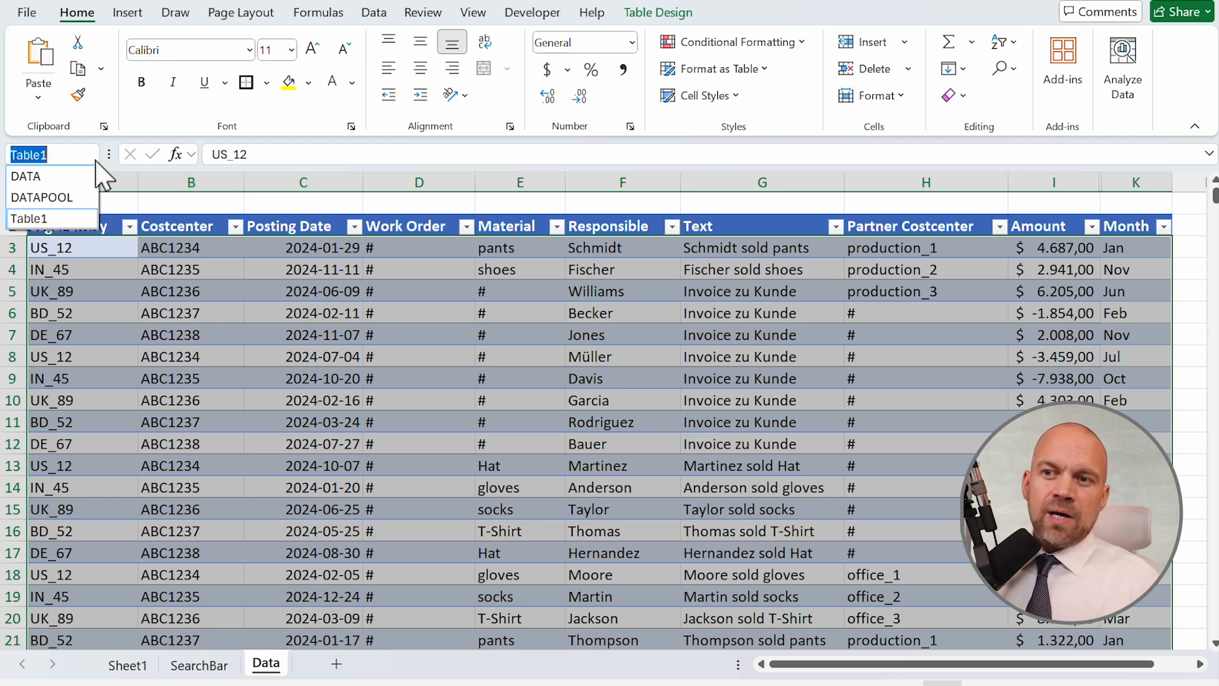
{"action": "left_click", "coordinate": [63, 216]}
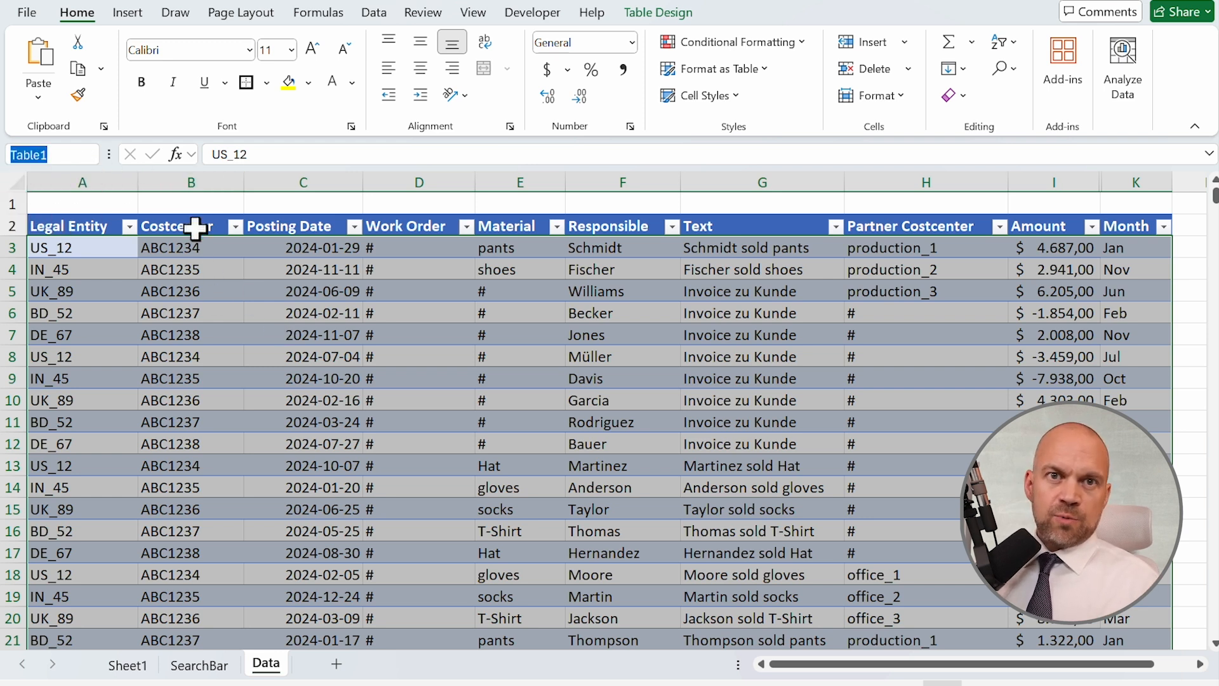
Step: Start the search formula in A6 of Sheet1 with =FILTER(Table1;NOT(ISERROR(SEARCH(B3; and go through its arguments
{"action": "left_click", "coordinate": [134, 665]}
{"action": "type", "text": "=FILTER(Table1;NOT(ISERROR(SEARCH(B3;"}
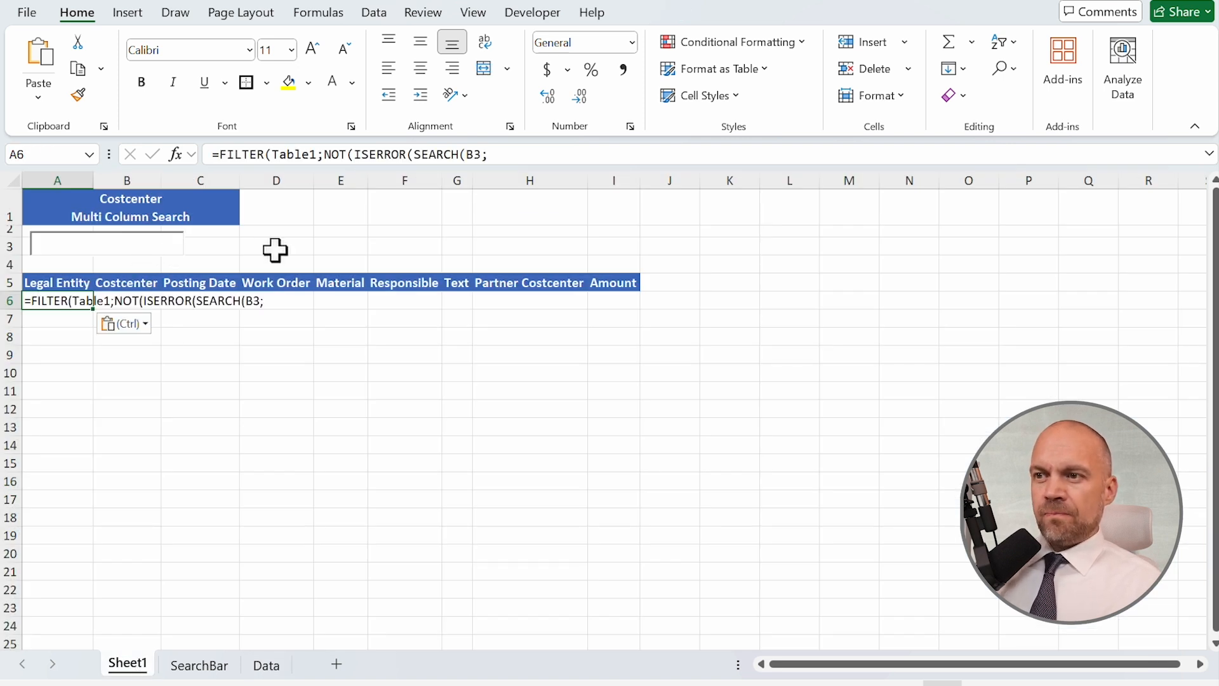
{"action": "left_click", "coordinate": [273, 155]}
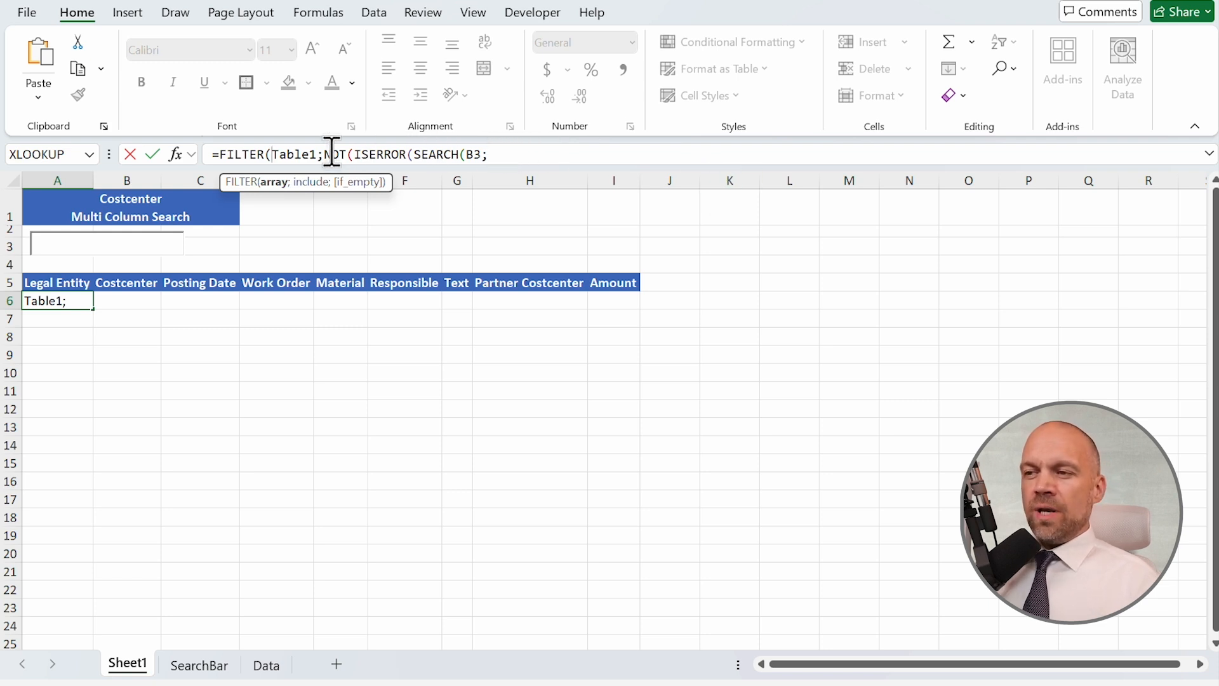
{"action": "left_click", "coordinate": [436, 154]}
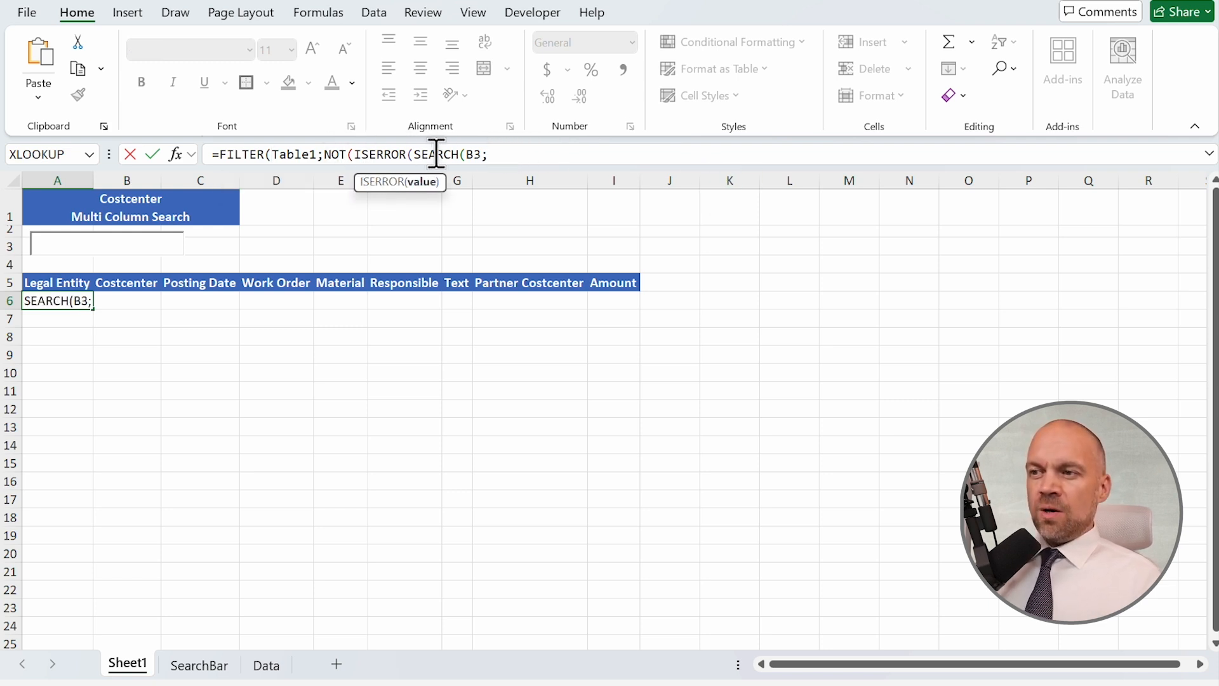
{"action": "left_click", "coordinate": [477, 155]}
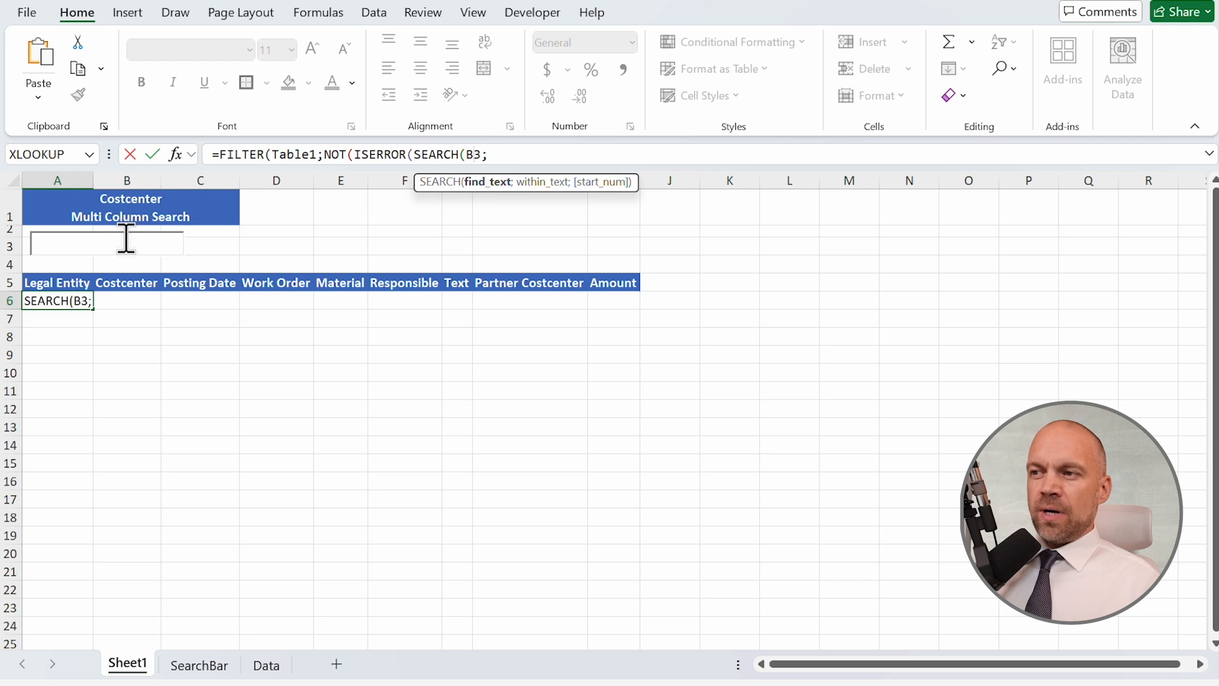
{"action": "left_click", "coordinate": [530, 154]}
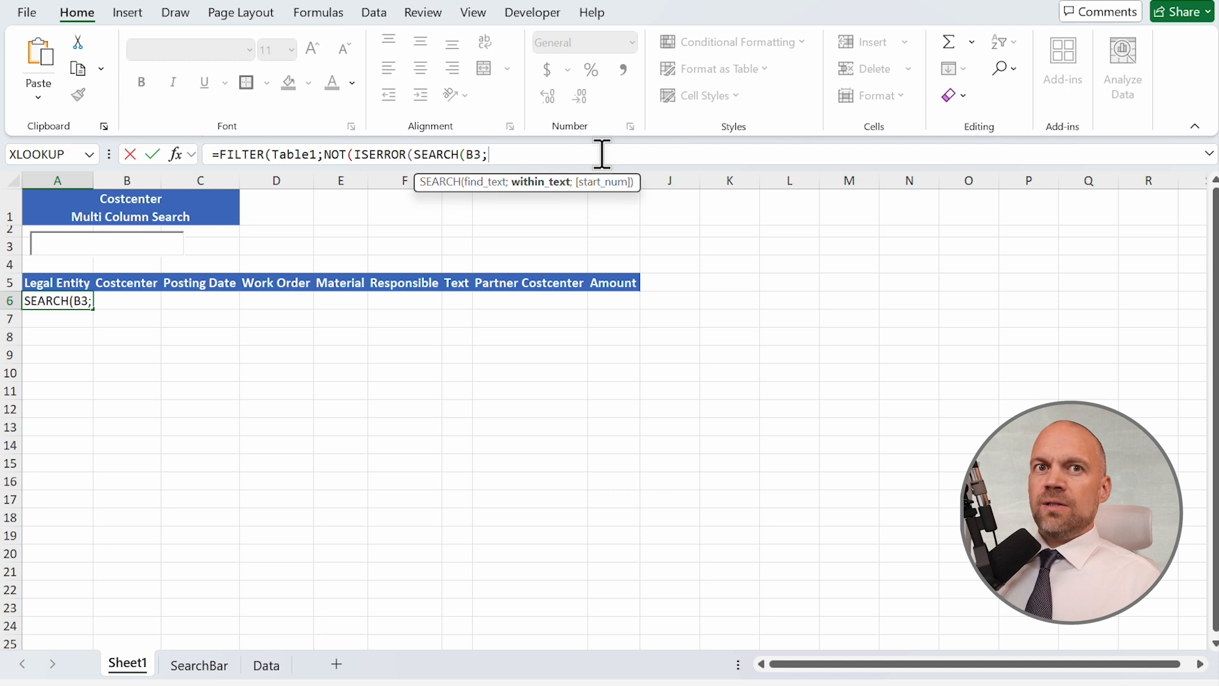
Step: Add the Legal Entity column as the first text to search, extending the A6 formula with Table1[Legal Entity]&"*"&
{"action": "type", "text": "tab"}
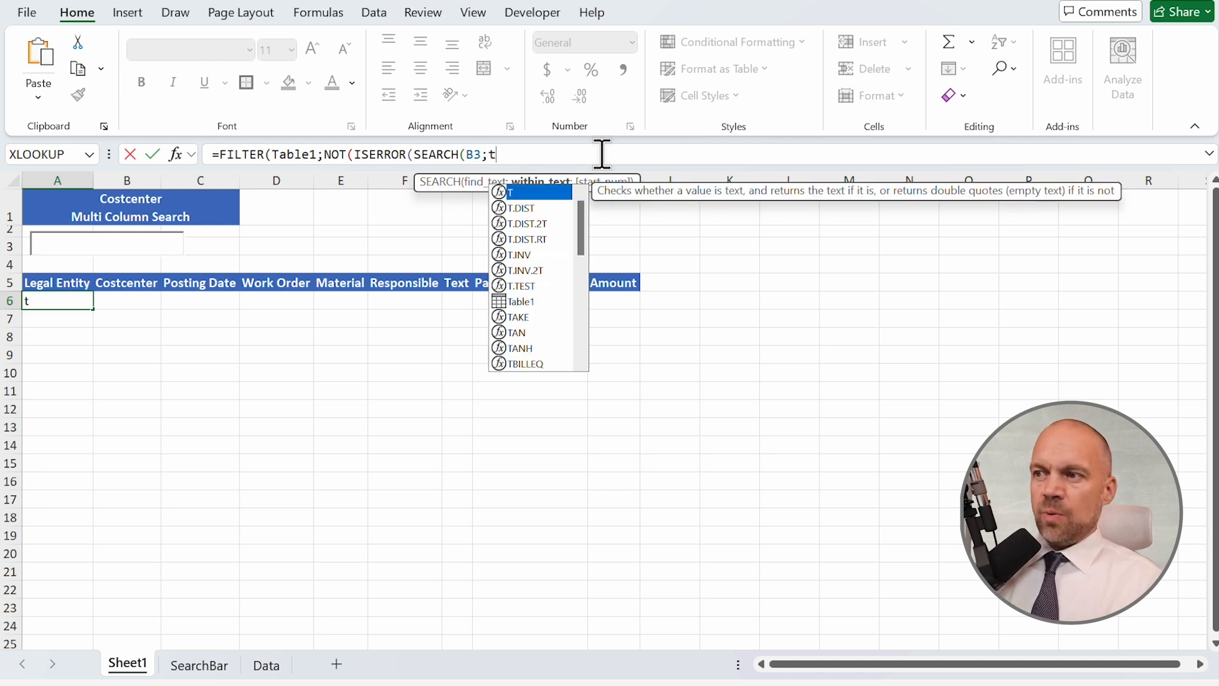
{"action": "key", "text": "Tab"}
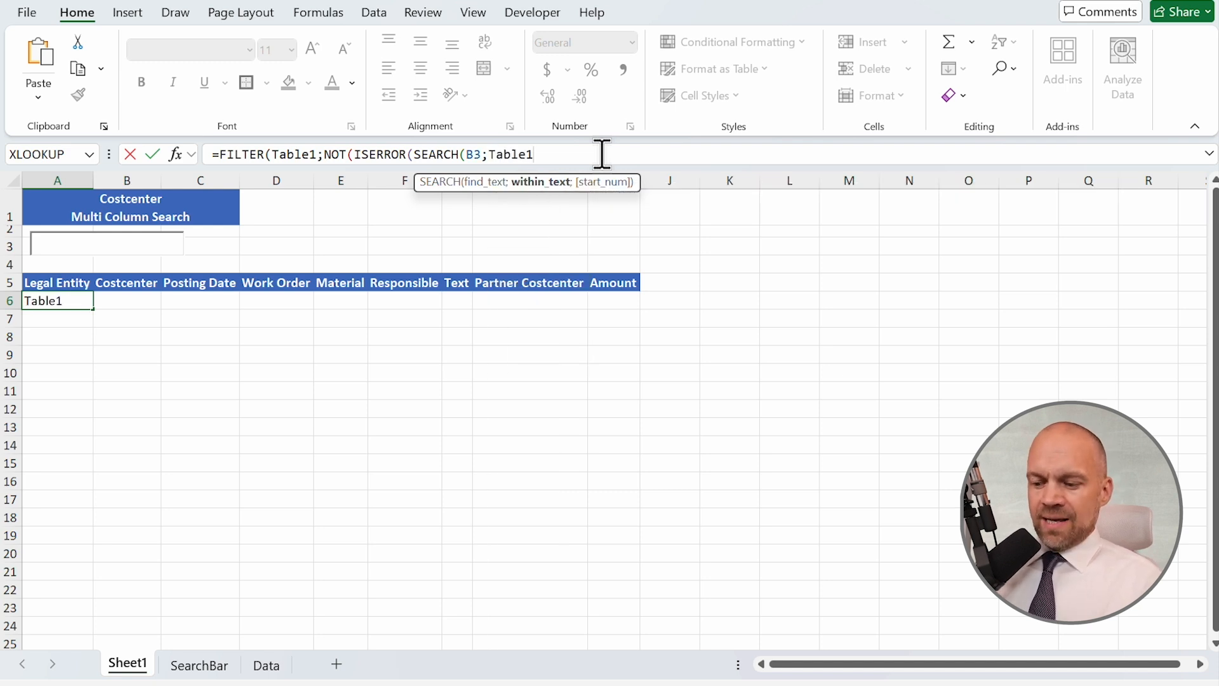
{"action": "type", "text": "["}
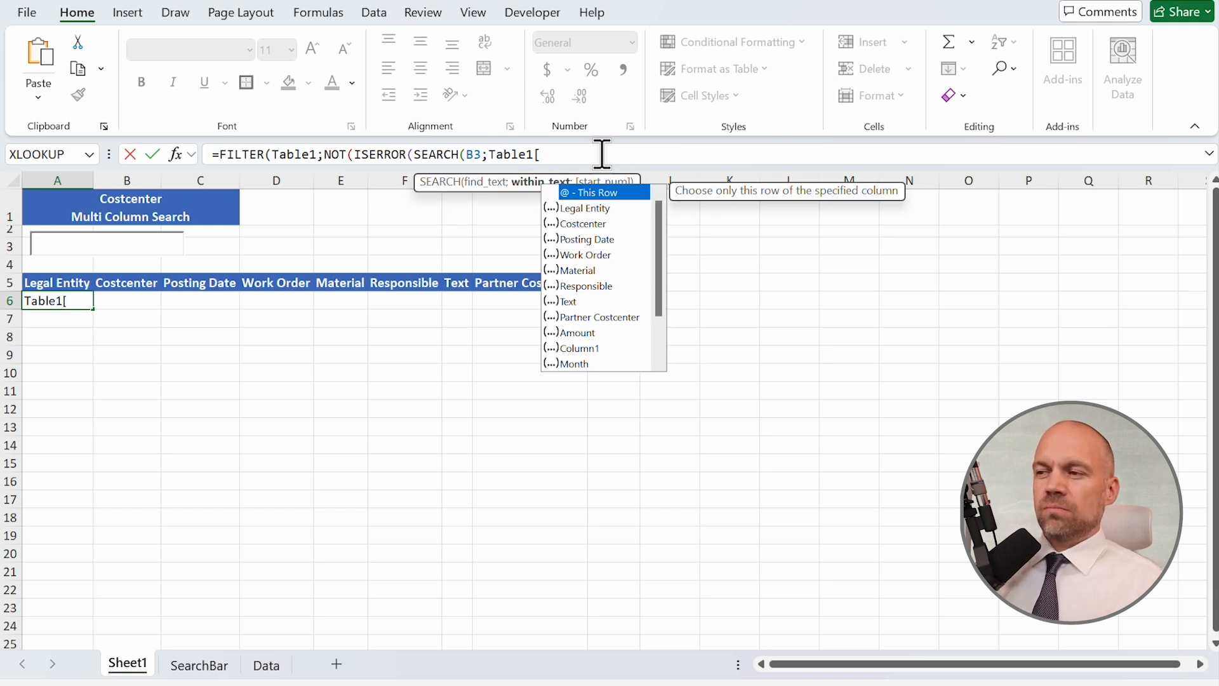
{"action": "double_click", "coordinate": [604, 211]}
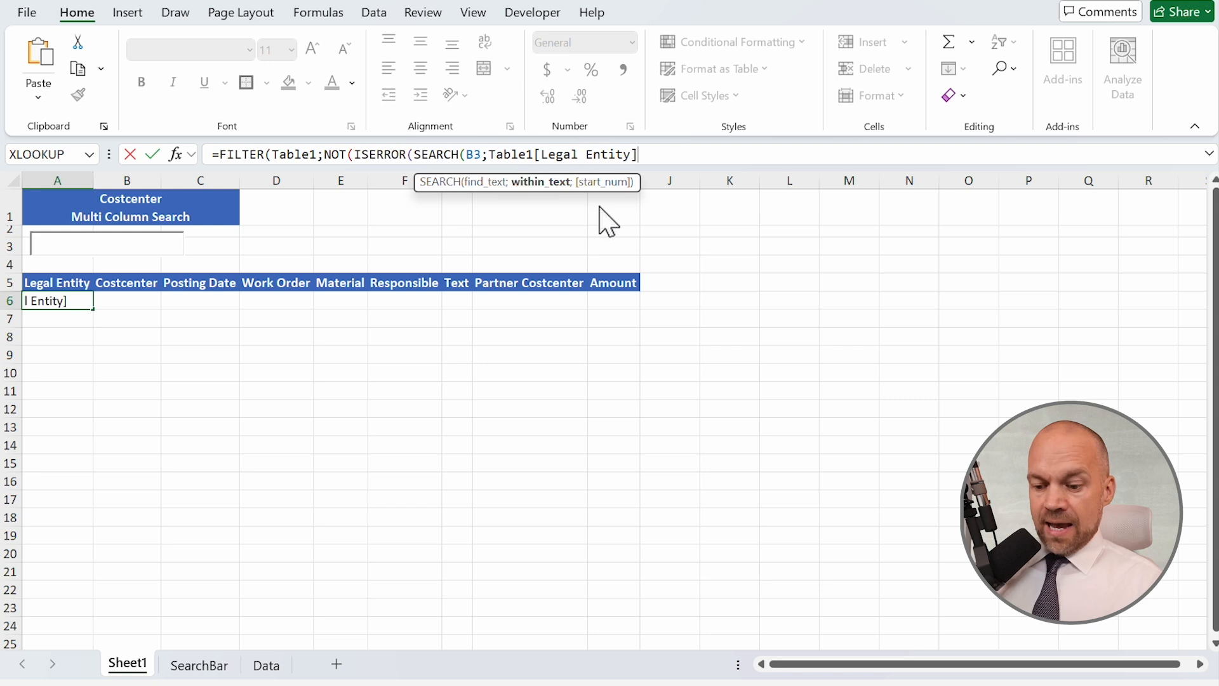
{"action": "type", "text": "]&"}
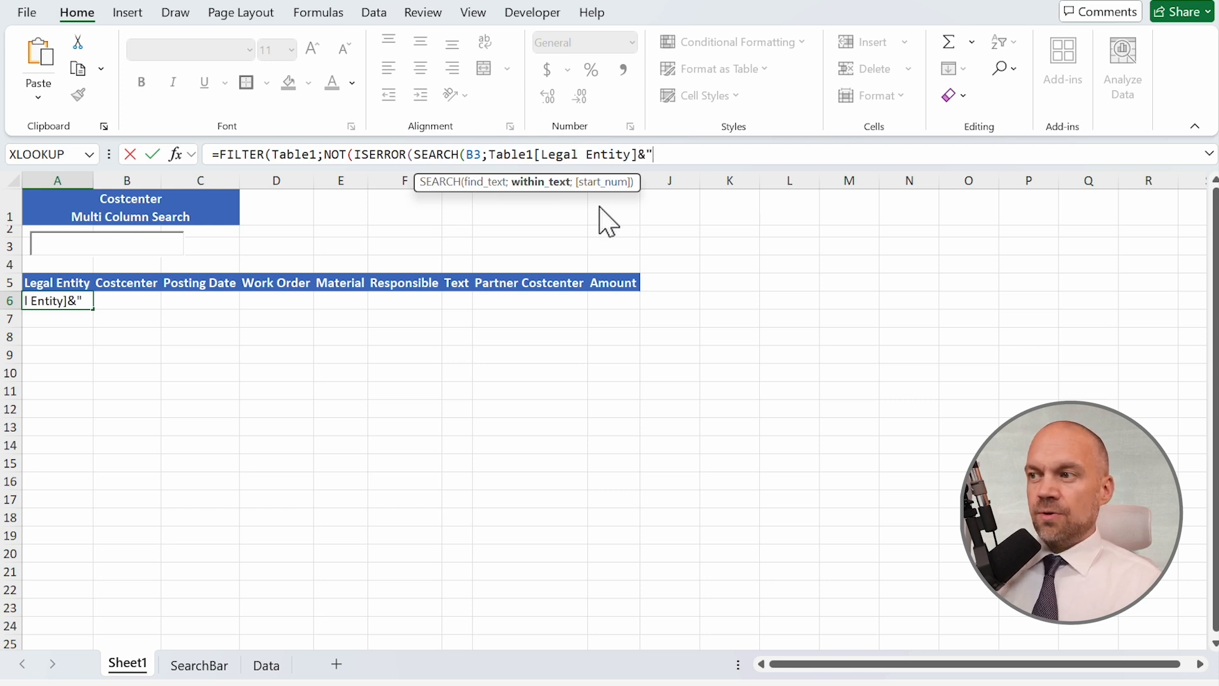
{"action": "type", "text": "\"*\"&"}
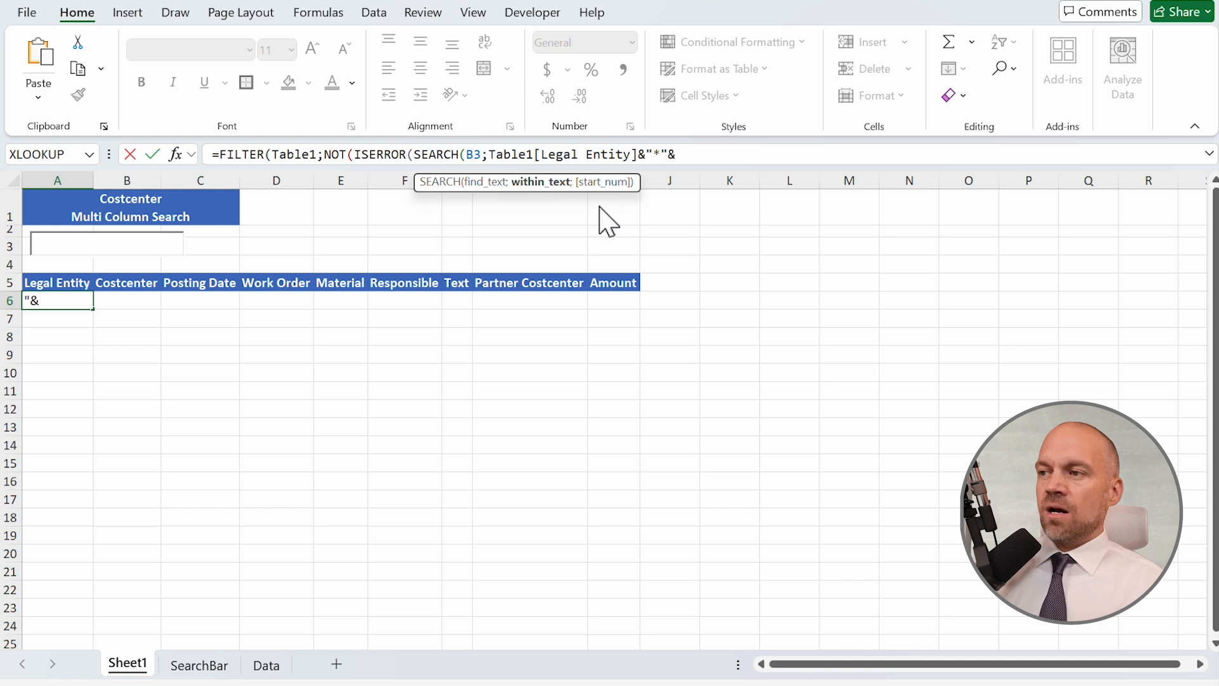
{"action": "left_click_drag", "start_coordinate": [677, 155], "coordinate": [637, 155]}
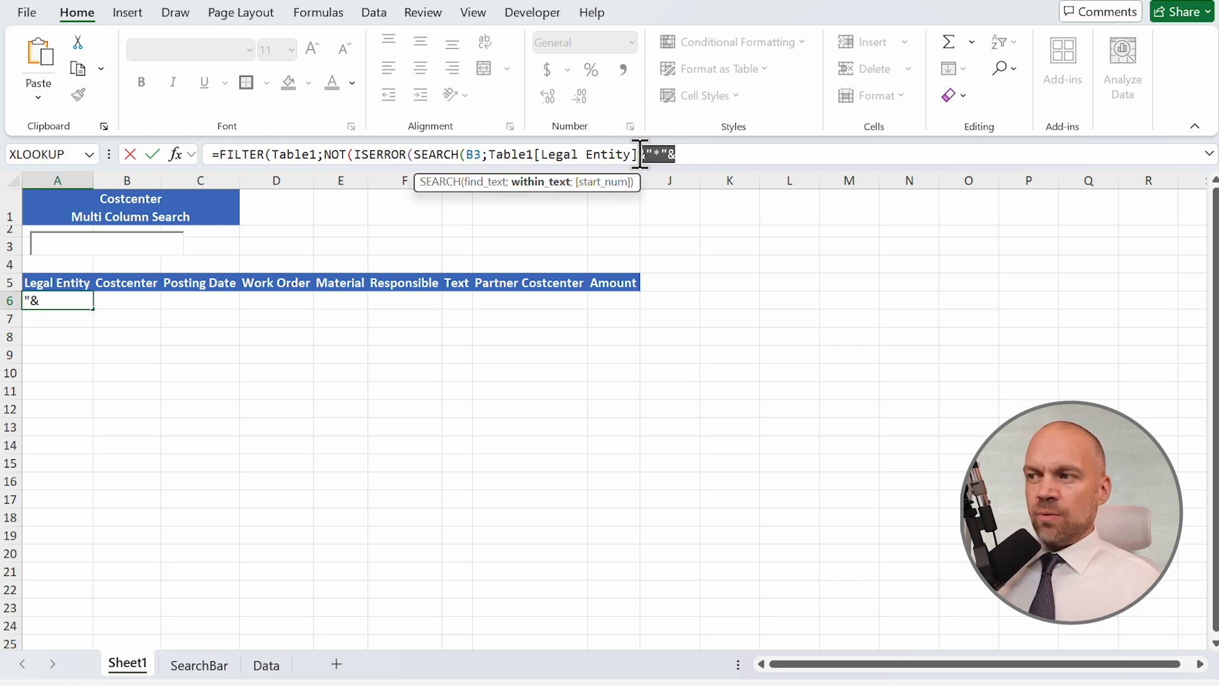
Step: Extend the searched text in the A6 formula with Table1[Costcenter]&"*"&Table1[Posting Date]&"*"&
{"action": "left_click", "coordinate": [727, 160]}
{"action": "type", "text": "Table1"}
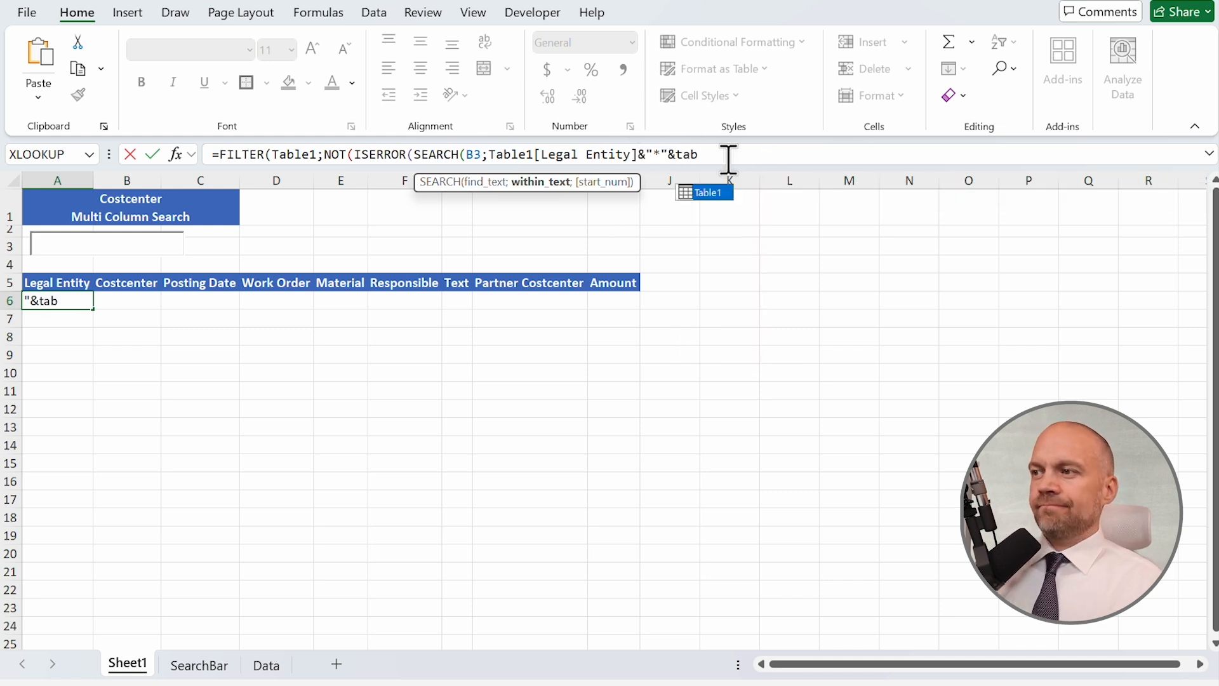
{"action": "type", "text": "["}
{"action": "double_click", "coordinate": [774, 220]}
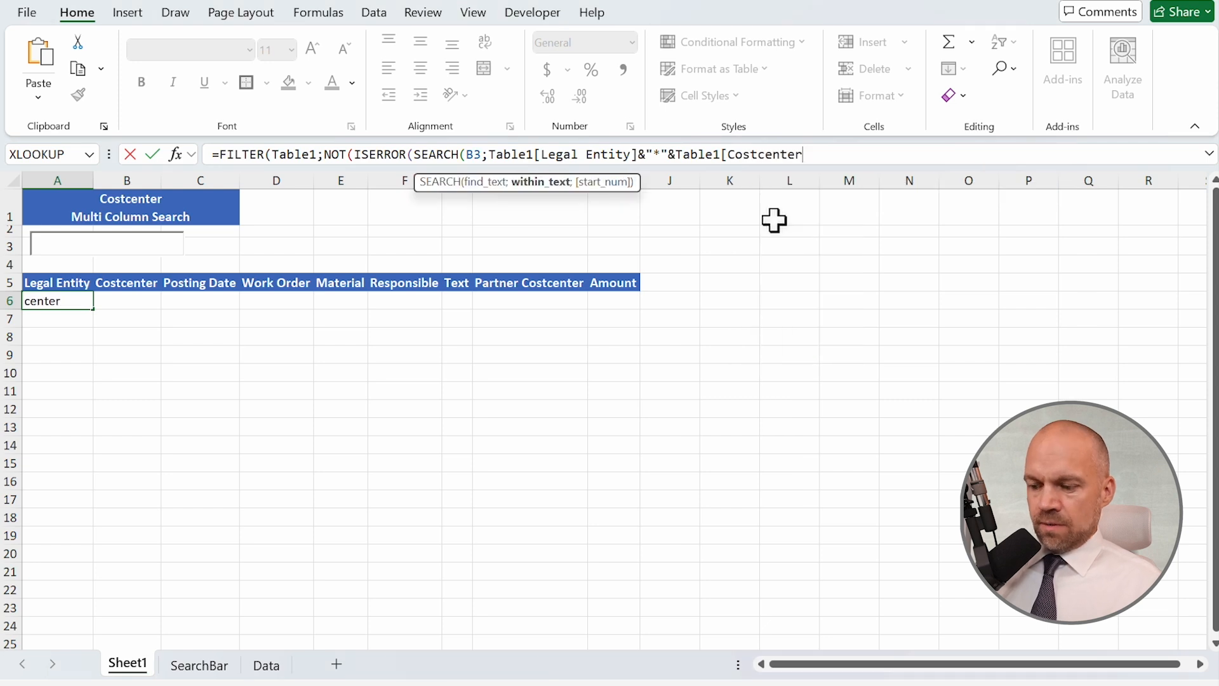
{"action": "type", "text": "]&\"*\"&Table1"}
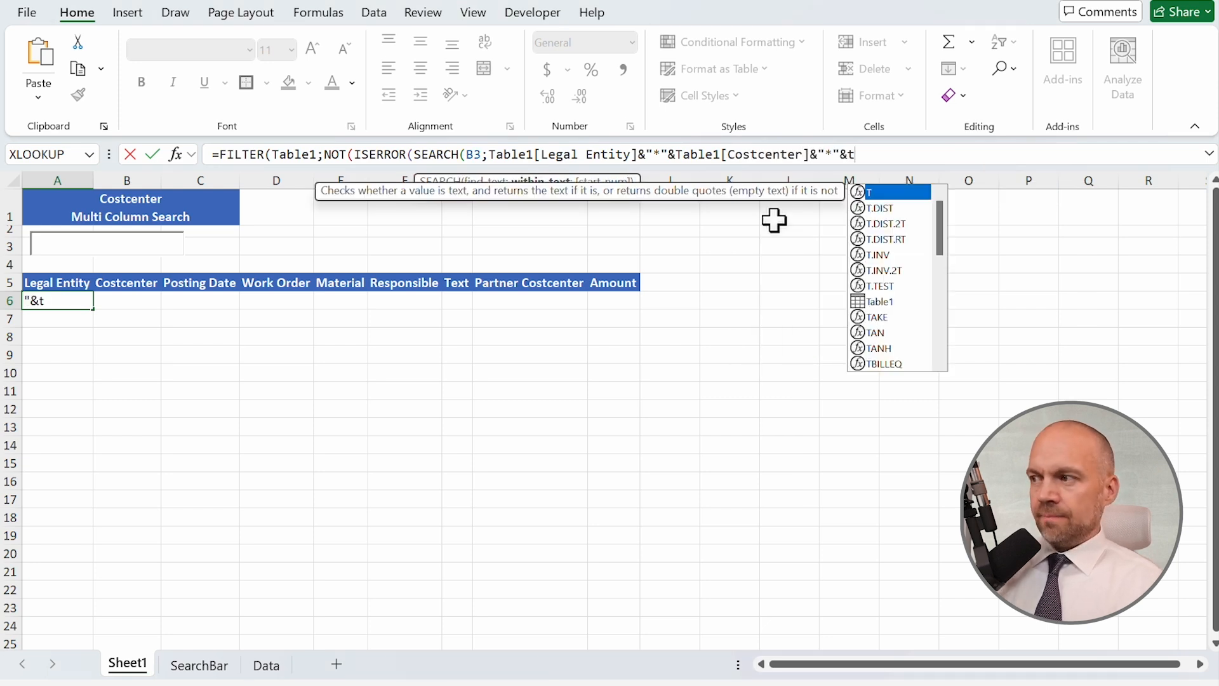
{"action": "type", "text": "["}
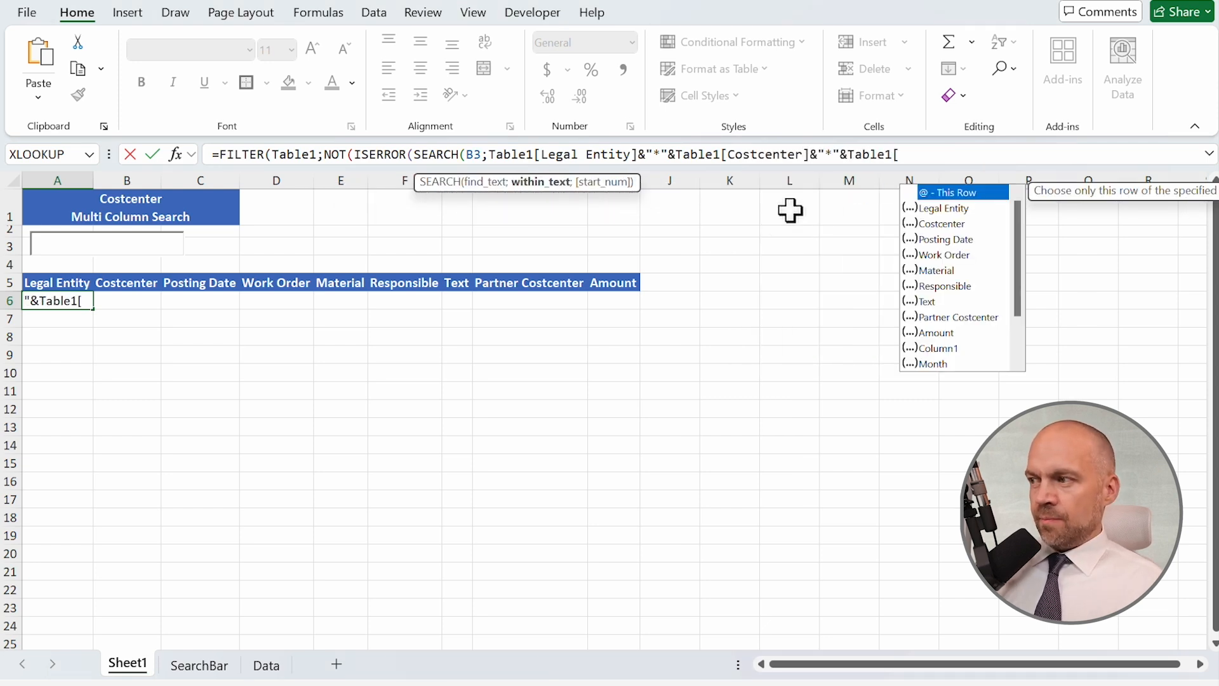
{"action": "double_click", "coordinate": [938, 241]}
{"action": "type", "text": "]&\"*\"&"}
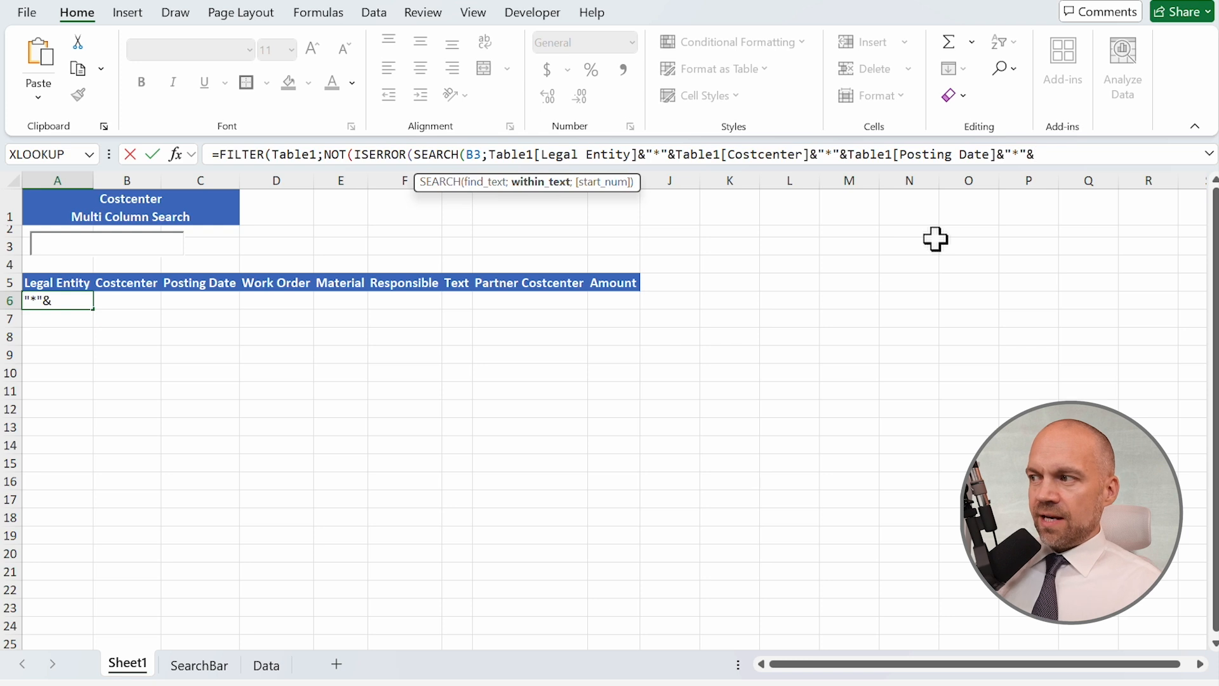
Step: Append the Work Order and Material columns to the A6 formula as Table1[Work Order]&"*"&Table1[Material]
{"action": "left_click_drag", "start_coordinate": [1031, 167], "coordinate": [1031, 217]}
{"action": "type", "text": "Table1["}
{"action": "double_click", "coordinate": [1124, 309]}
{"action": "type", "text": "]&\"*\"&tab"}
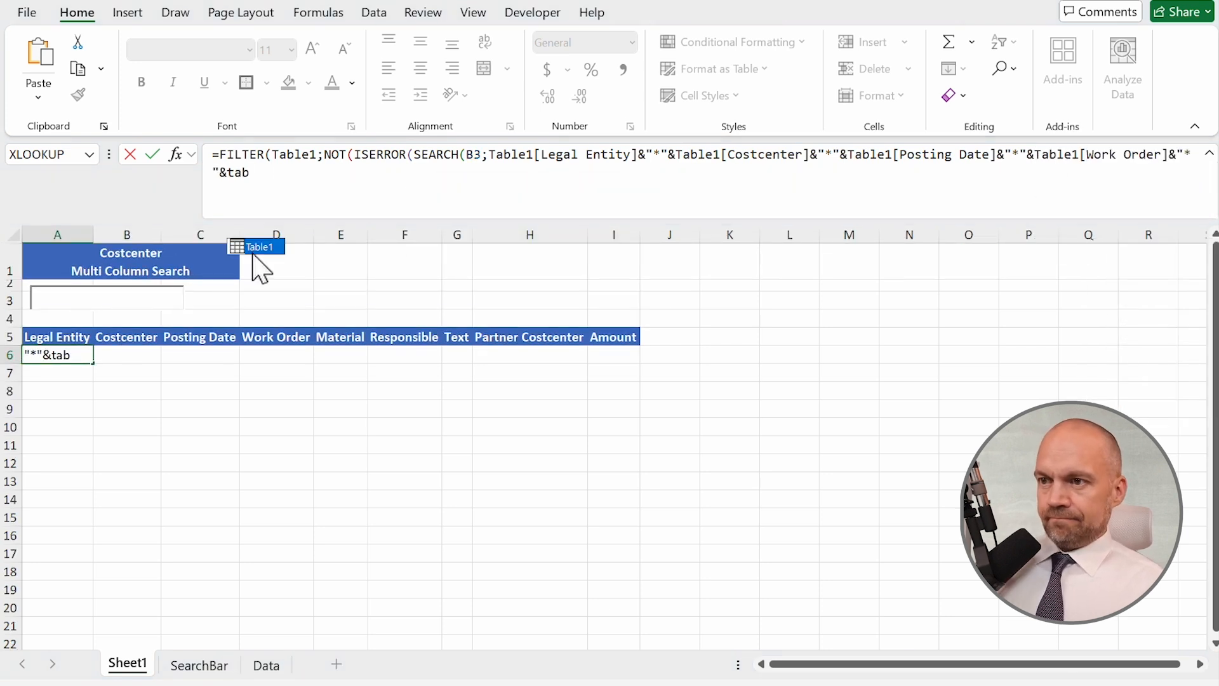
{"action": "double_click", "coordinate": [252, 252]}
{"action": "double_click", "coordinate": [327, 322]}
Step: Append the Responsible and Text columns to the A6 formula, joined by &"*"&, and begin another Table1 reference
{"action": "type", "text": "]&\"*\"&tab"}
{"action": "double_click", "coordinate": [416, 247]}
{"action": "type", "text": "["}
{"action": "double_click", "coordinate": [503, 340]}
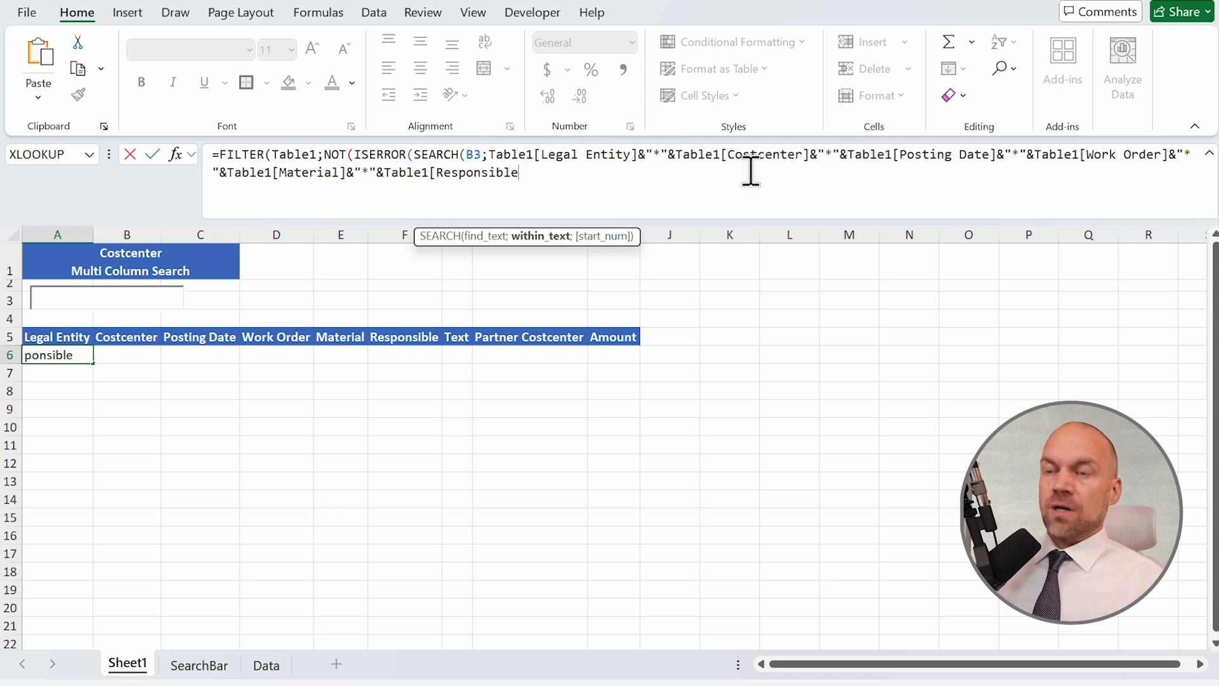
{"action": "type", "text": "&\"*\"&"}
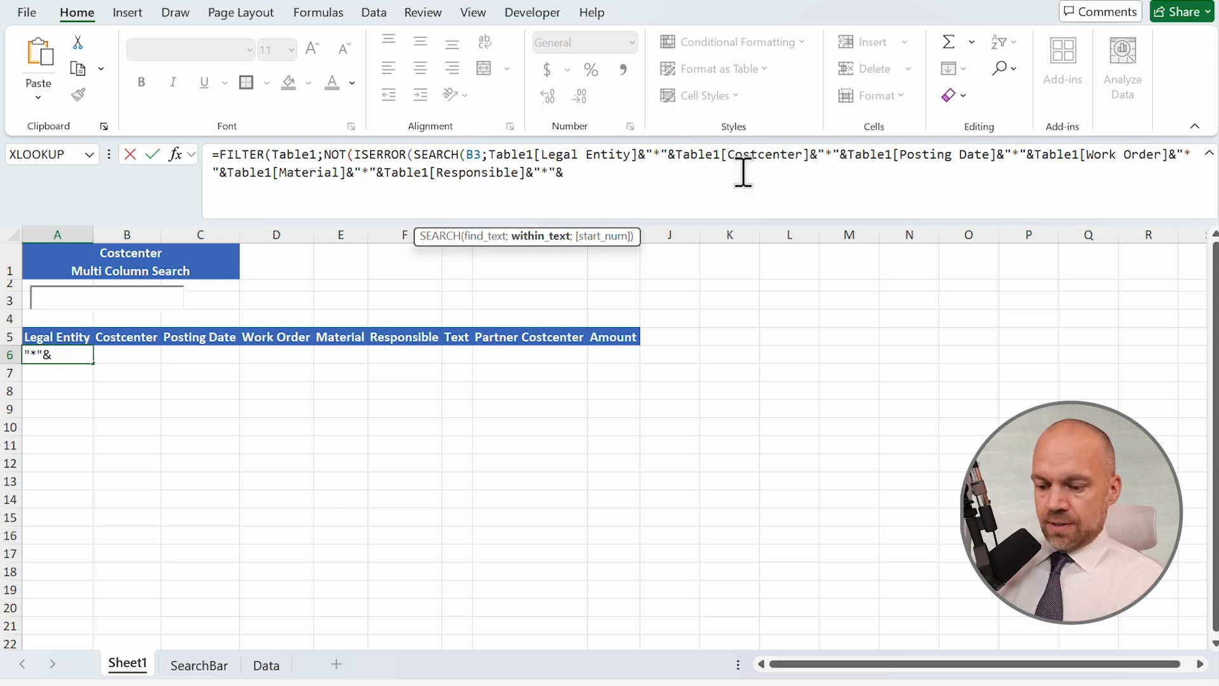
{"action": "type", "text": "Table1[Text]&\"*\"&Table1"}
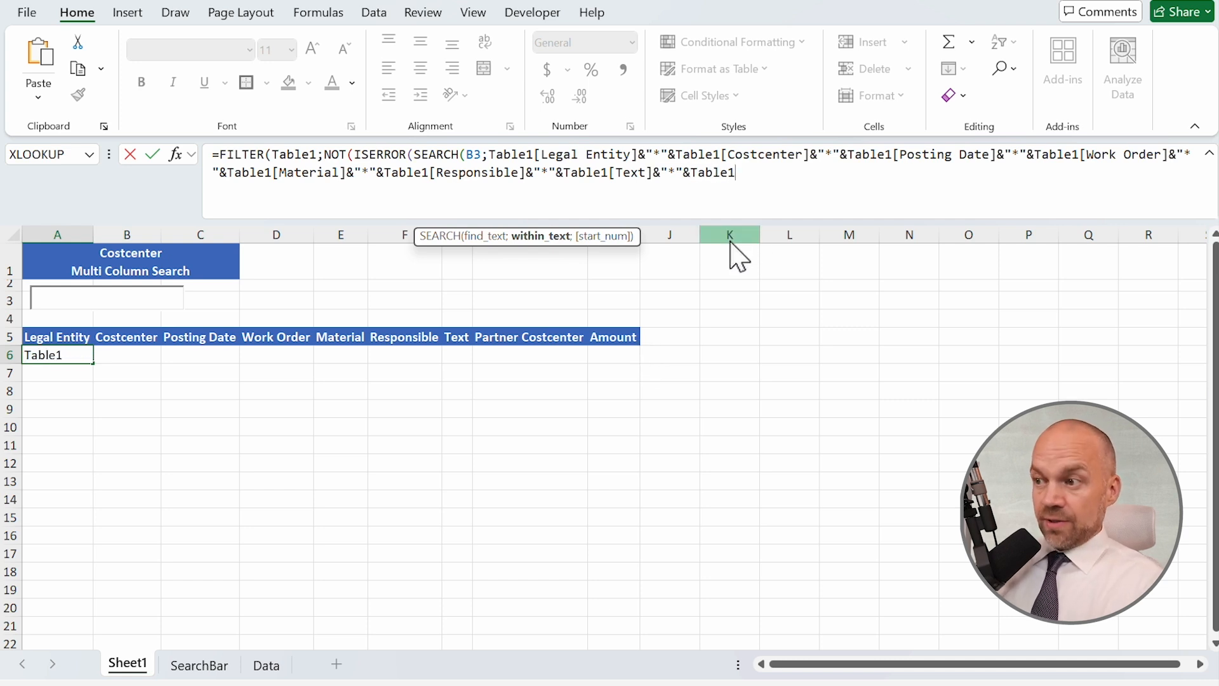
Step: Complete that reference with the Partner Costcenter column and append &"*"&Table1[Month] to the A6 formula
{"action": "type", "text": "["}
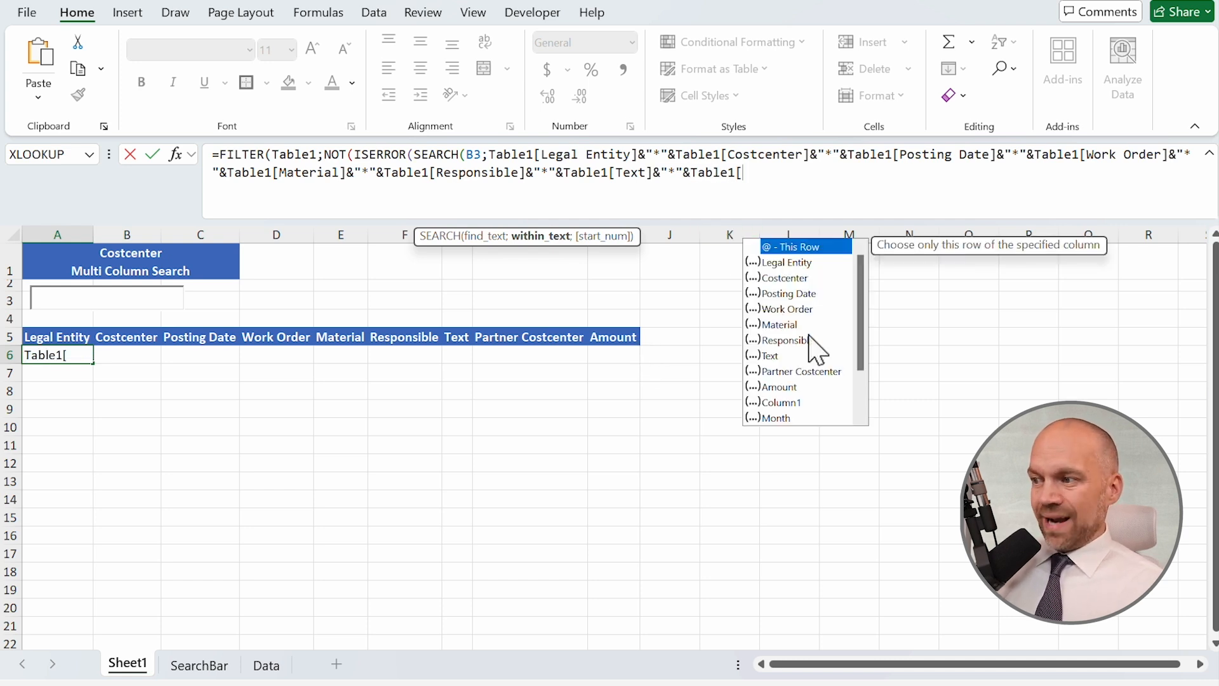
{"action": "double_click", "coordinate": [803, 368]}
{"action": "type", "text": "]&\"*\"&Table1["}
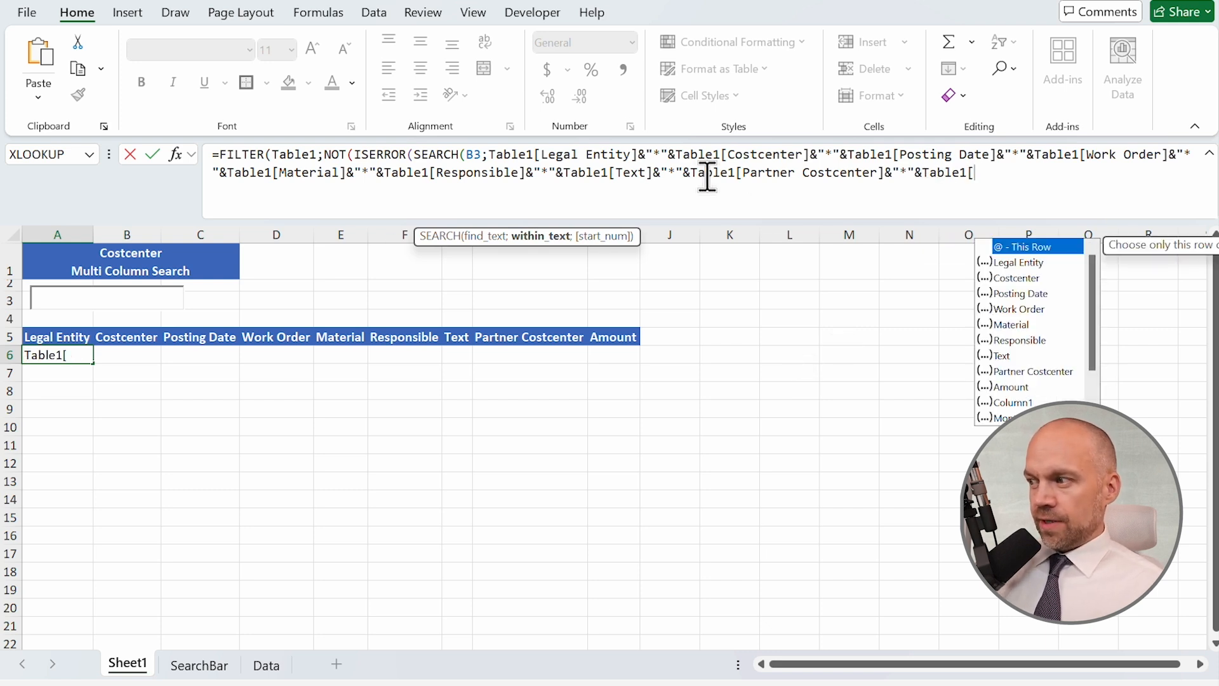
{"action": "type", "text": "Month]"}
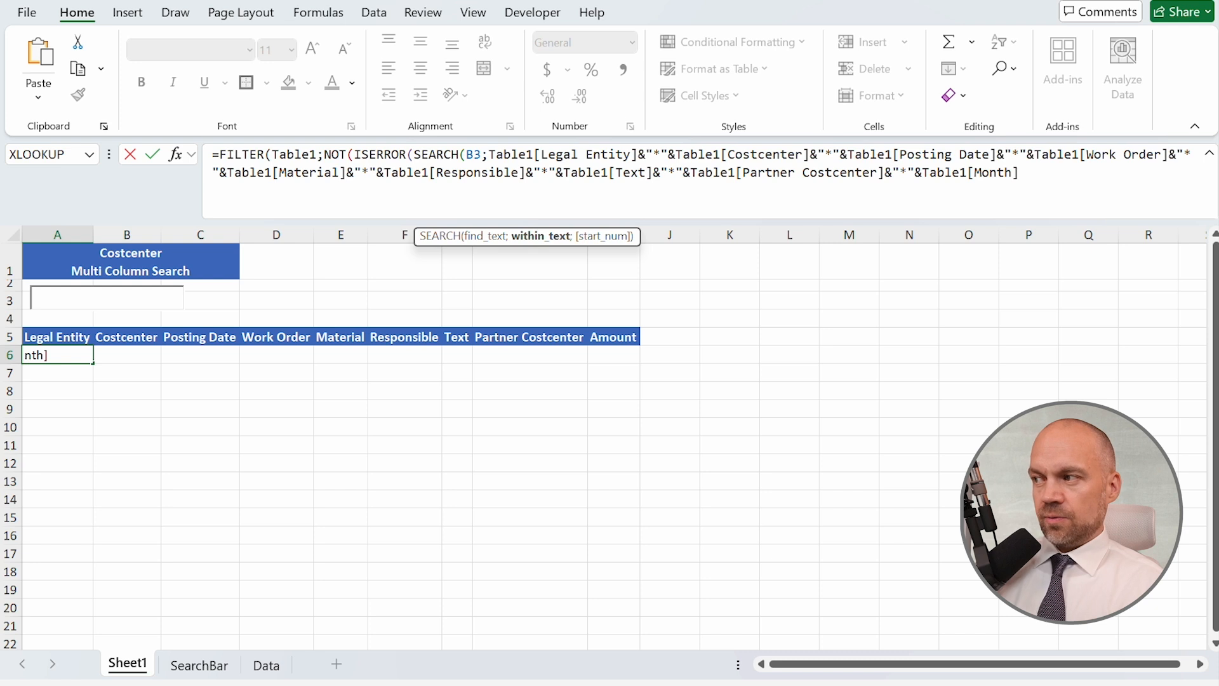
Step: Close the SEARCH, ISERROR and NOT functions in the A6 formula, add "" as the if_empty result, and enter the formula
{"action": "type", "text": "))"}
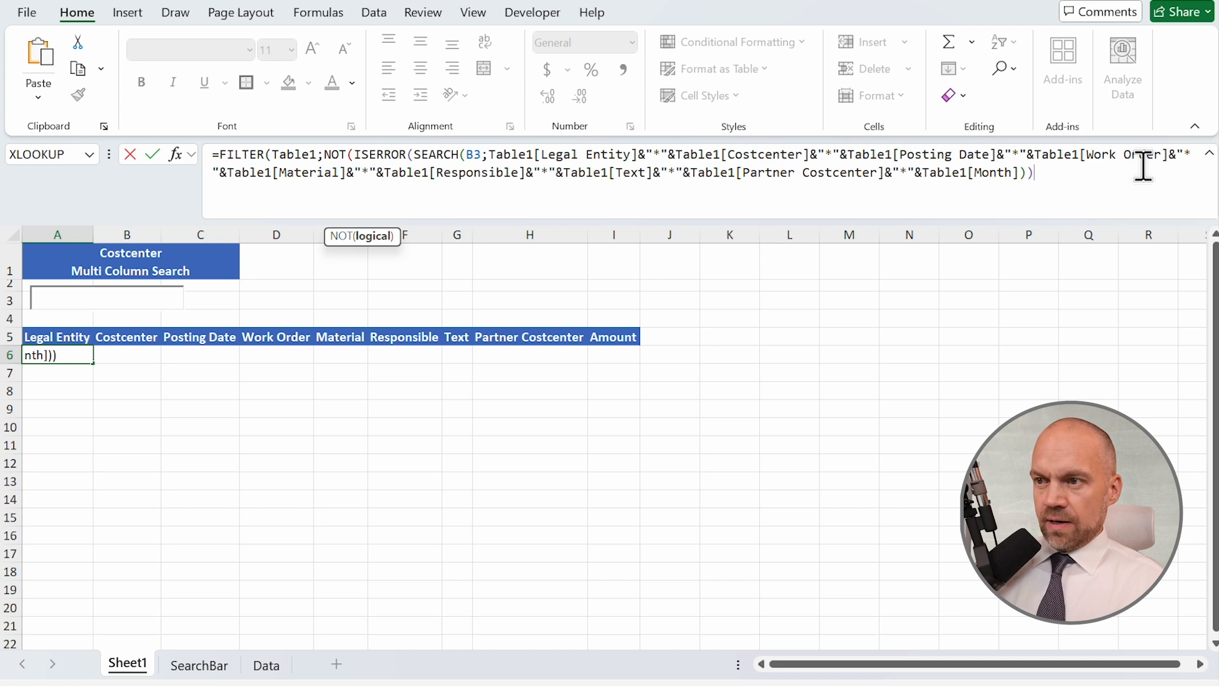
{"action": "type", "text": ")"}
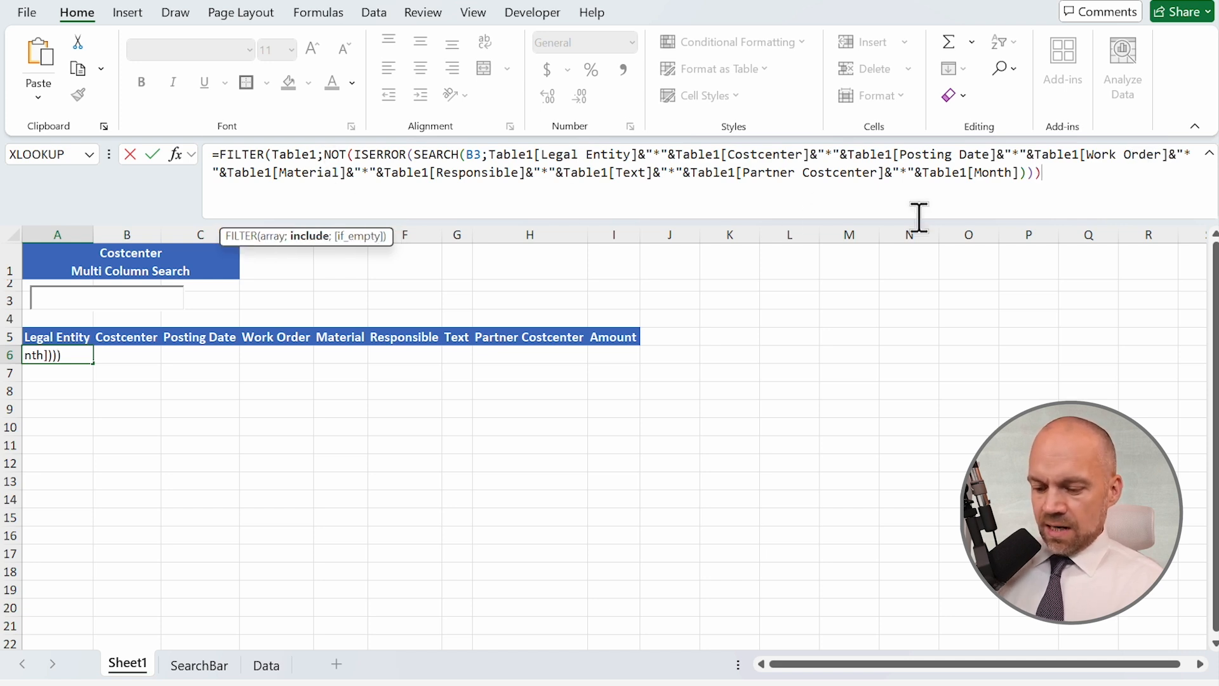
{"action": "type", "text": ";"}
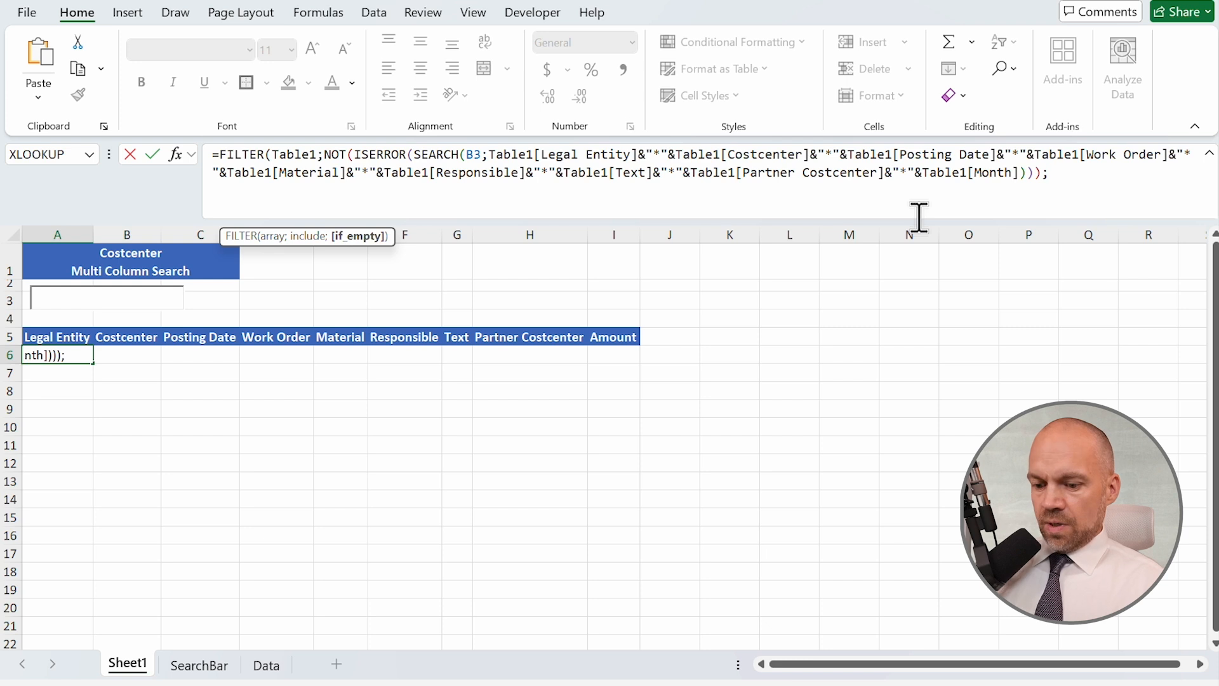
{"action": "type", "text": "\"\")"}
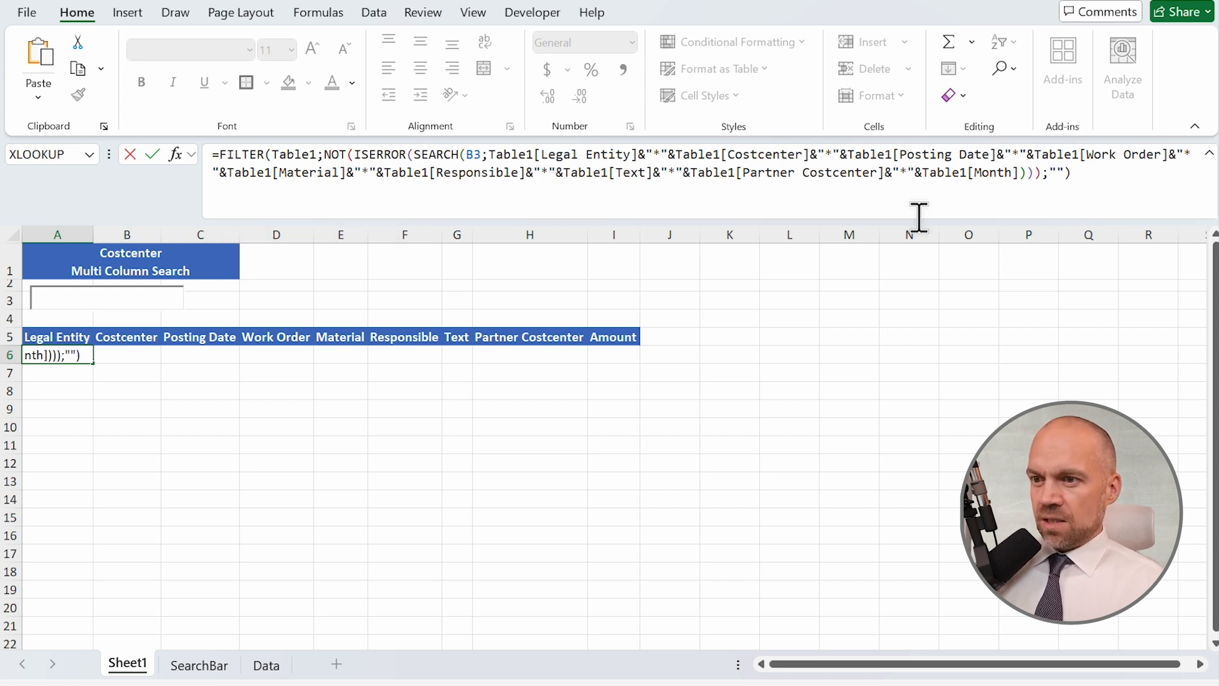
{"action": "key", "text": "Return"}
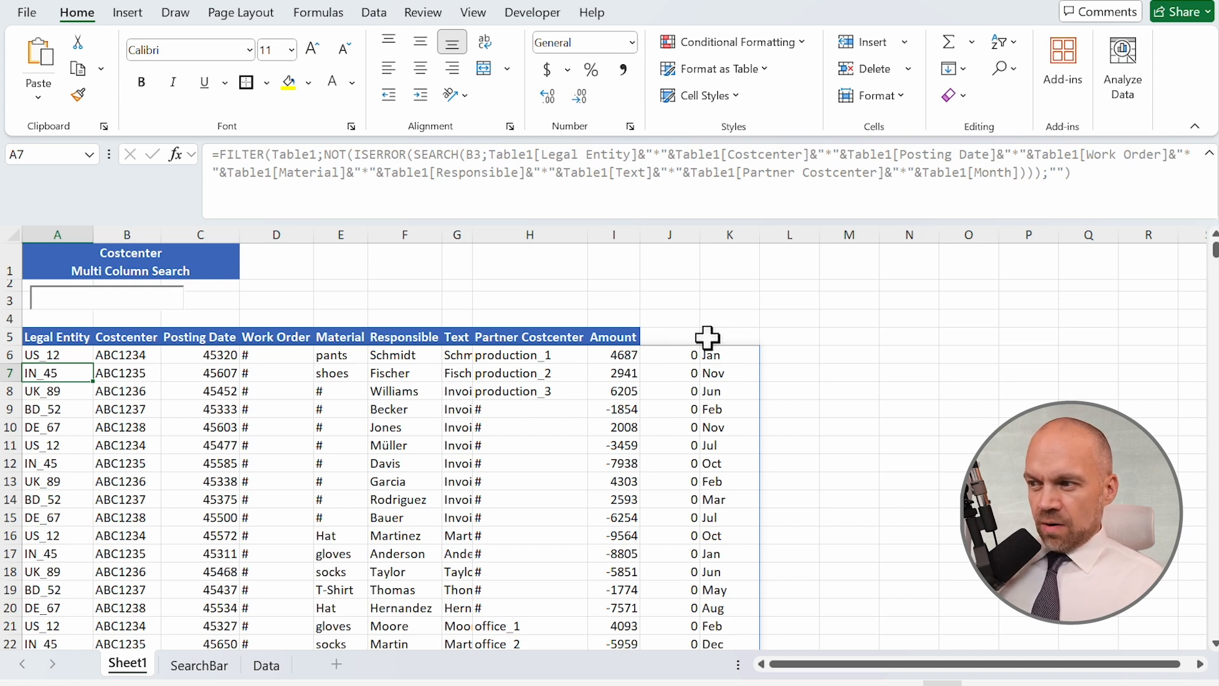
Step: On the Data sheet, unhide column J between Amount and Month and delete that empty column
{"action": "left_click", "coordinate": [680, 261]}
{"action": "key", "text": "ctrl+space"}
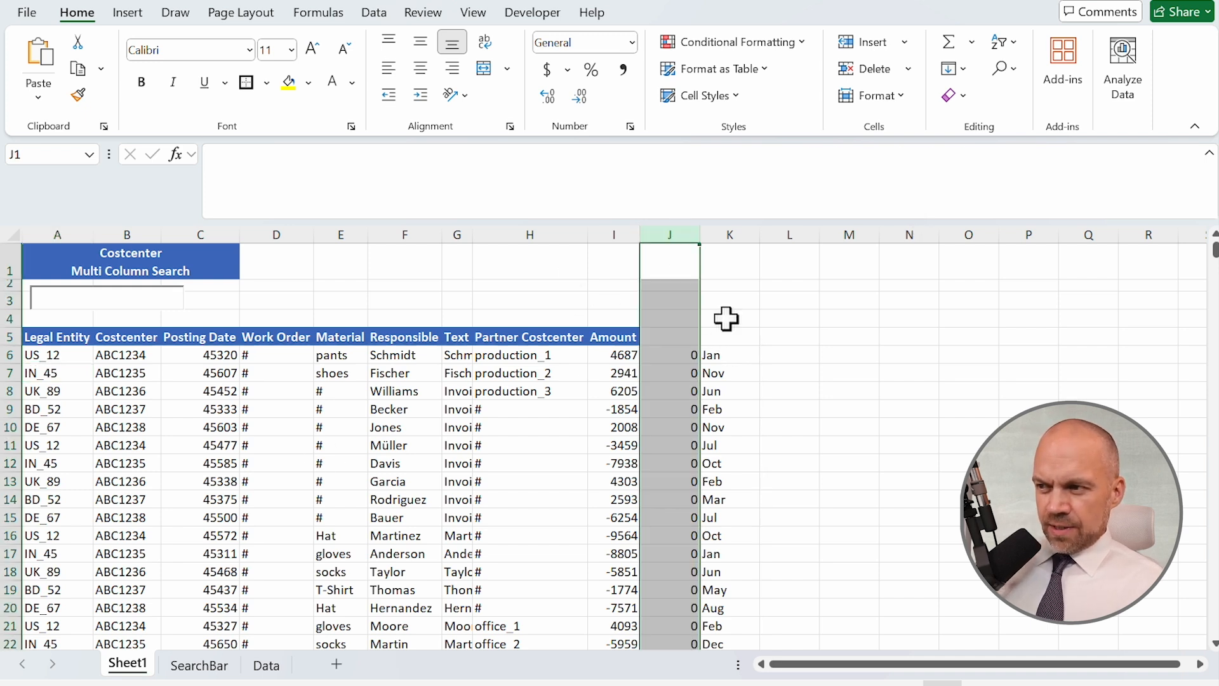
{"action": "left_click", "coordinate": [266, 665]}
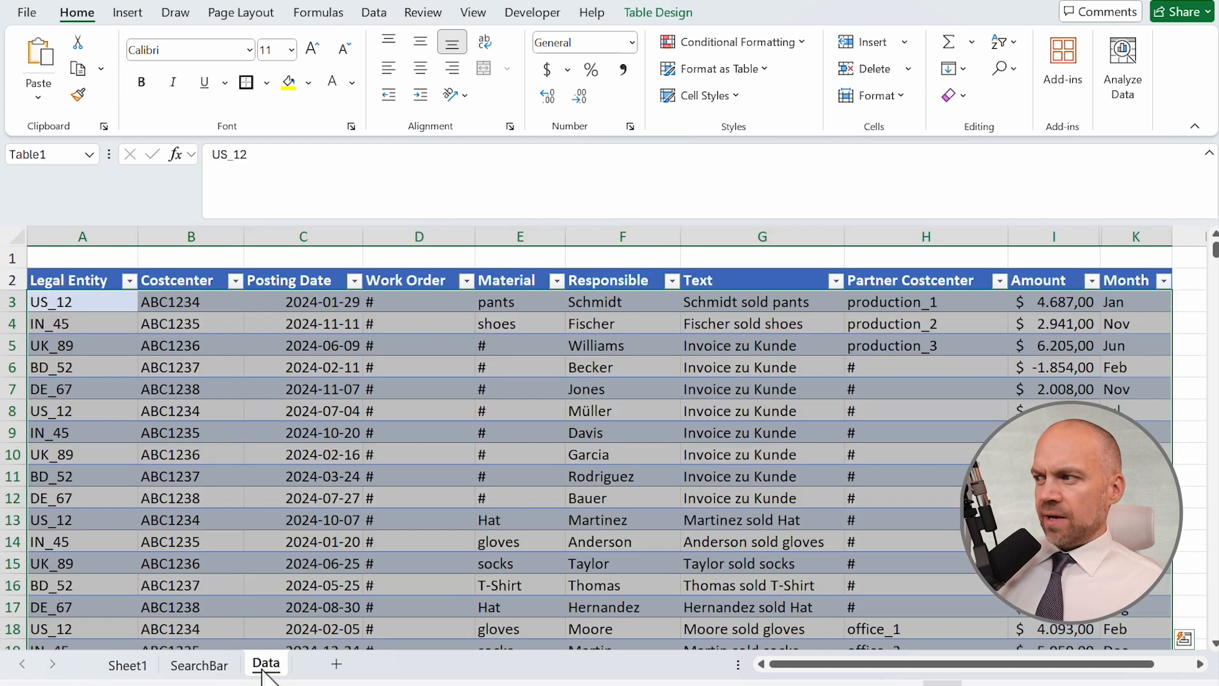
{"action": "left_click_drag", "start_coordinate": [1087, 232], "coordinate": [1200, 270]}
{"action": "double_click", "coordinate": [1171, 242]}
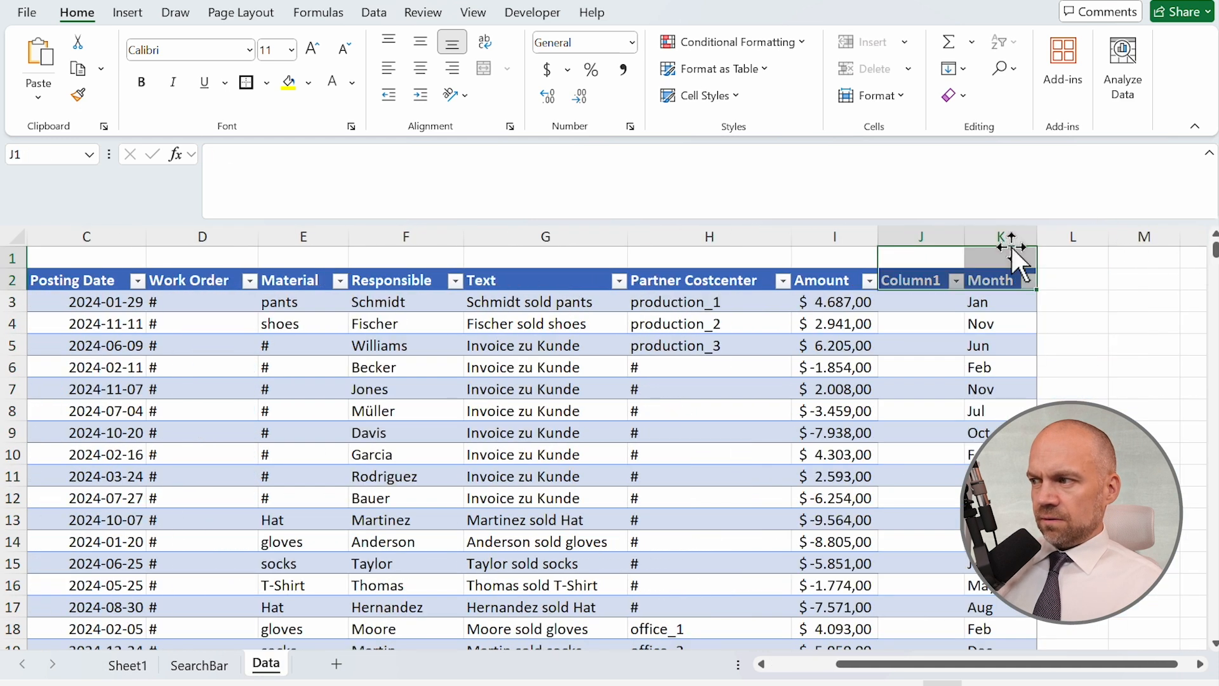
{"action": "left_click", "coordinate": [925, 233]}
{"action": "key", "text": "ctrl+minus"}
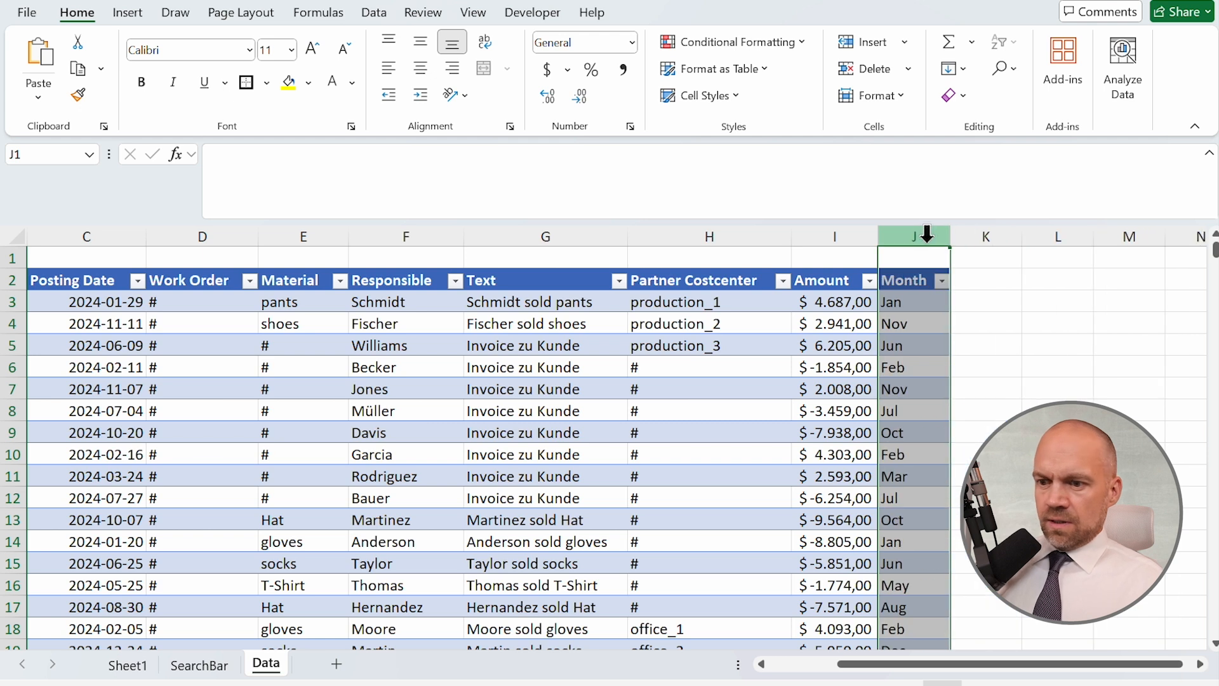
Step: On Sheet1, extend the header formatting from I5 to J5 and enter Month as the heading in J5
{"action": "left_click", "coordinate": [140, 669]}
{"action": "left_click_drag", "start_coordinate": [838, 409], "coordinate": [13, 458]}
{"action": "left_click", "coordinate": [539, 337]}
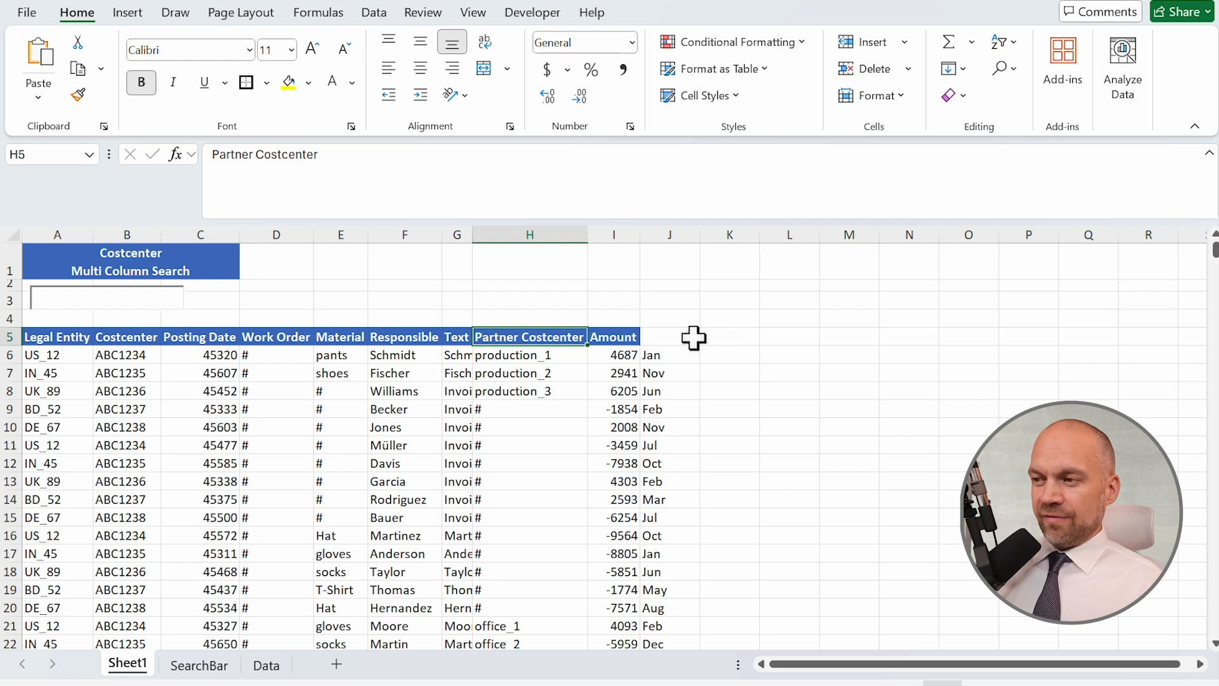
{"action": "left_click", "coordinate": [628, 336]}
{"action": "left_click_drag", "start_coordinate": [643, 347], "coordinate": [682, 346]}
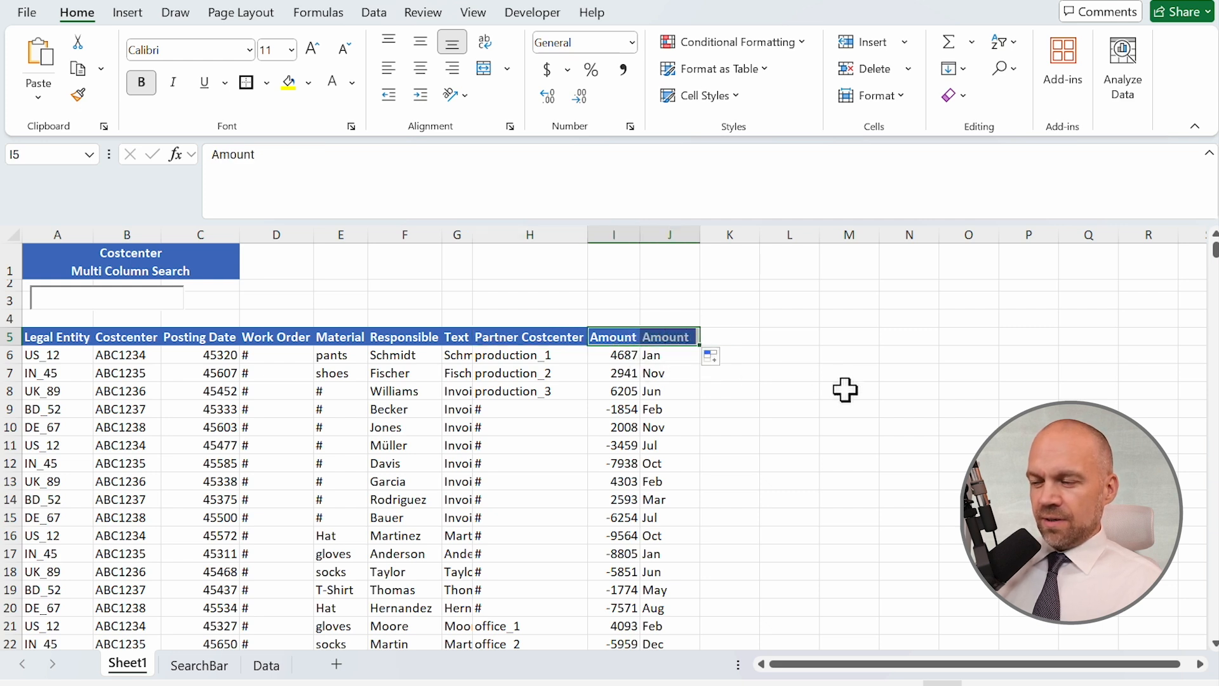
{"action": "left_click", "coordinate": [660, 340]}
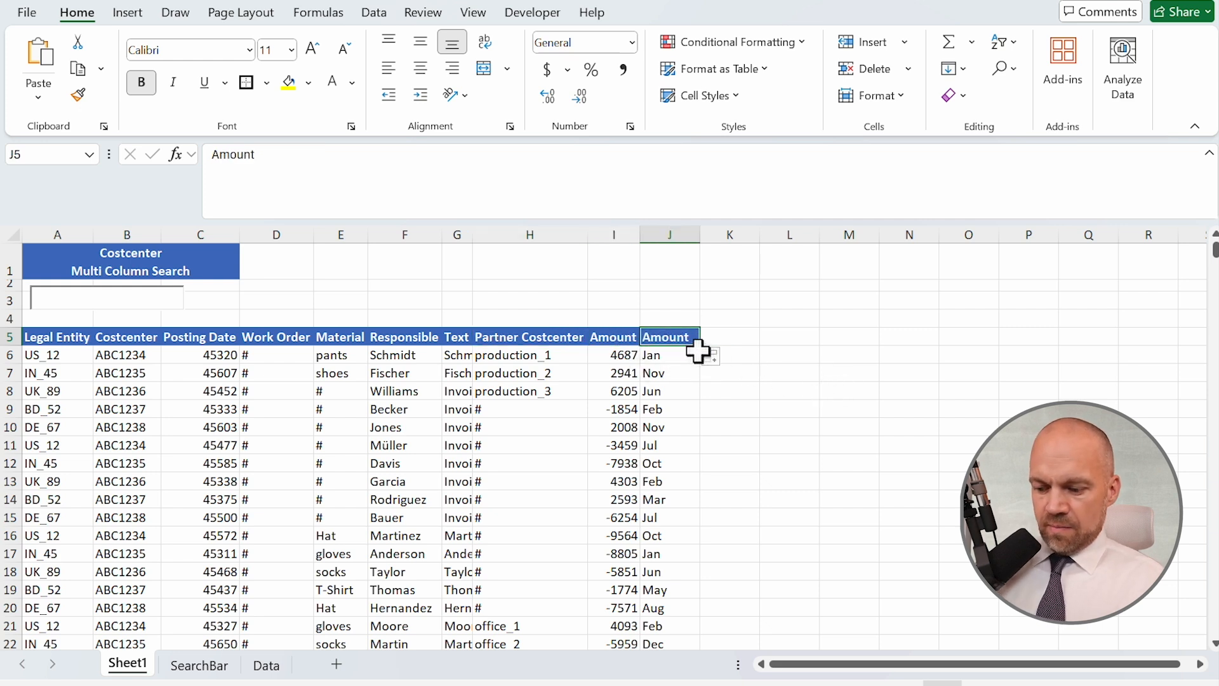
{"action": "type", "text": "M"}
{"action": "key", "text": "Return"}
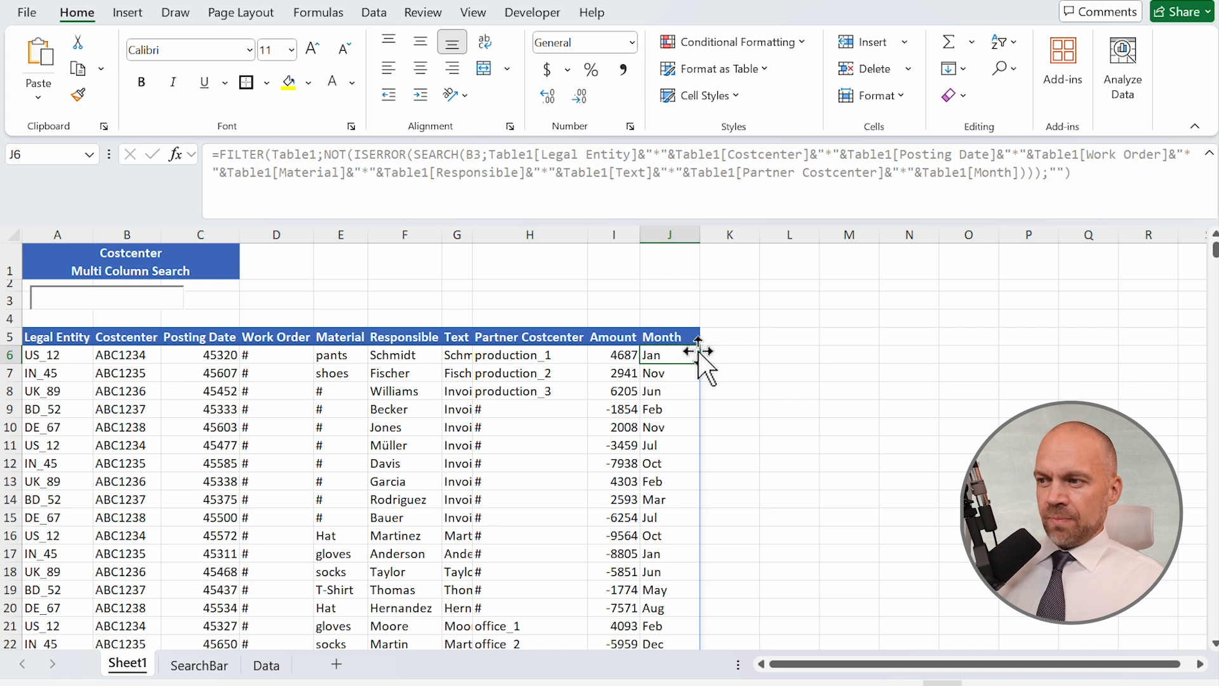
Step: Format all Amount results from I6 down with the € German (Germany) accounting format
{"action": "key", "text": "Left"}
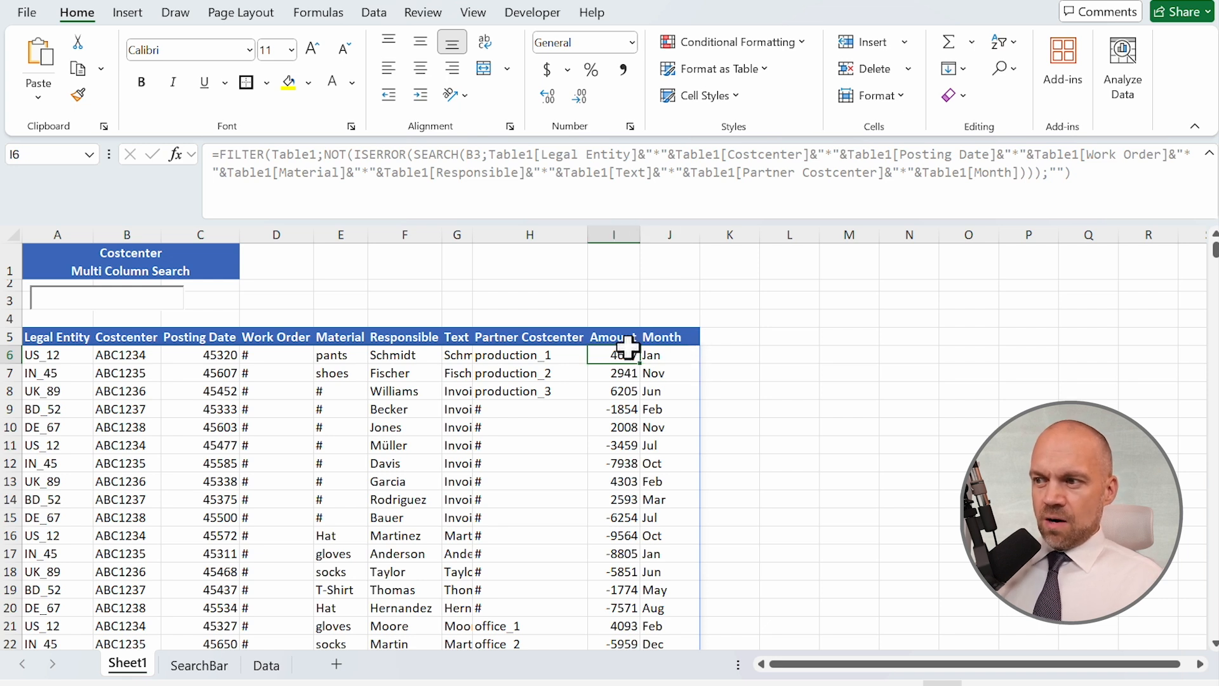
{"action": "key", "text": "ctrl+shift+Down"}
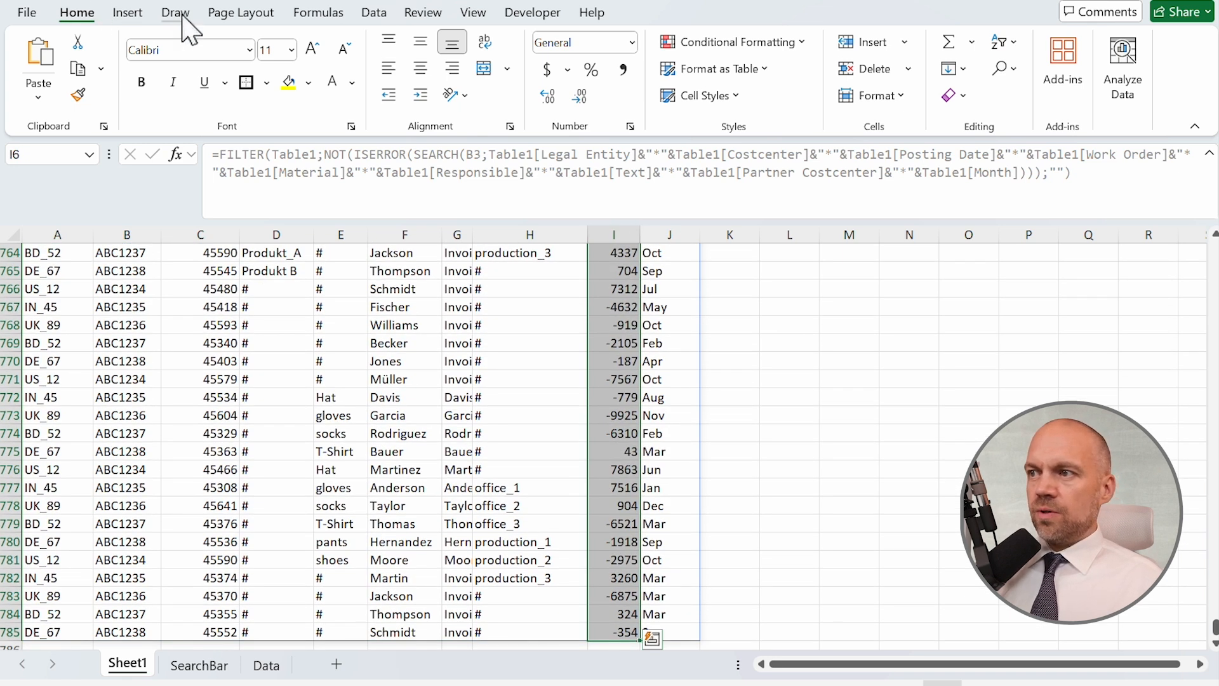
{"action": "left_click", "coordinate": [567, 72]}
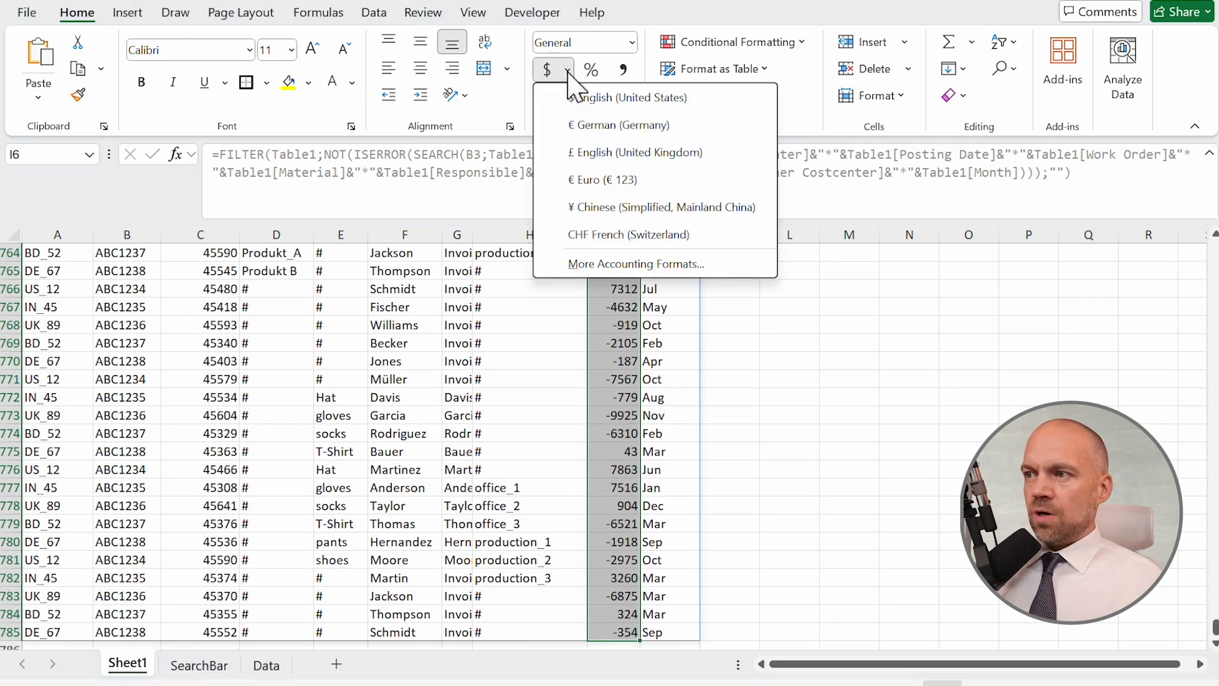
{"action": "left_click", "coordinate": [612, 125]}
{"action": "key", "text": "ctrl+BackSpace"}
{"action": "left_click", "coordinate": [806, 338]}
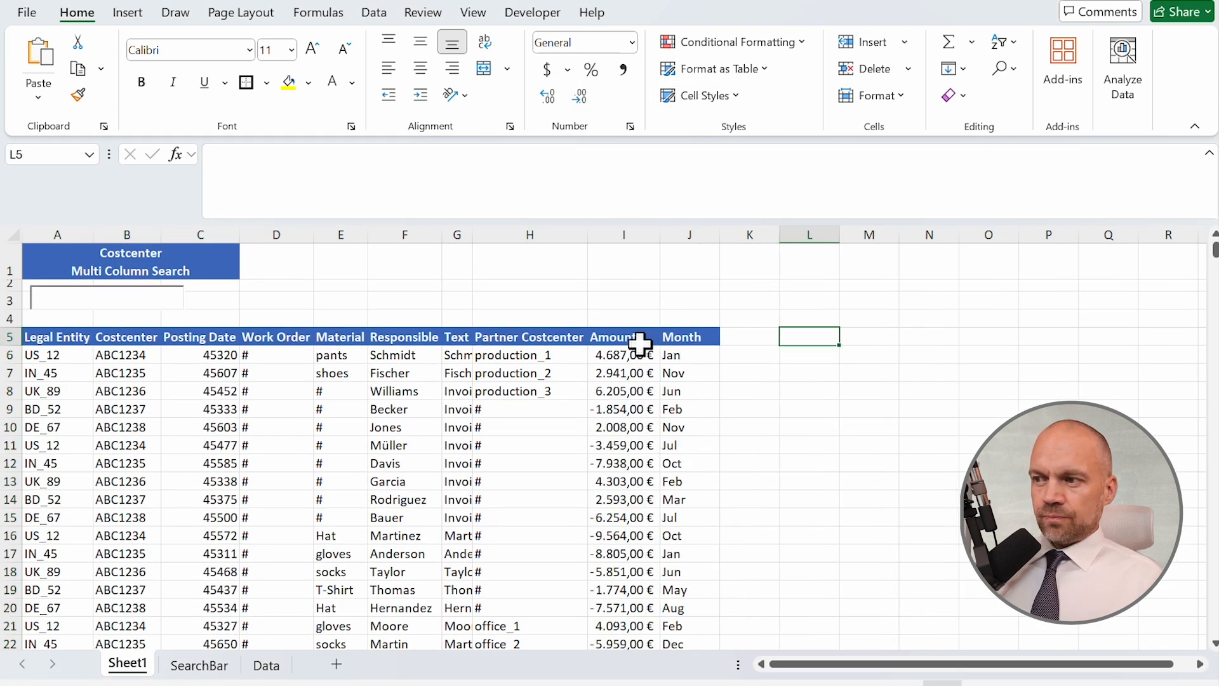
Step: Label H4 as Subtotal and enter =SUBTOTAL(9;I6:I7850) in I4
{"action": "key", "text": "Down"}
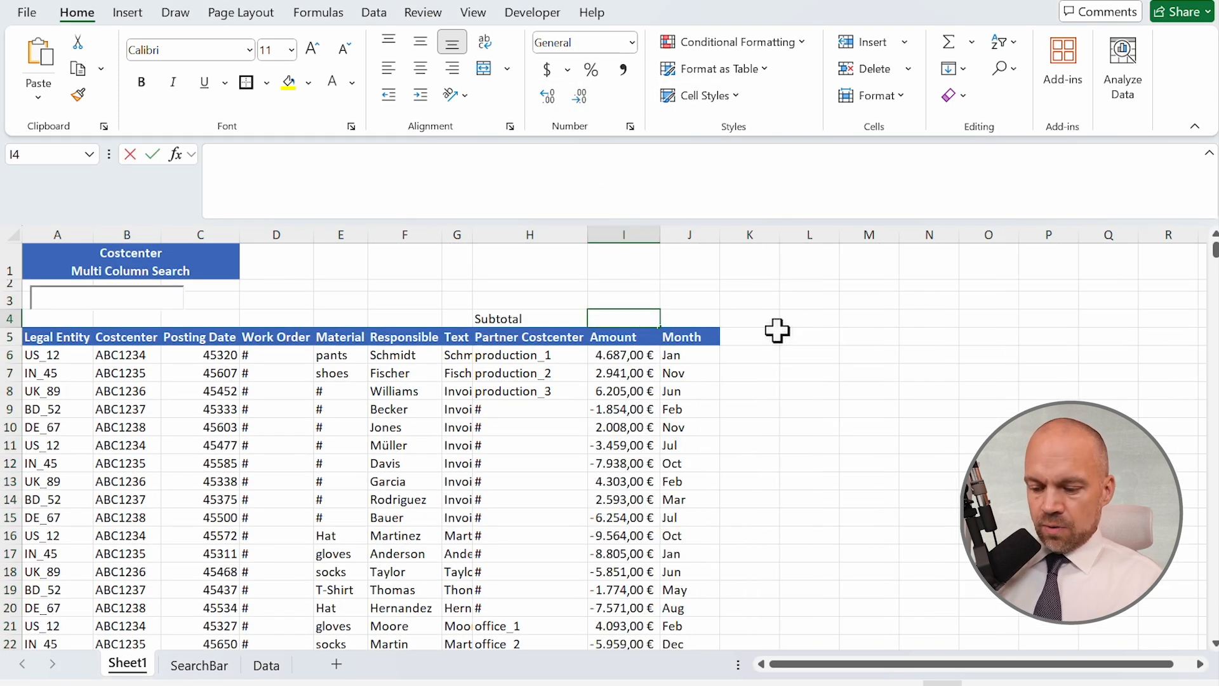
{"action": "type", "text": "=subt"}
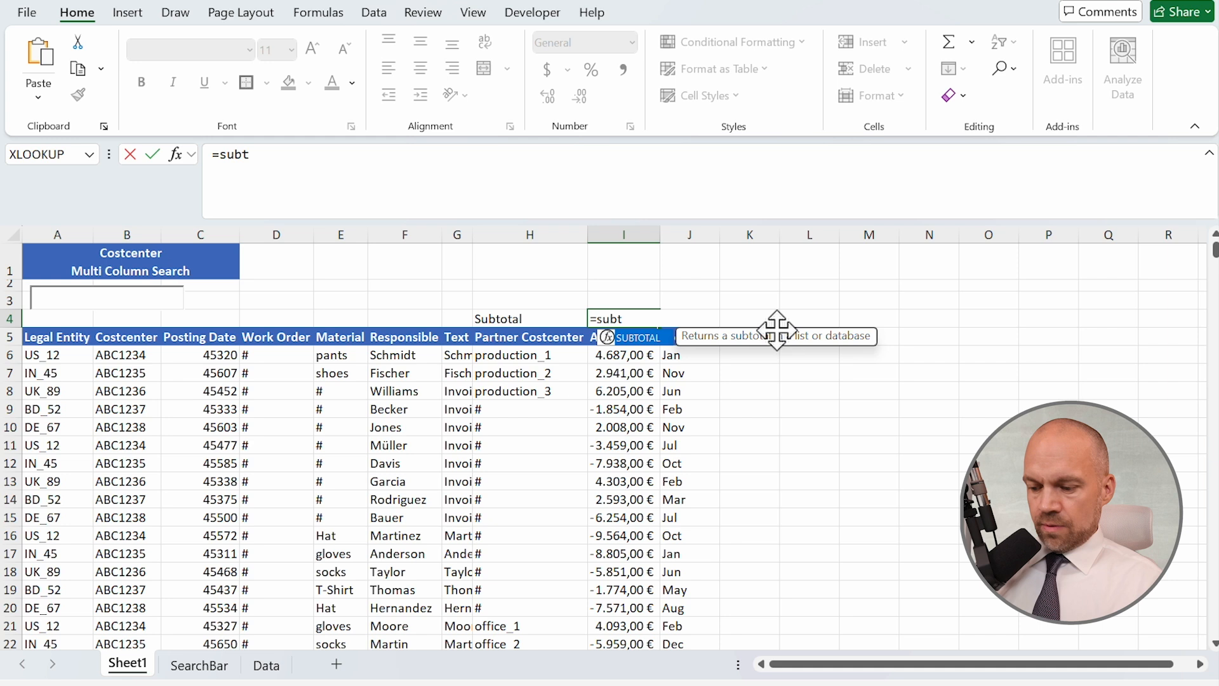
{"action": "key", "text": "Tab"}
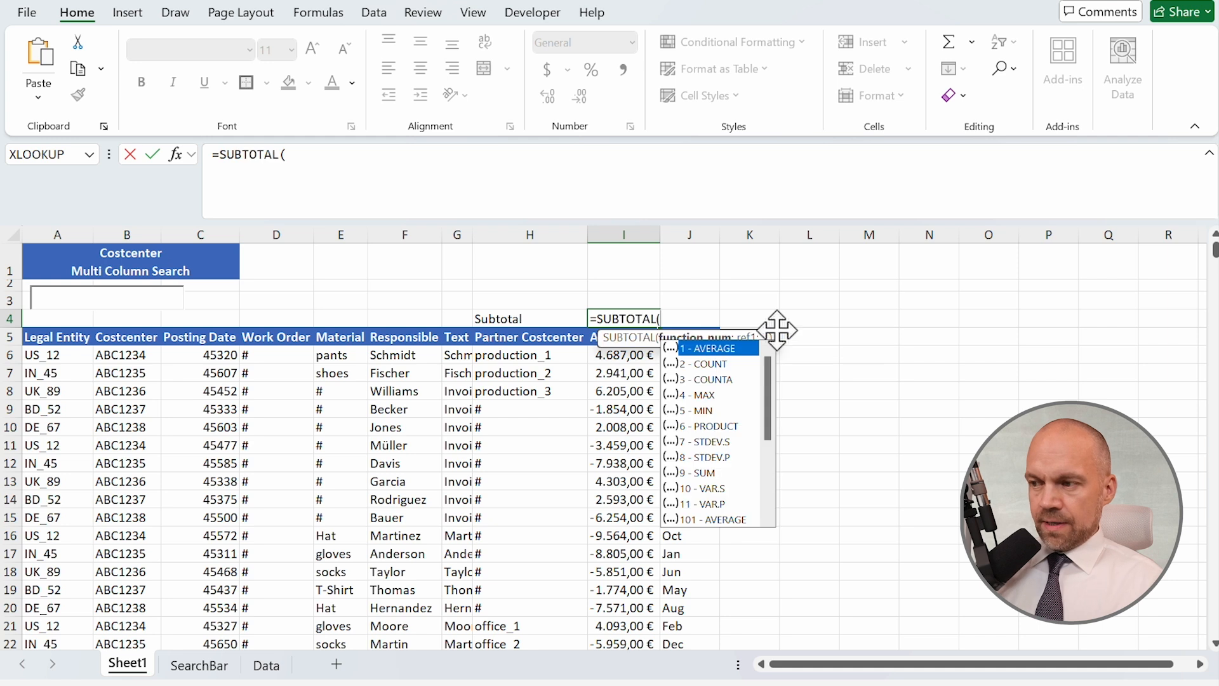
{"action": "key", "text": "Down"}
{"action": "key", "text": "Down"}
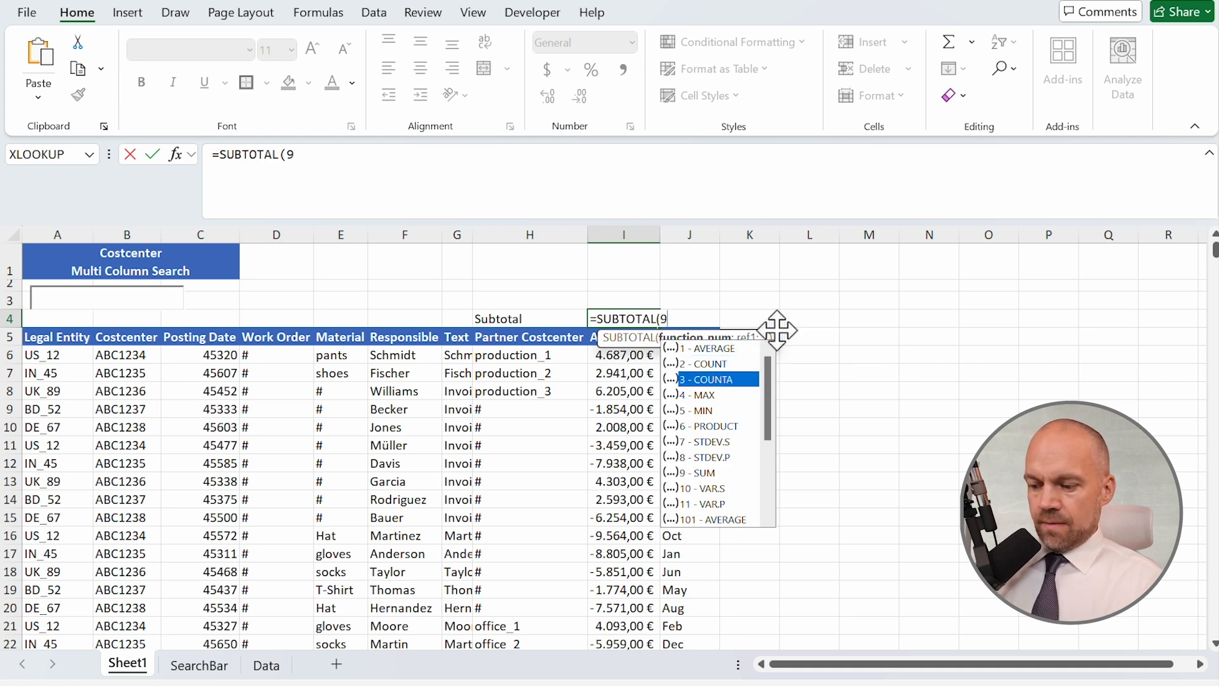
{"action": "type", "text": "9;"}
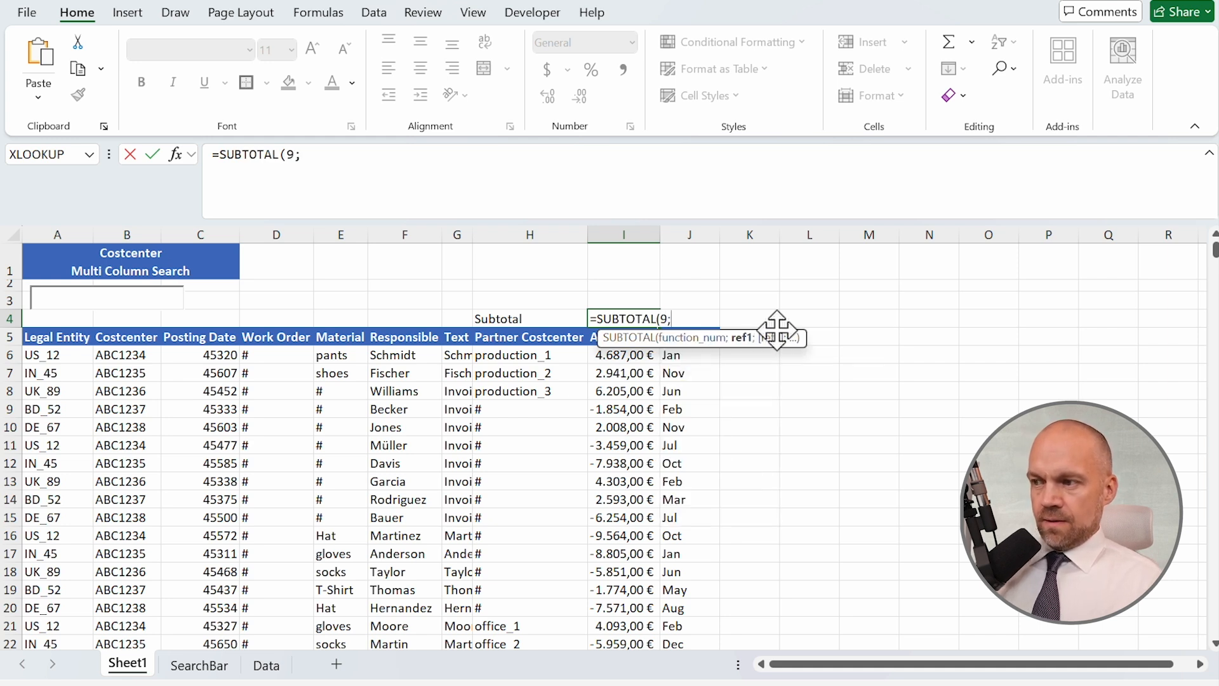
{"action": "key", "text": "Down"}
{"action": "key", "text": "Down"}
{"action": "key", "text": "ctrl+shift+Down"}
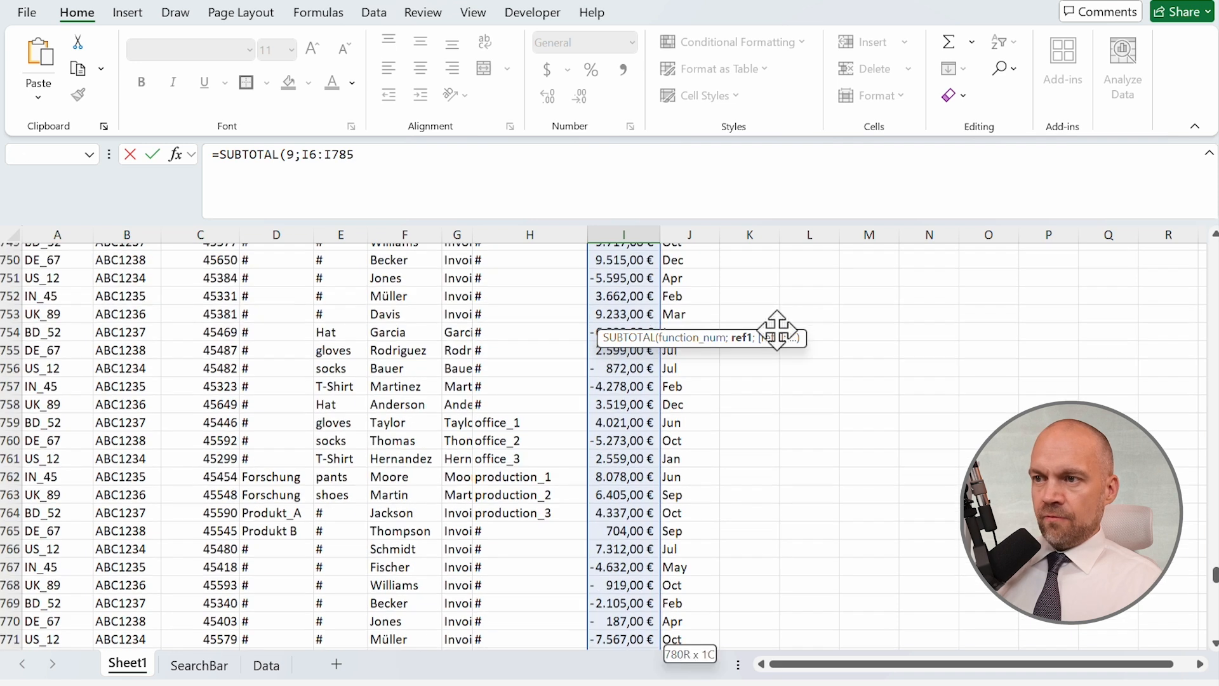
{"action": "left_click", "coordinate": [600, 182]}
{"action": "type", "text": "0"}
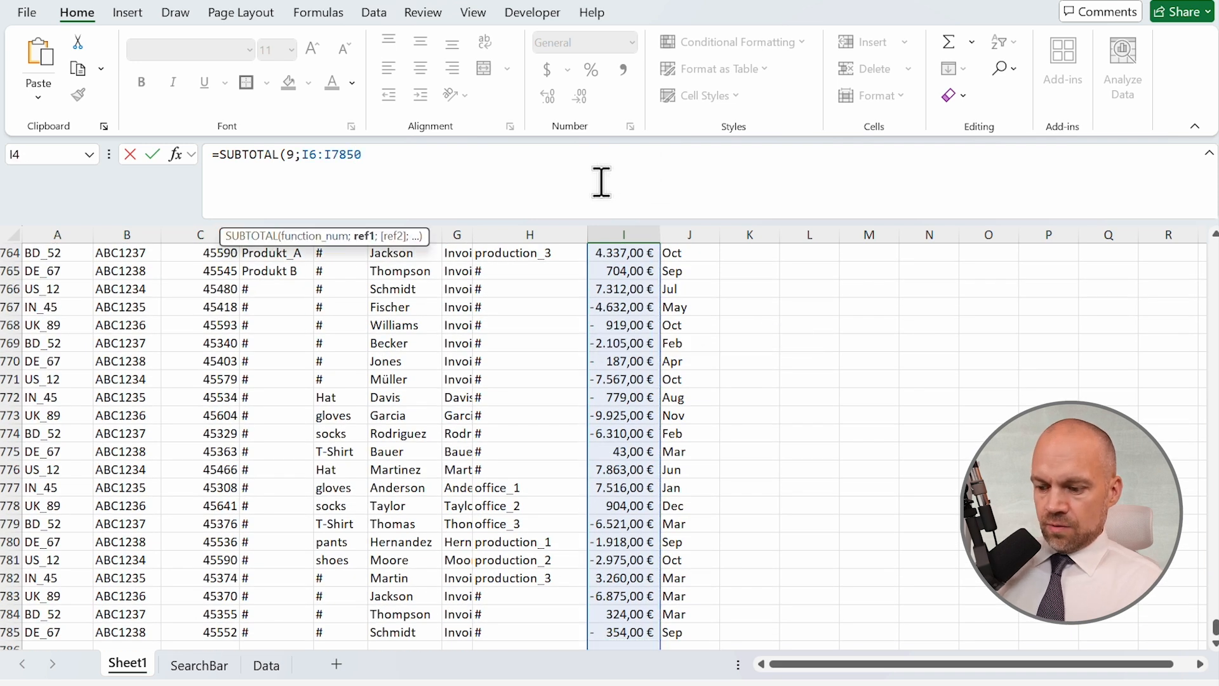
{"action": "type", "text": ")"}
{"action": "key", "text": "Return"}
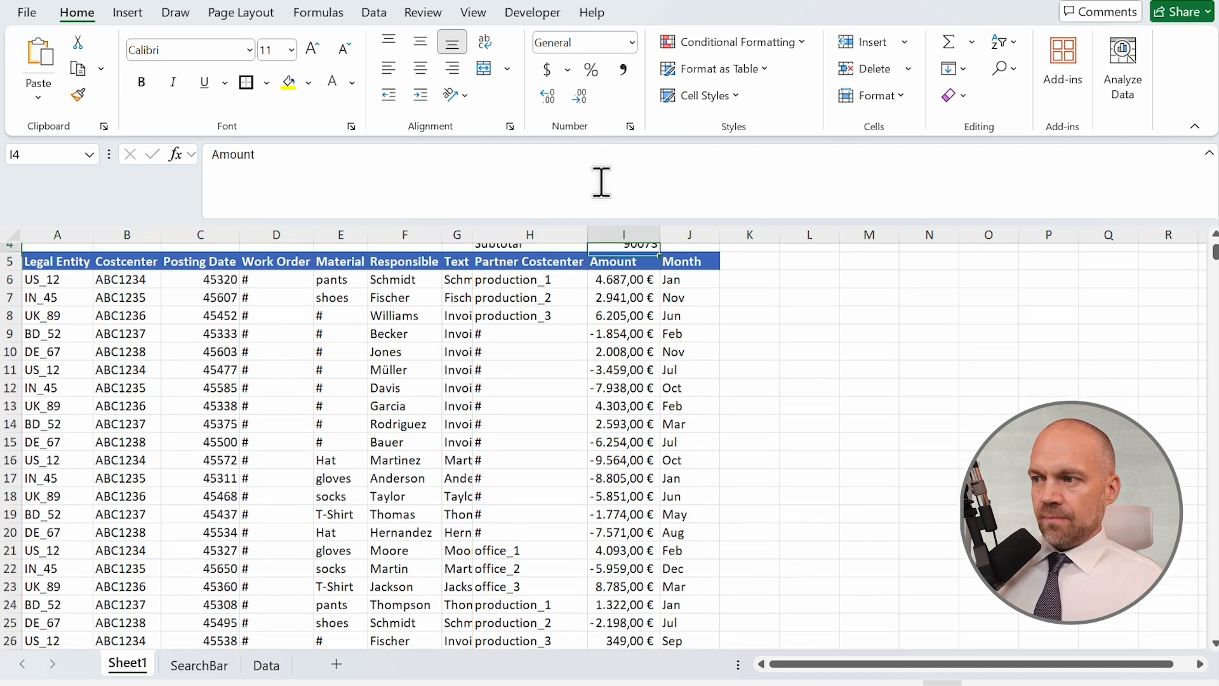
Step: Copy the number format of I6 to the subtotal in I4 and widen column I to fit it
{"action": "key", "text": "Up"}
{"action": "left_click", "coordinate": [631, 287]}
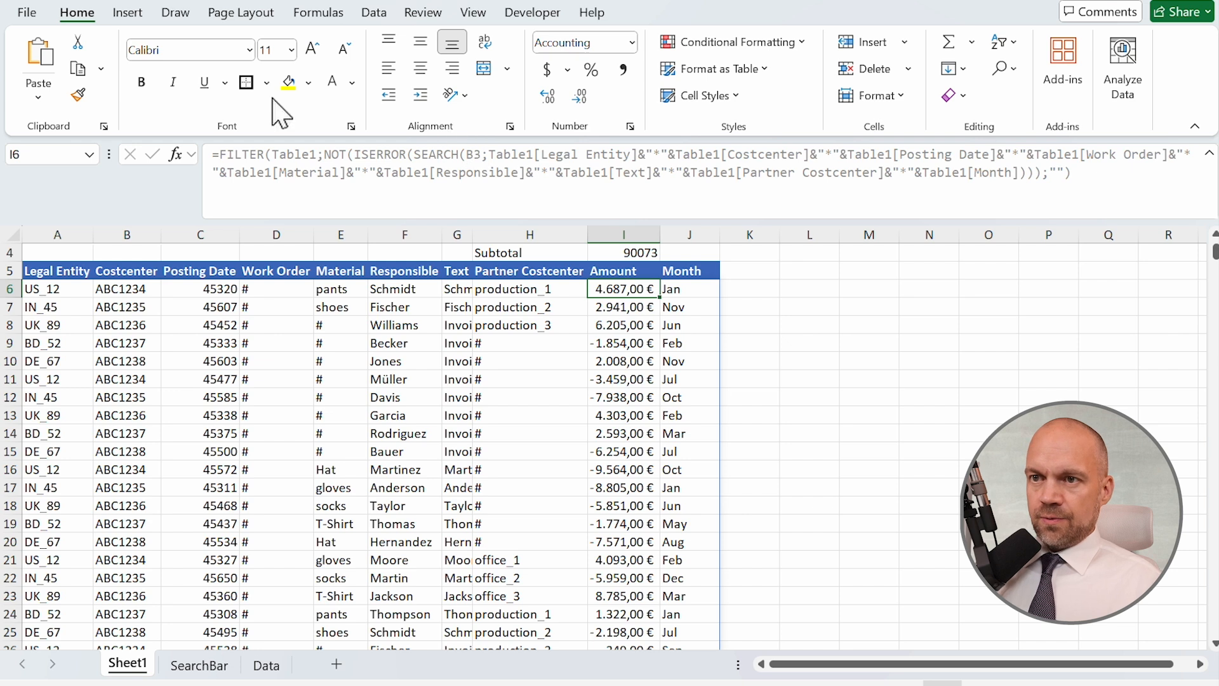
{"action": "left_click", "coordinate": [75, 96]}
{"action": "left_click", "coordinate": [620, 253]}
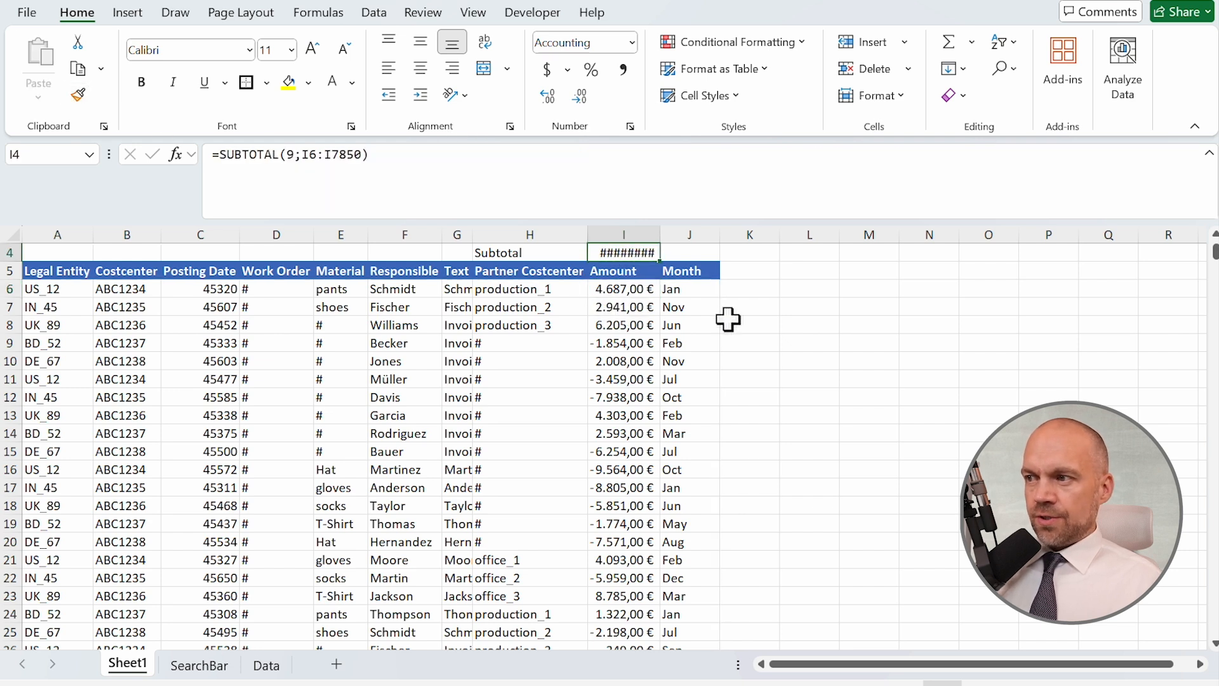
{"action": "left_click_drag", "start_coordinate": [660, 235], "coordinate": [667, 241]}
{"action": "scroll", "coordinate": [730, 330], "scroll_direction": "up", "scroll_amount": 1}
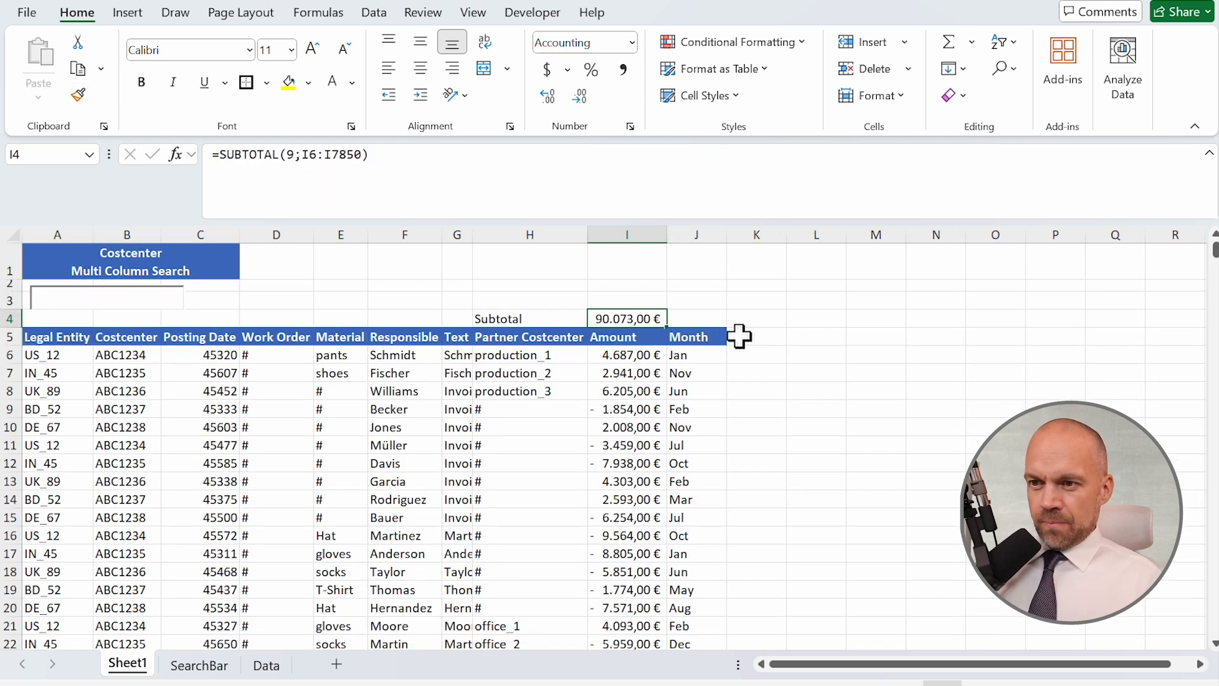
{"action": "left_click", "coordinate": [740, 335]}
Step: Format all Posting Date results from C6 down as dates in the 2024-01-29 style
{"action": "left_click", "coordinate": [201, 354]}
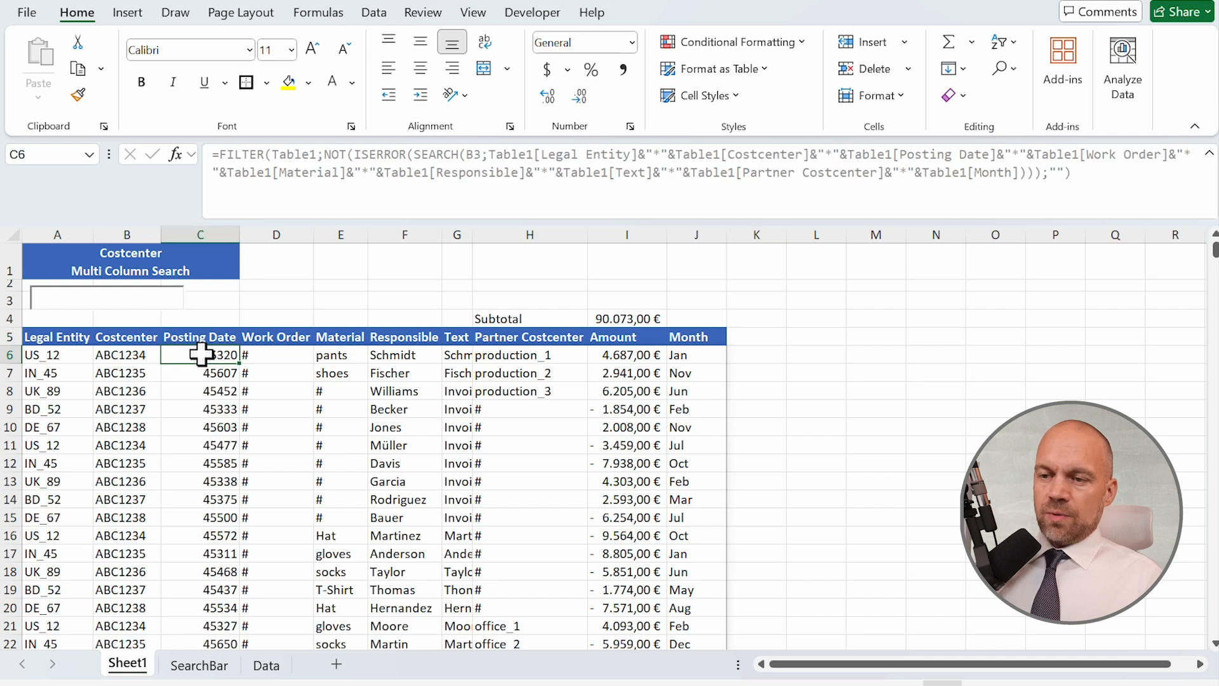
{"action": "key", "text": "ctrl+shift+Down"}
{"action": "scroll", "coordinate": [281, 398], "scroll_direction": "up", "scroll_amount": 20}
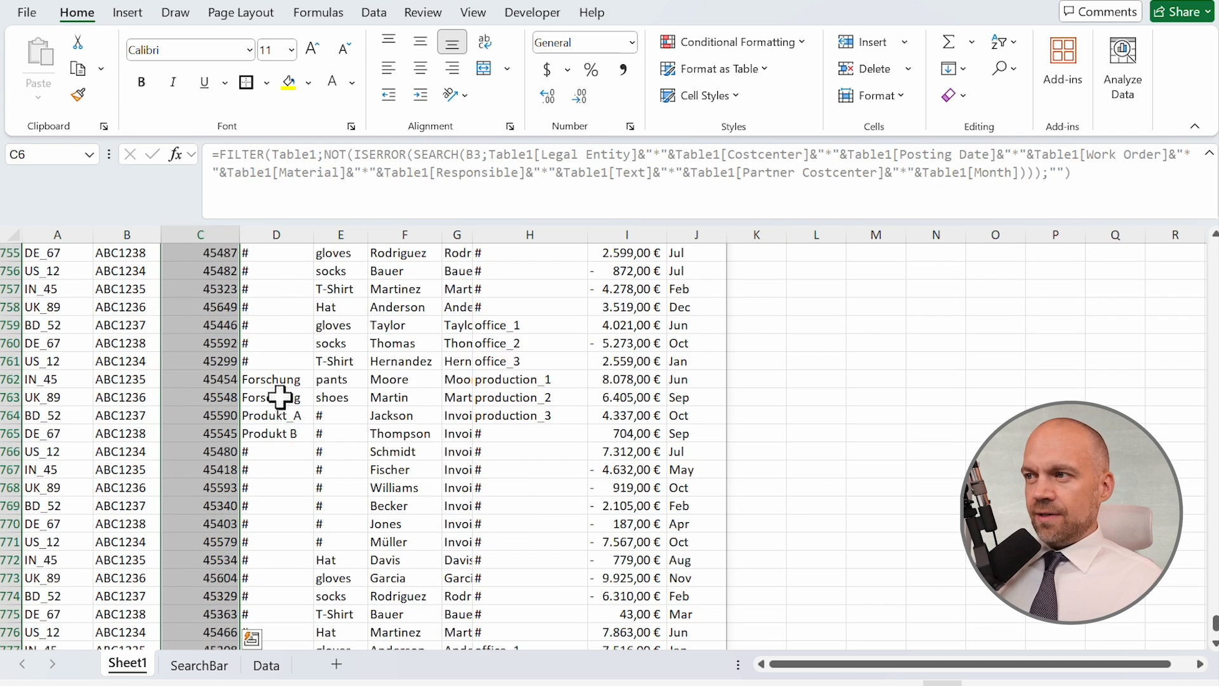
{"action": "left_click", "coordinate": [631, 42]}
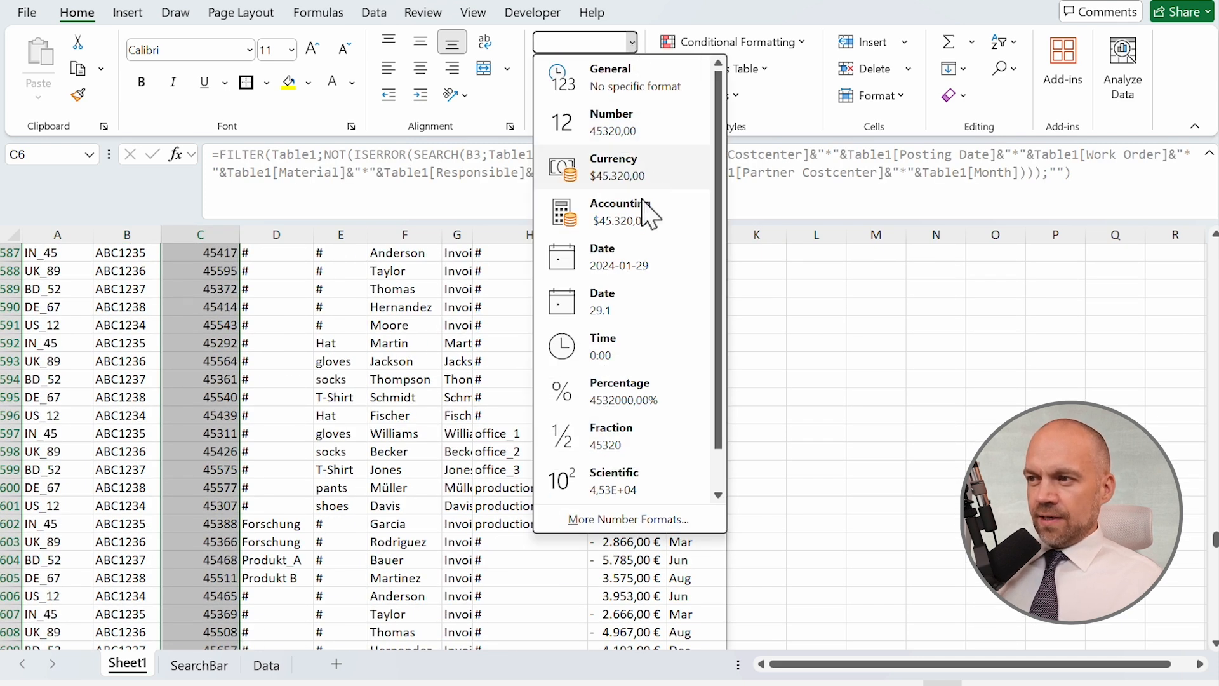
{"action": "left_click", "coordinate": [634, 276]}
{"action": "scroll", "coordinate": [557, 307], "scroll_direction": "up", "scroll_amount": 20}
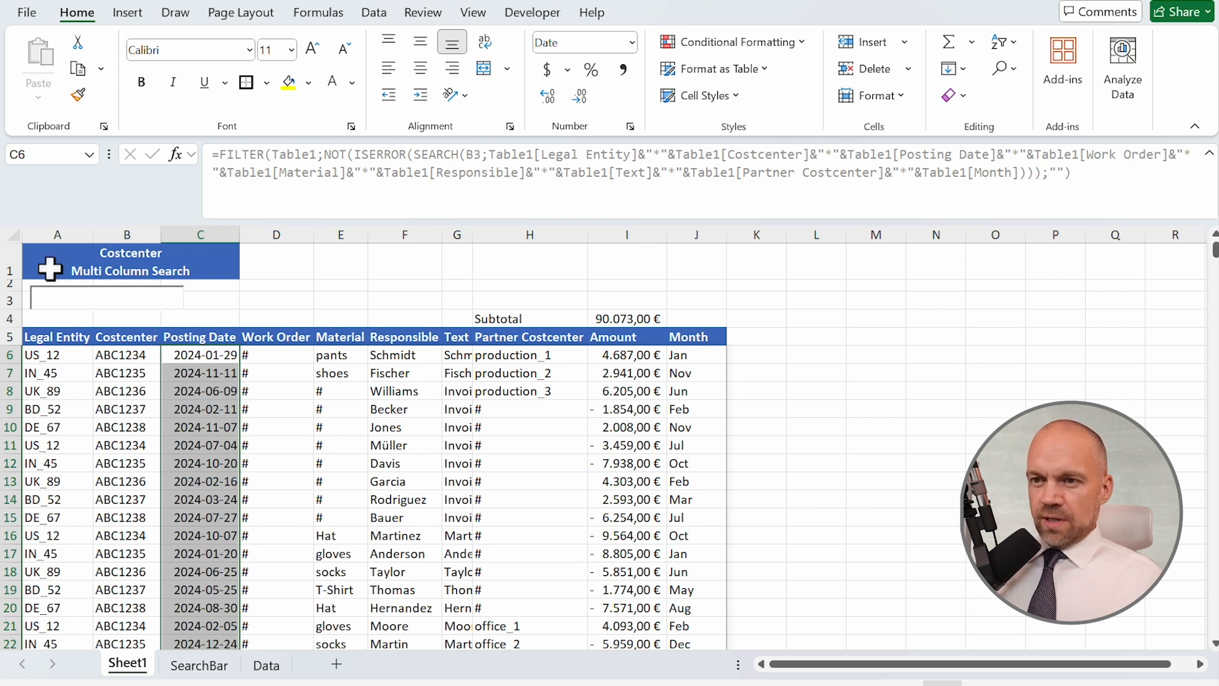
Step: Auto-fit the widths of columns A to J and shrink the formula bar to a single line
{"action": "left_click_drag", "start_coordinate": [89, 234], "coordinate": [699, 240]}
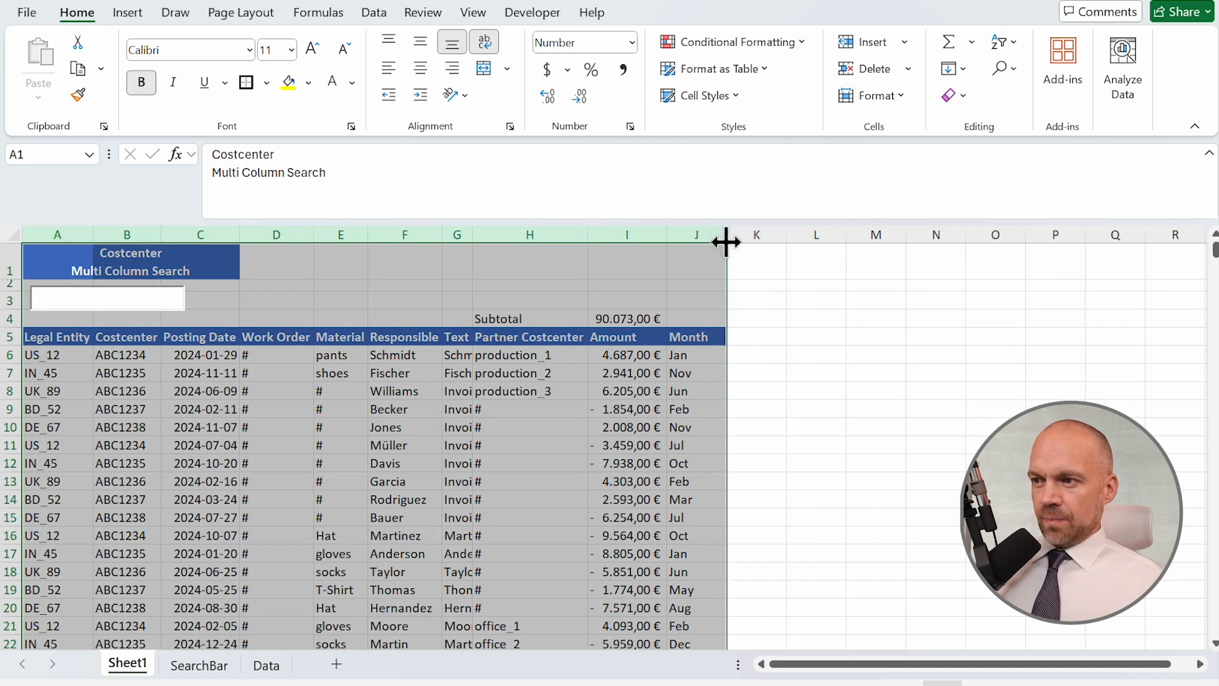
{"action": "double_click", "coordinate": [726, 236]}
{"action": "left_click", "coordinate": [978, 353]}
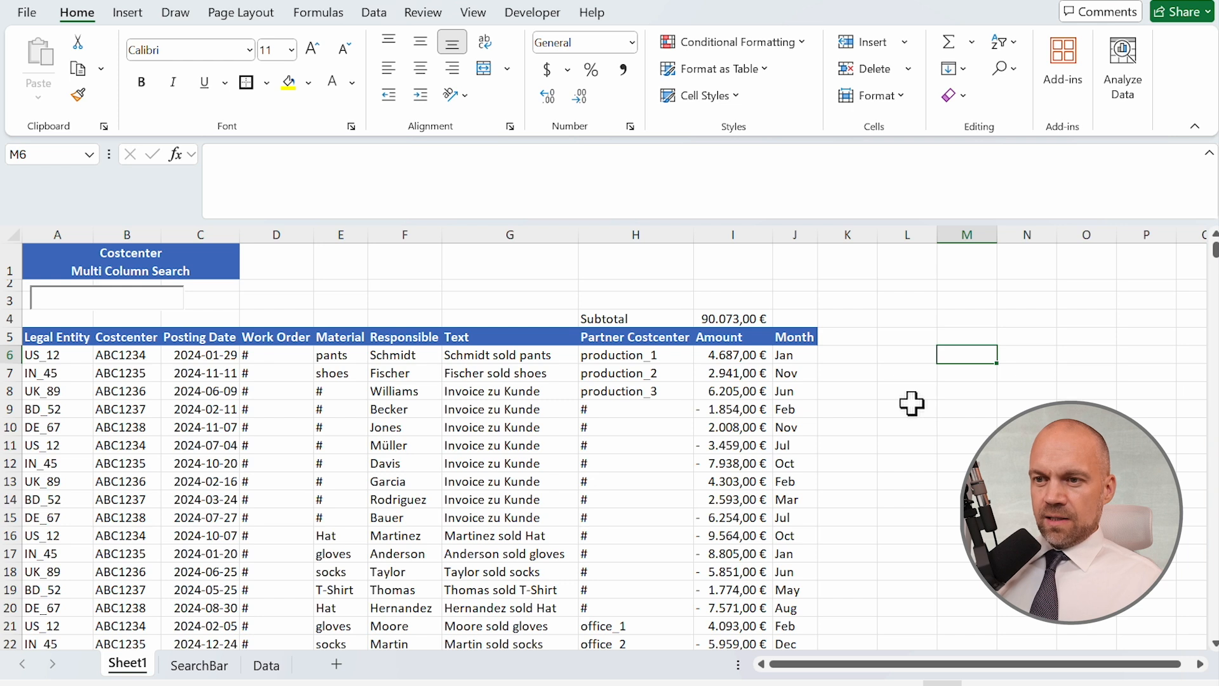
{"action": "left_click_drag", "start_coordinate": [273, 220], "coordinate": [264, 166]}
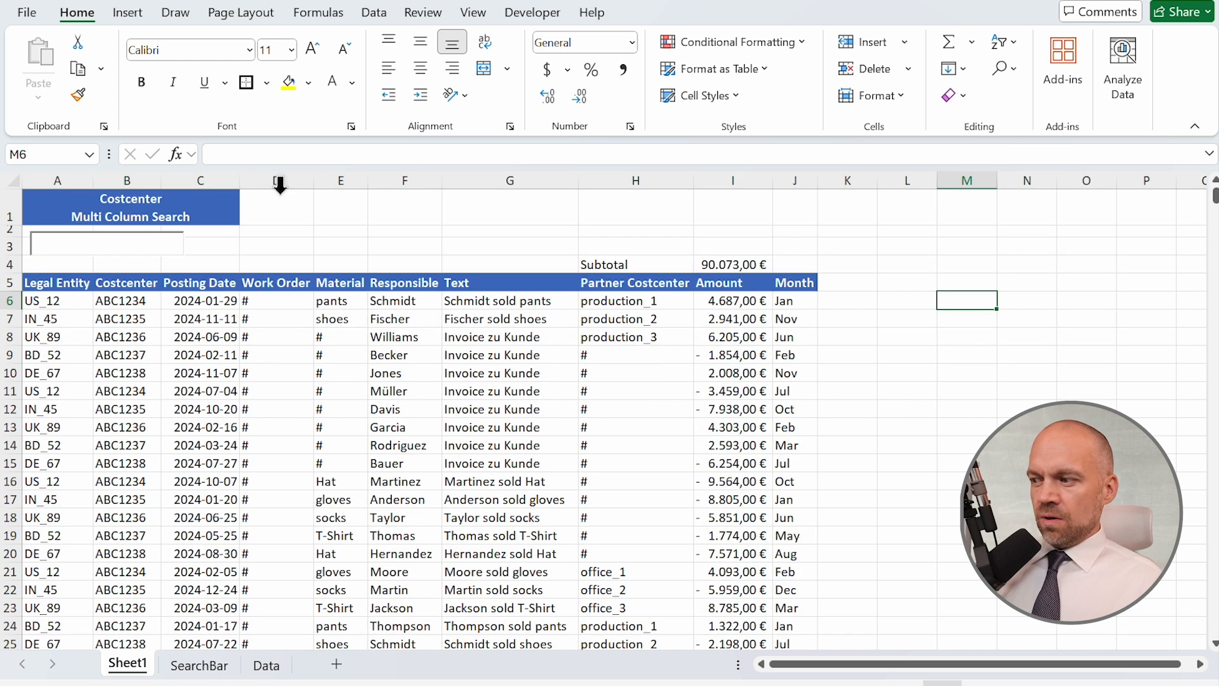
Step: Auto-fit the width of column I so the subtotal amount in I4 fits
{"action": "scroll", "coordinate": [610, 412], "scroll_direction": "up", "scroll_amount": 2}
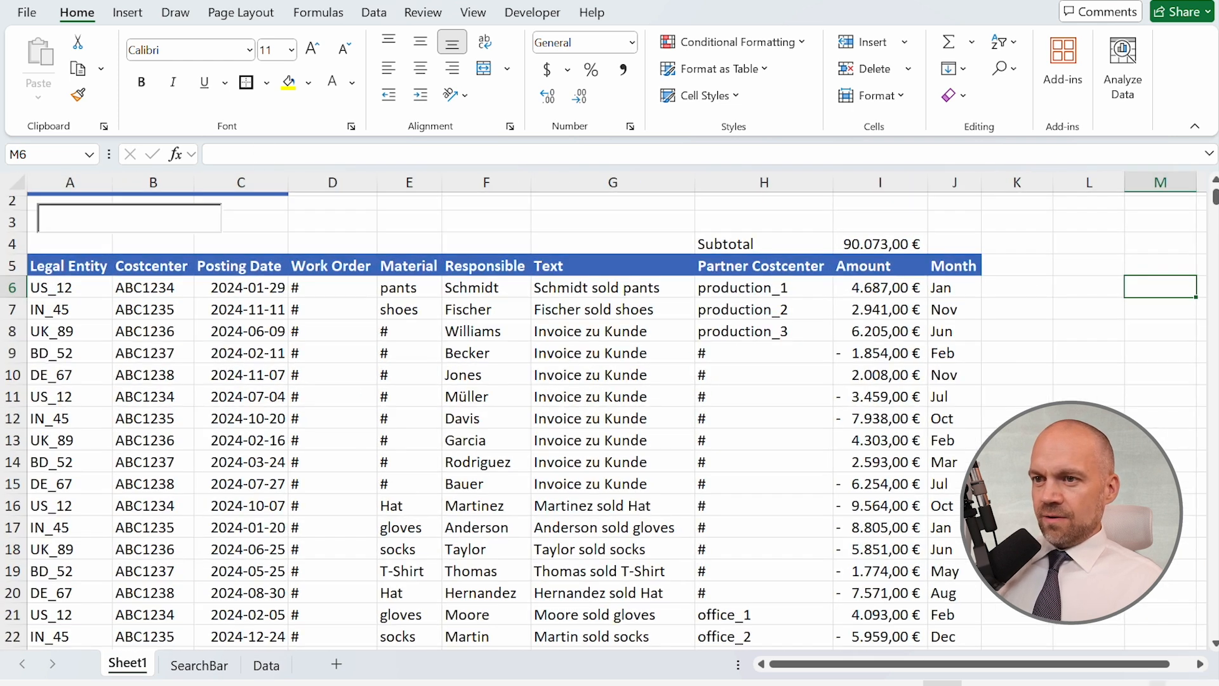
{"action": "scroll", "coordinate": [610, 413], "scroll_direction": "up", "scroll_amount": 1}
{"action": "scroll", "coordinate": [1116, 661], "scroll_direction": "right", "scroll_amount": 2}
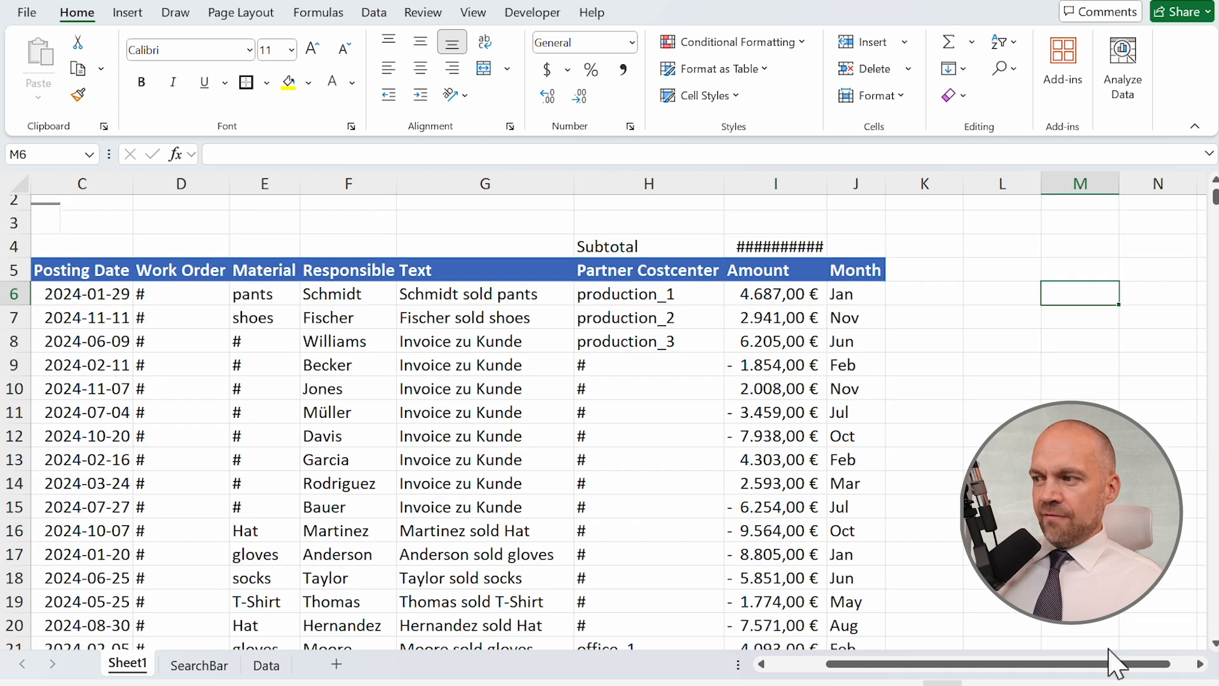
{"action": "scroll", "coordinate": [1007, 666], "scroll_direction": "up", "scroll_amount": 1}
{"action": "double_click", "coordinate": [826, 184]}
{"action": "left_click_drag", "start_coordinate": [856, 263], "coordinate": [60, 320]}
{"action": "left_click", "coordinate": [404, 233]}
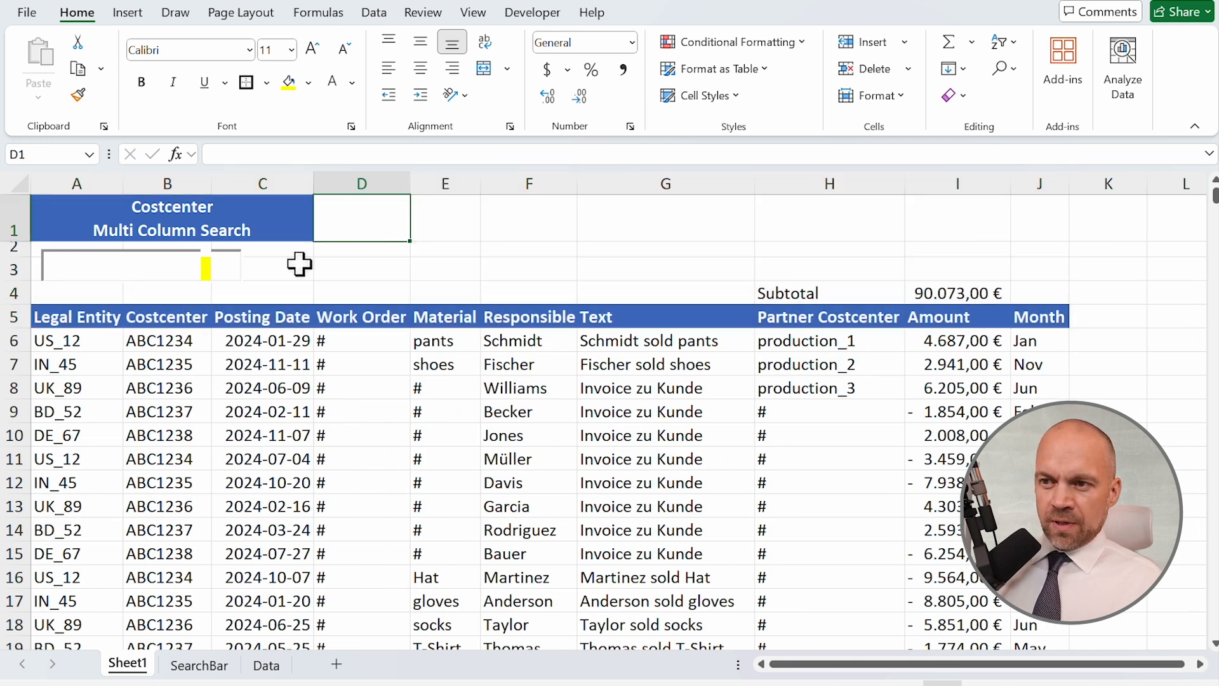
Step: Test the search bar by filtering the result list for Pants and for the legal entity text us
{"action": "left_click", "coordinate": [208, 266]}
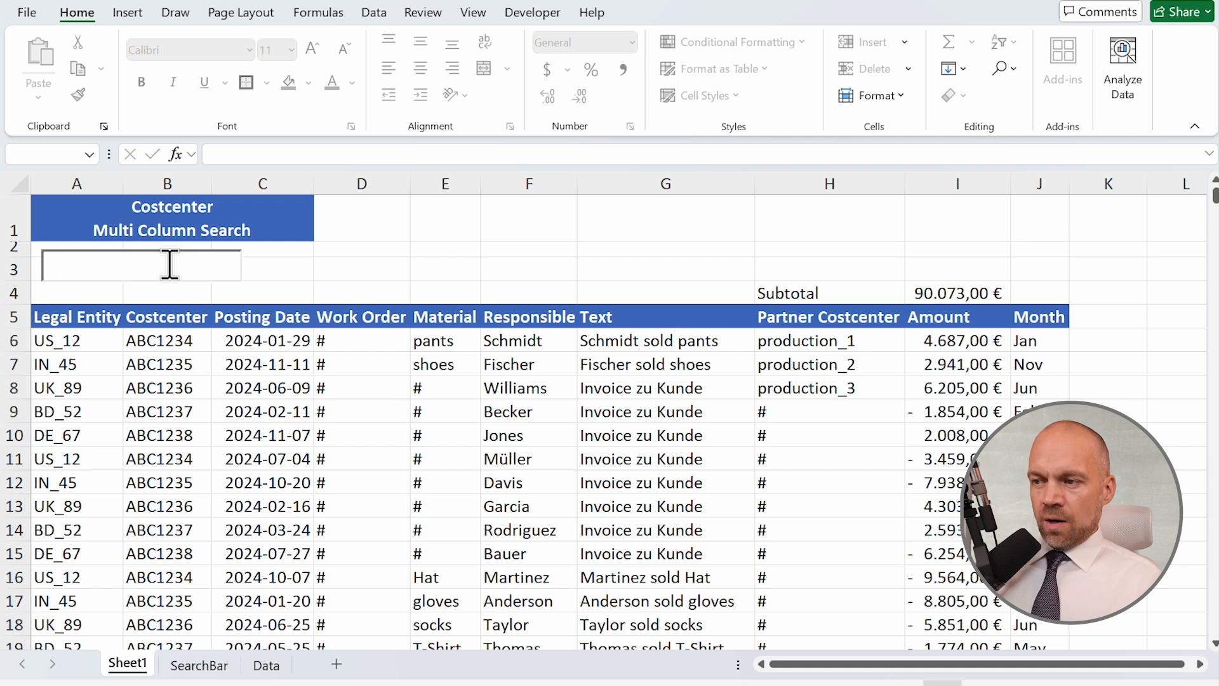
{"action": "type", "text": "Pants"}
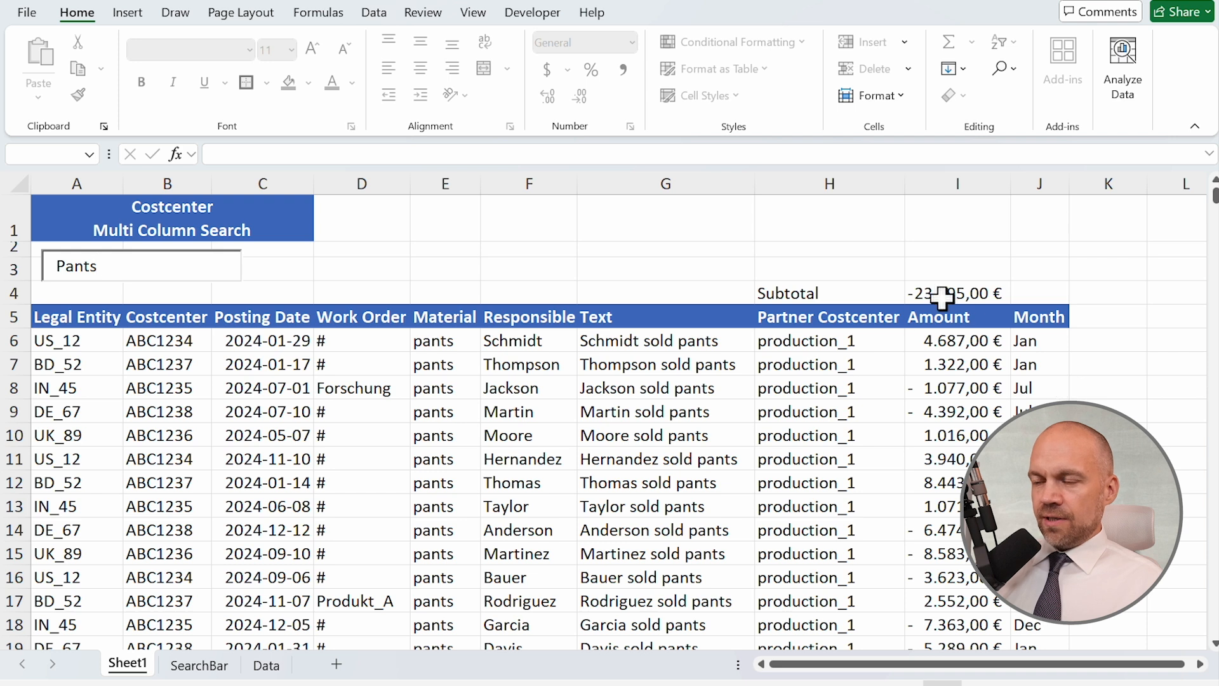
{"action": "left_click_drag", "start_coordinate": [126, 265], "coordinate": [56, 263]}
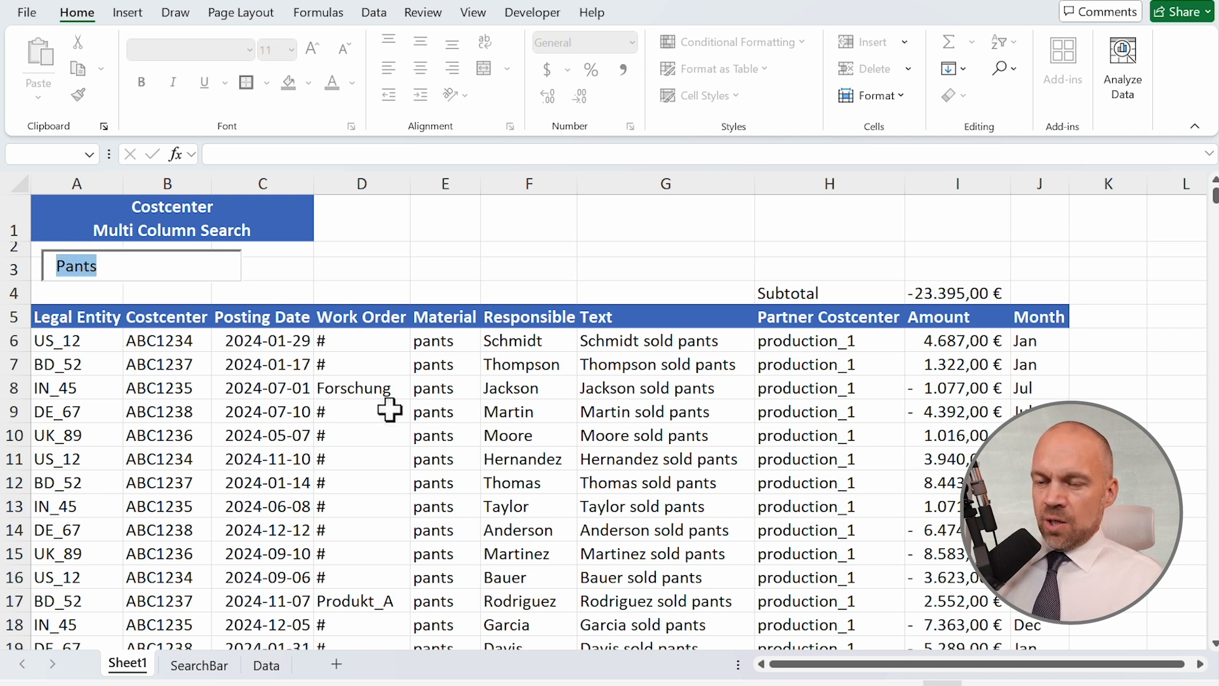
{"action": "type", "text": "us"}
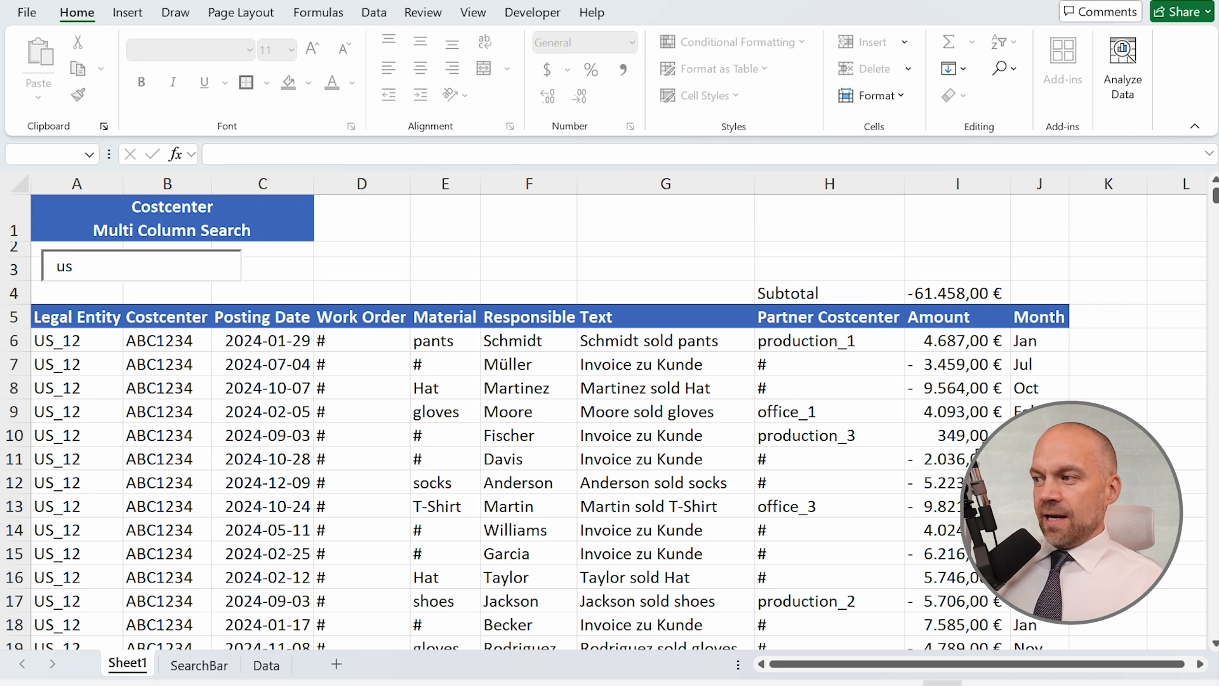
Step: Test the search bar with the month Jan and with a responsible person's surname
{"action": "left_click_drag", "start_coordinate": [145, 267], "coordinate": [39, 321]}
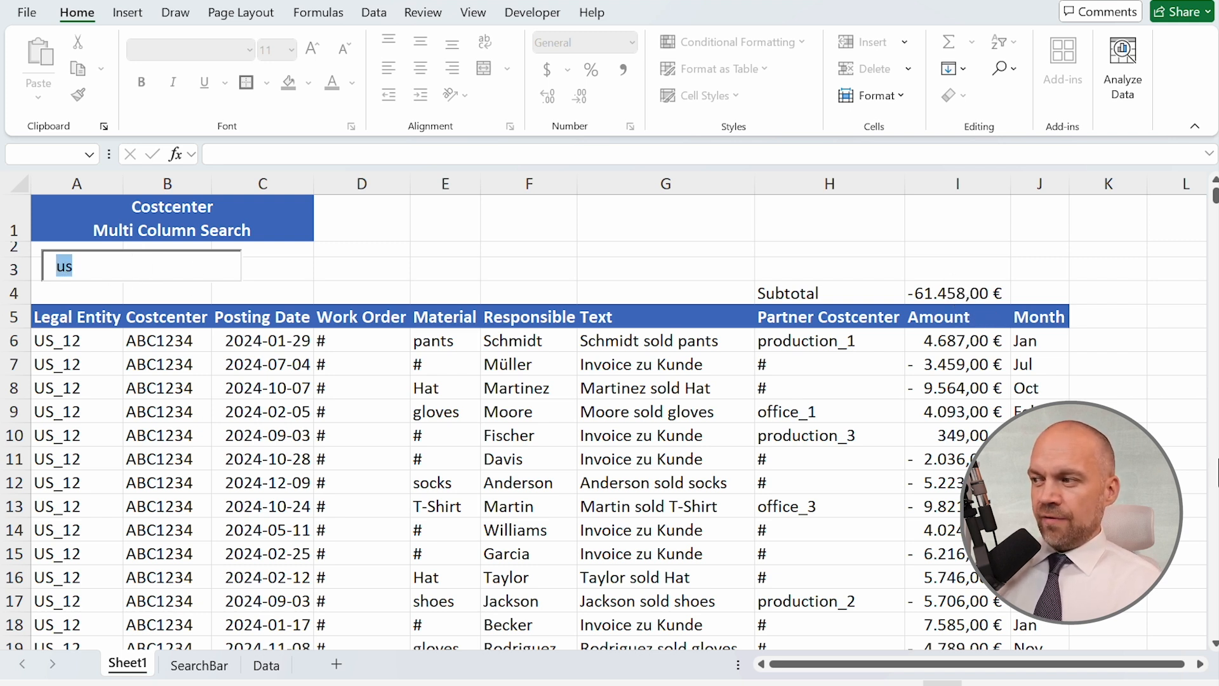
{"action": "type", "text": "Jan"}
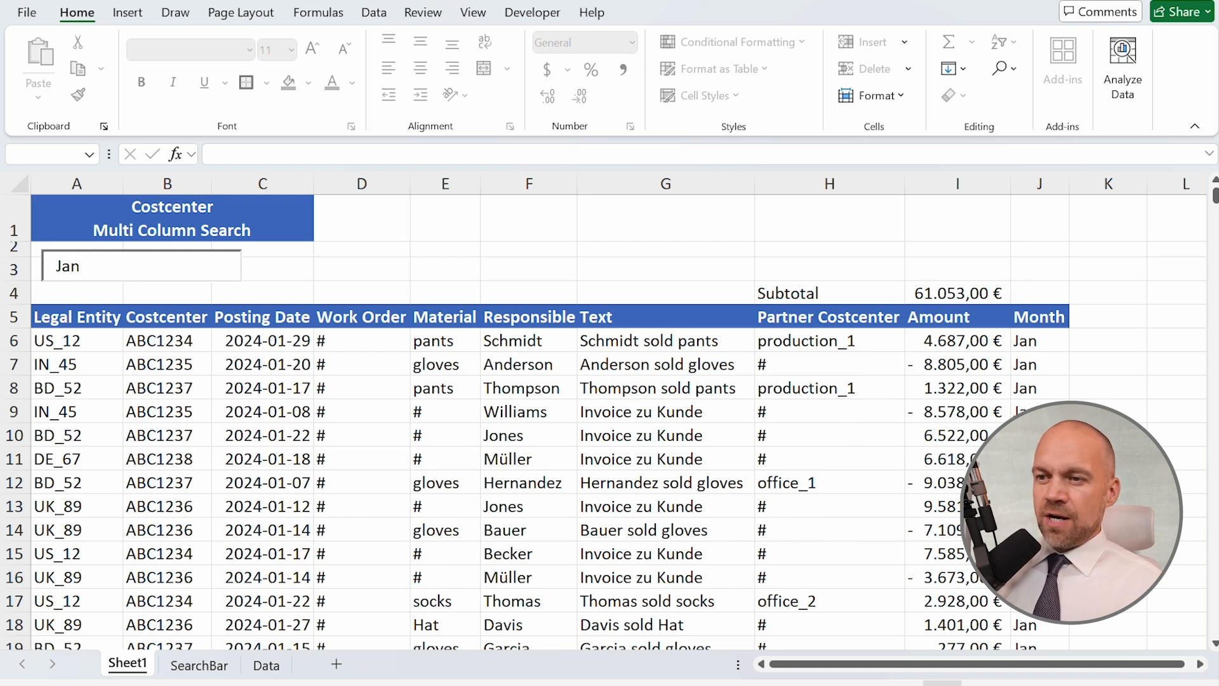
{"action": "double_click", "coordinate": [111, 265]}
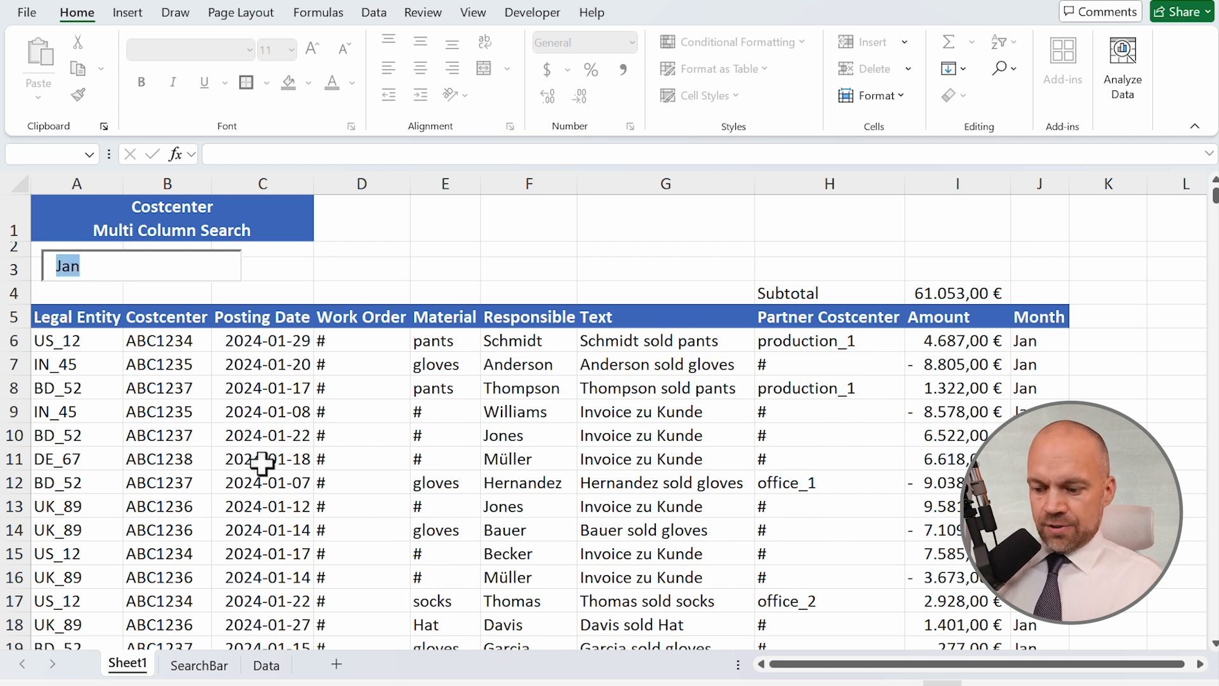
{"action": "type", "text": "Schmidt"}
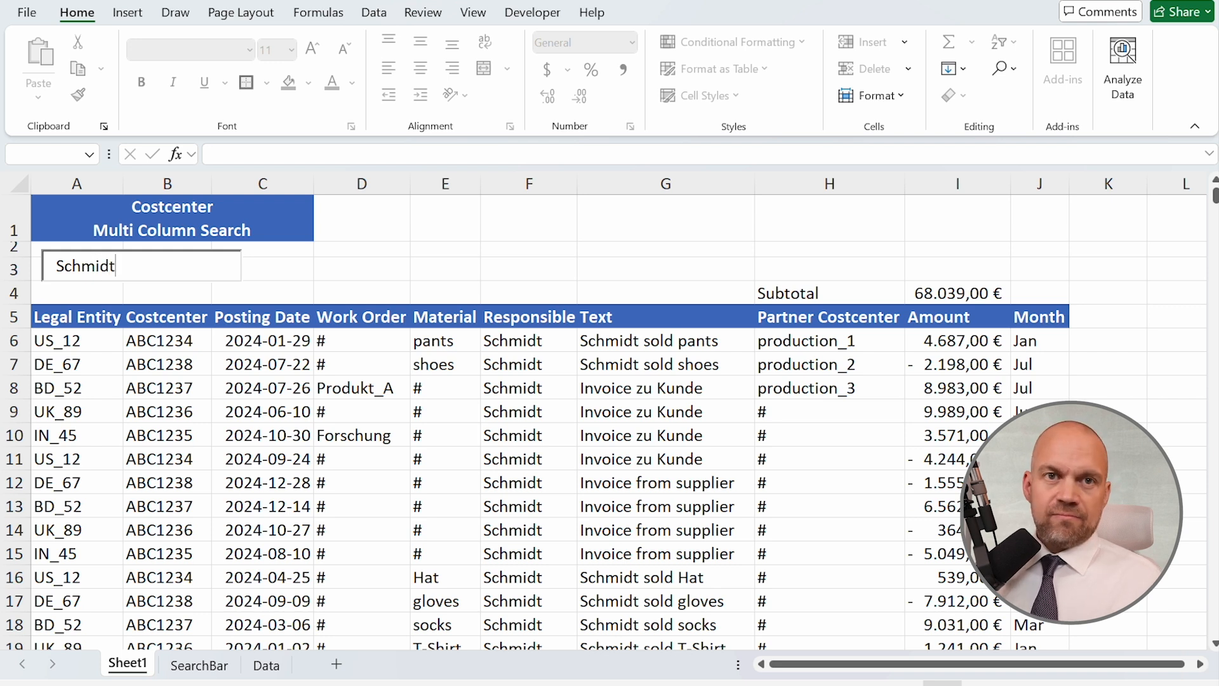